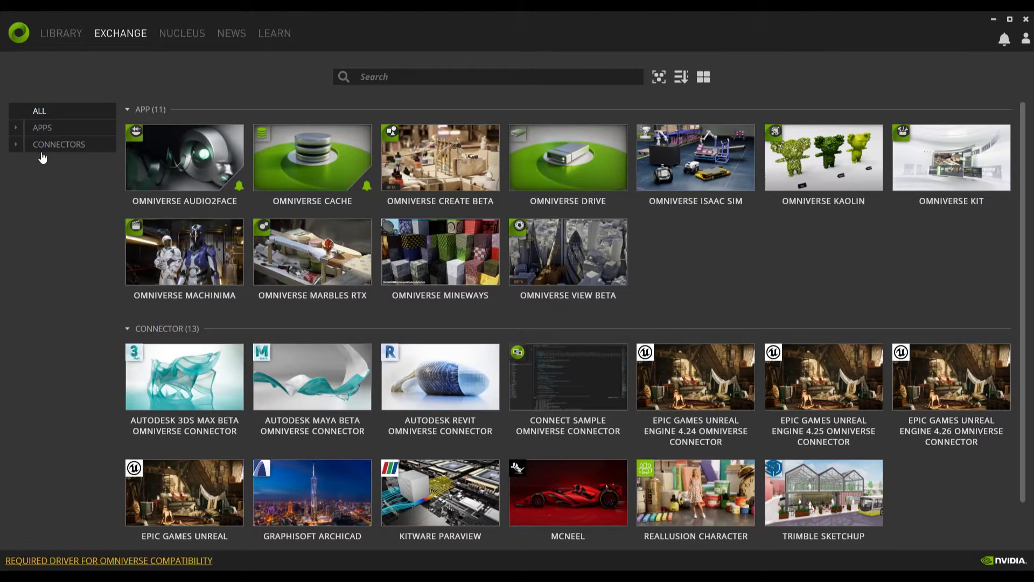
- Open the Autodesk Maya Beta Omniverse Connector page in the exchange and check its version and installation status
{"action": "left_click", "coordinate": [310, 369]}
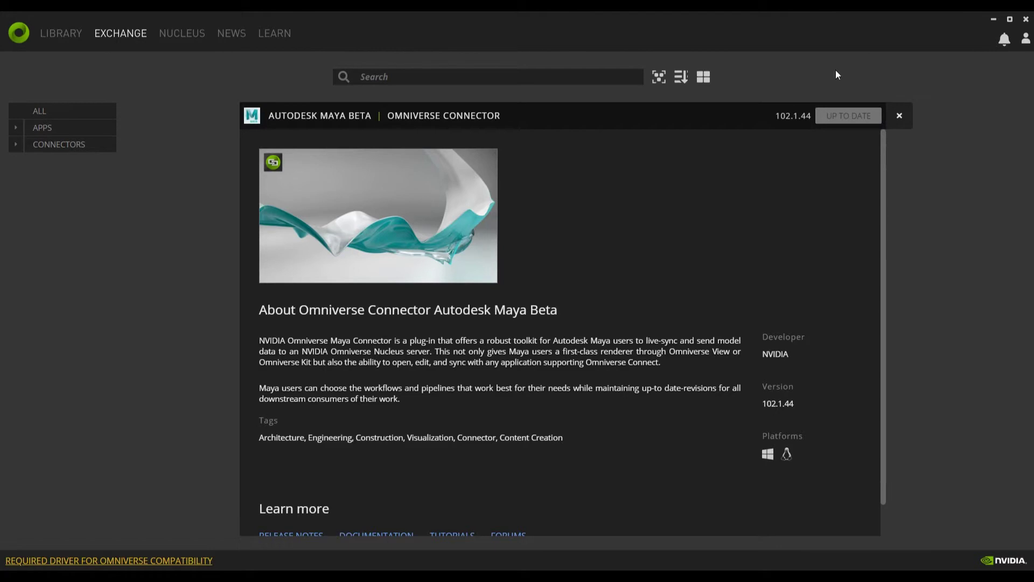
{"action": "left_click", "coordinate": [43, 131]}
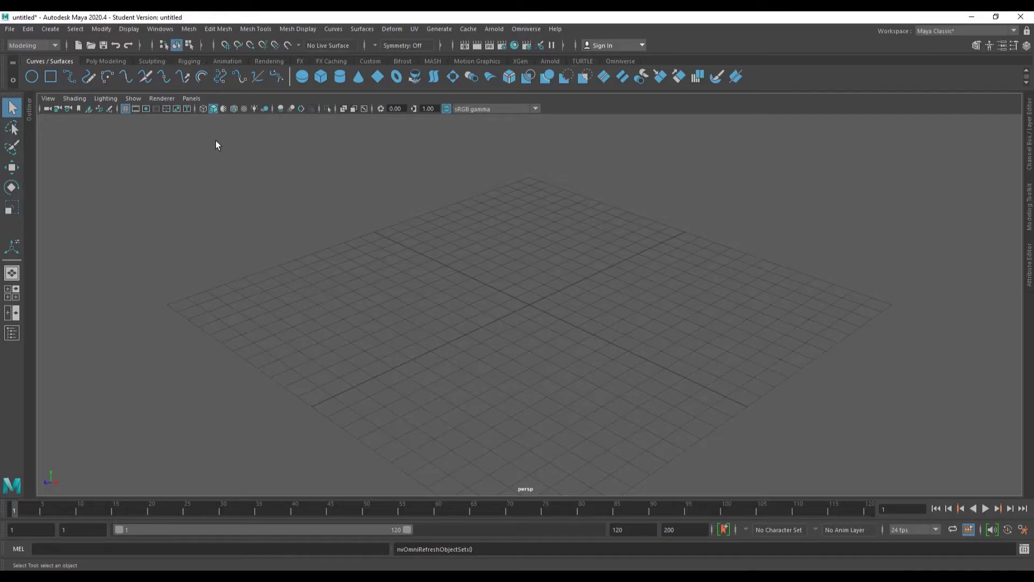
- In Maya, filter the Plug-in Manager by "omni" to check the Omniverse plug-in's load settings, and close the manager
{"action": "left_click", "coordinate": [155, 29]}
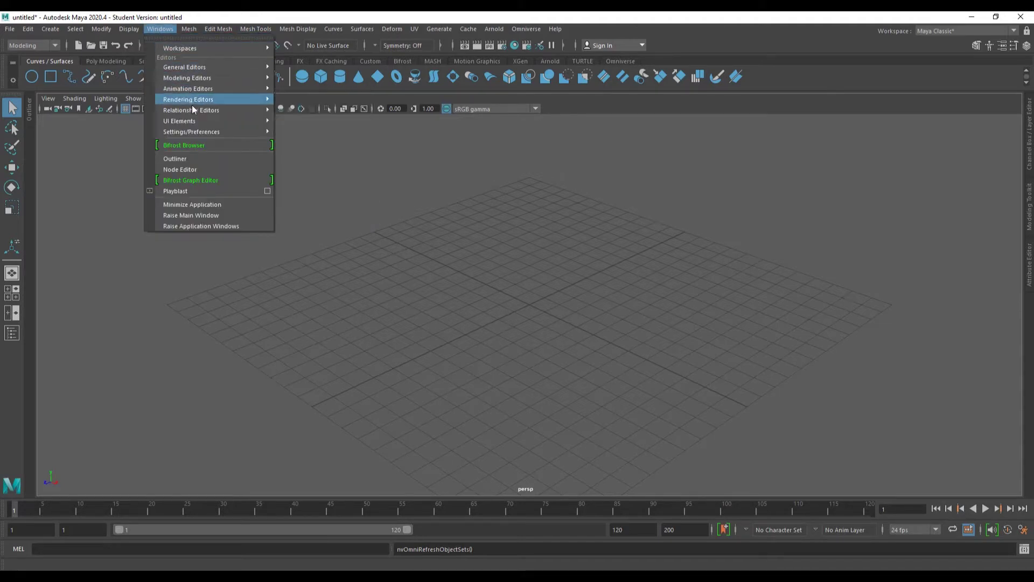
{"action": "mouse_move", "coordinate": [199, 133]}
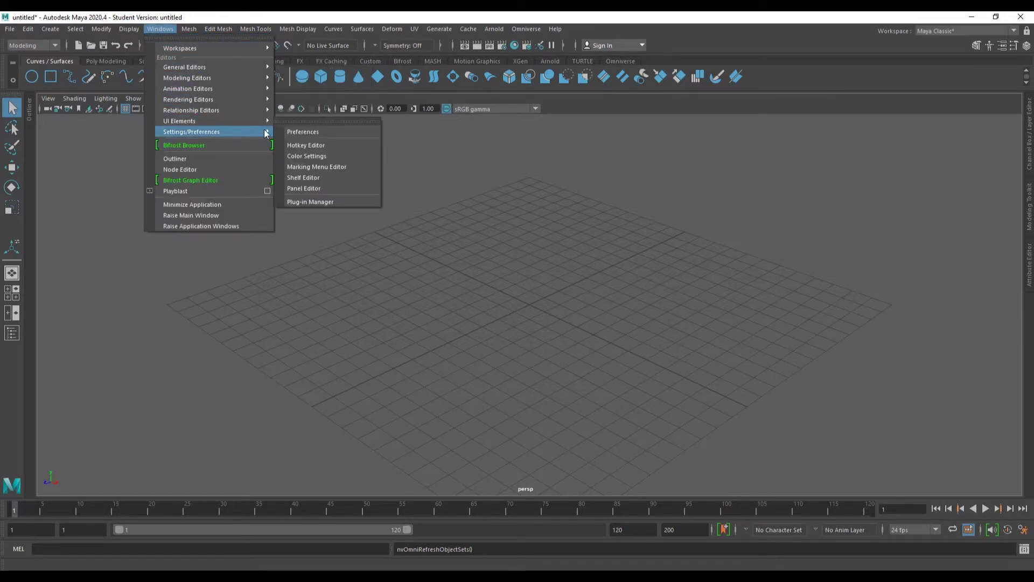
{"action": "left_click", "coordinate": [312, 202]}
{"action": "type", "text": "omni"}
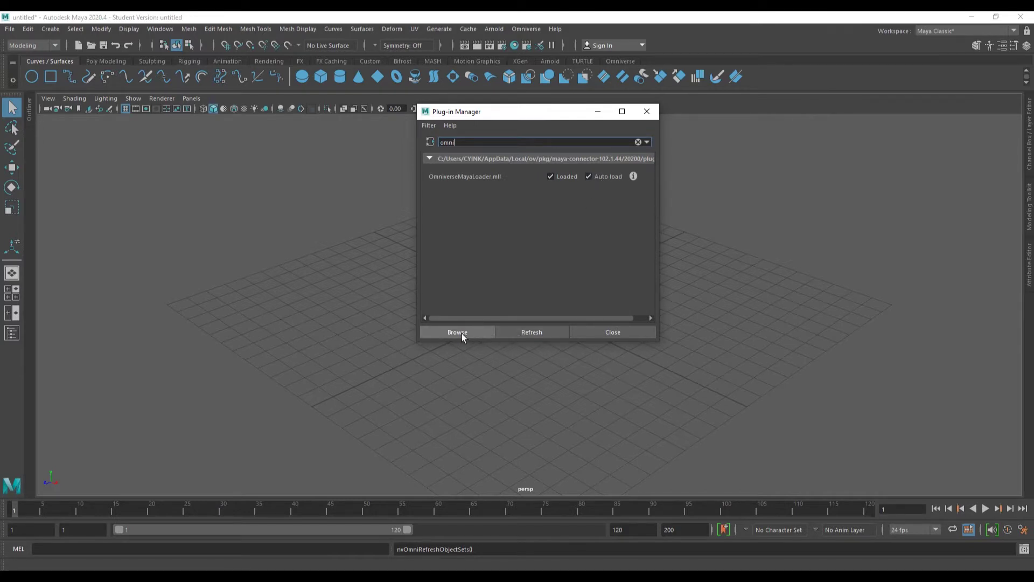
{"action": "left_click", "coordinate": [634, 334]}
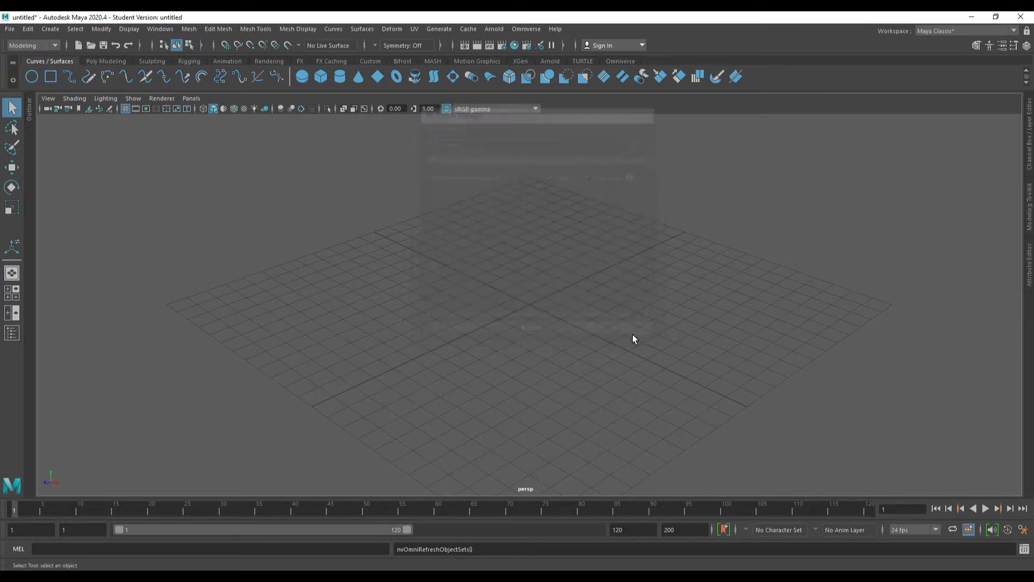
- Show the Omniverse shelf and sign in to the localhost Omniverse server
{"action": "left_click", "coordinate": [530, 30]}
{"action": "left_click", "coordinate": [531, 30]}
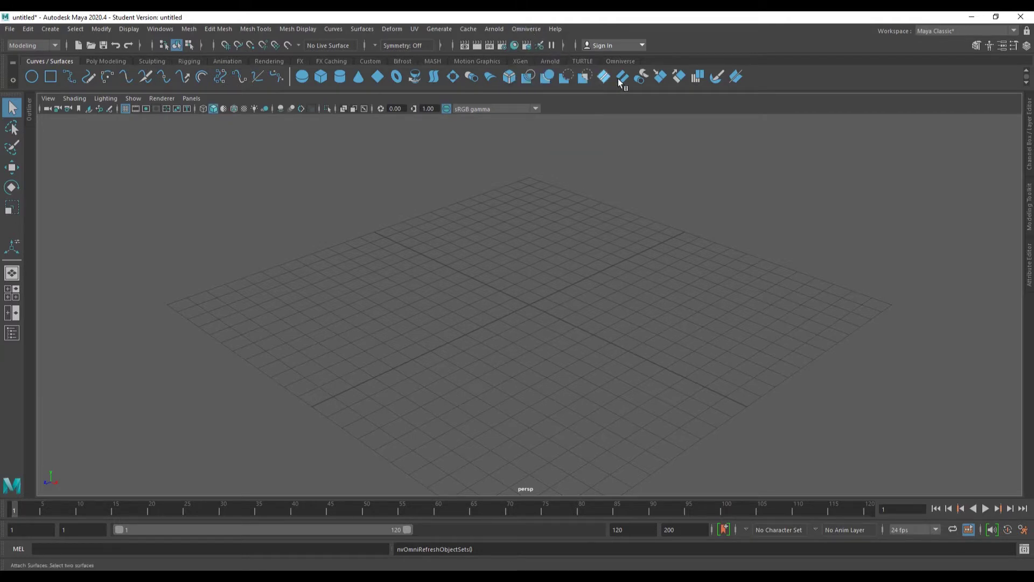
{"action": "left_click", "coordinate": [624, 61]}
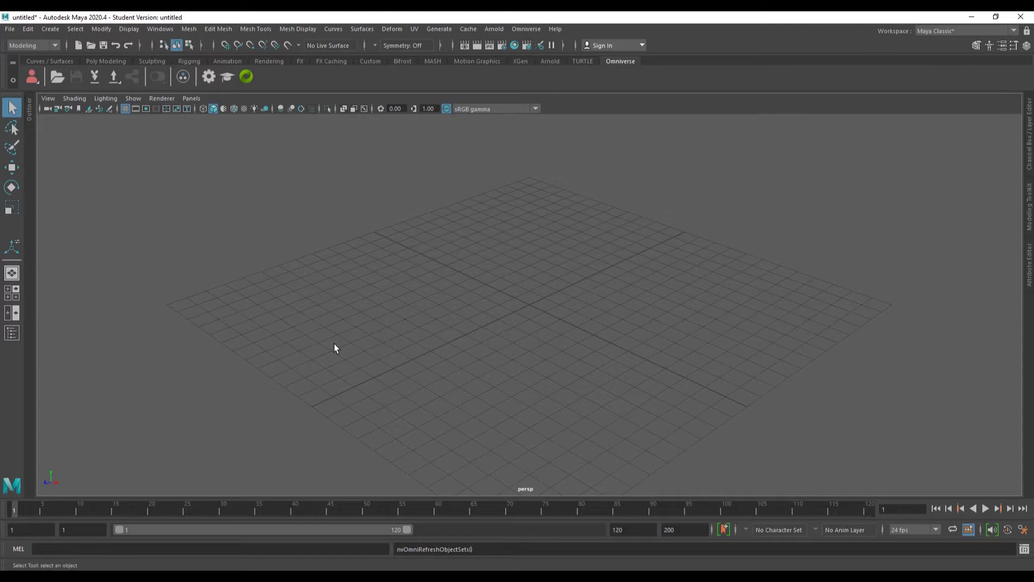
{"action": "left_click", "coordinate": [32, 78]}
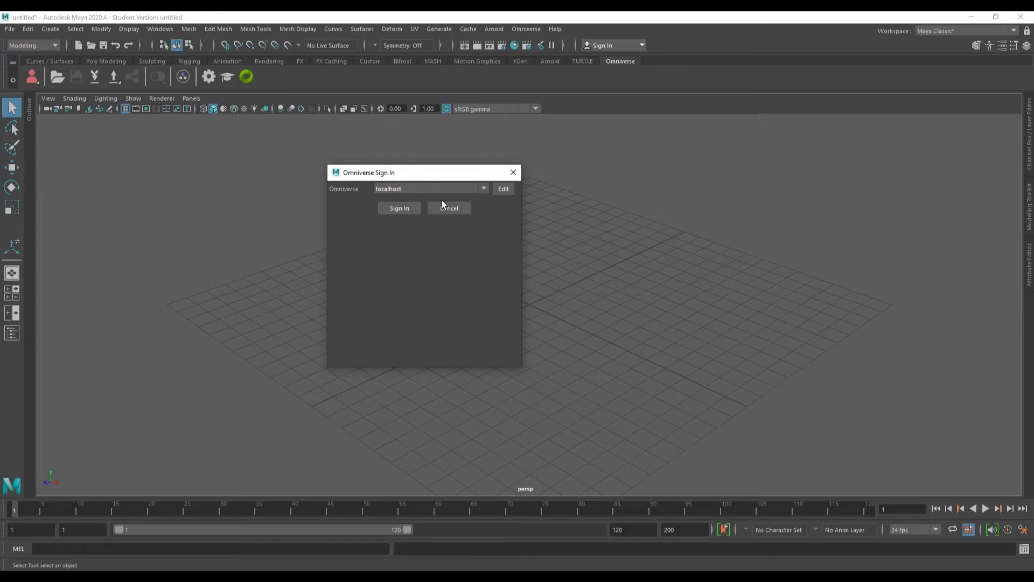
{"action": "left_click", "coordinate": [404, 212]}
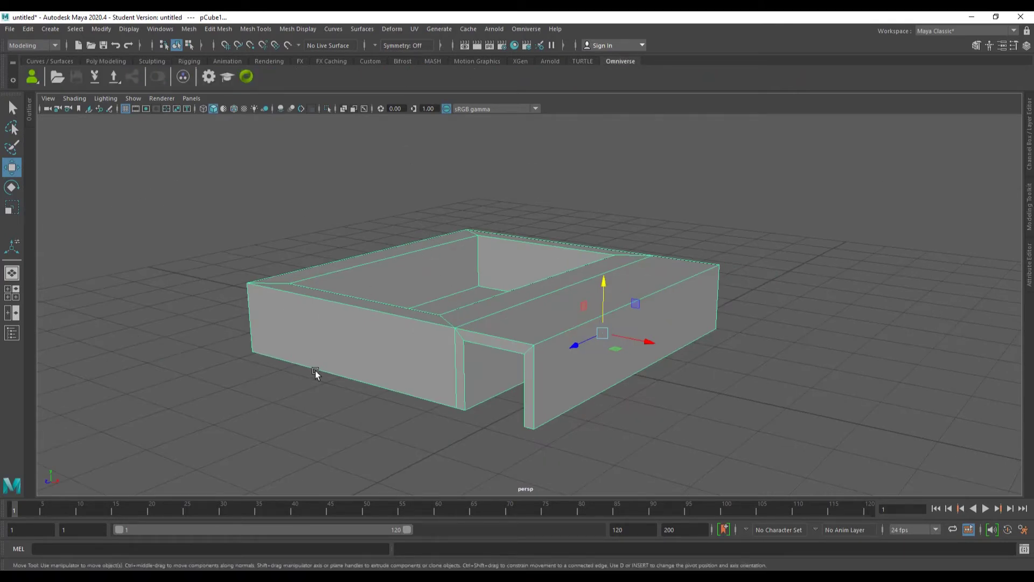
- Start a USD export of the box model to Omniverse and go to the Users/admin/Default folder on localhost
{"action": "left_click", "coordinate": [526, 29]}
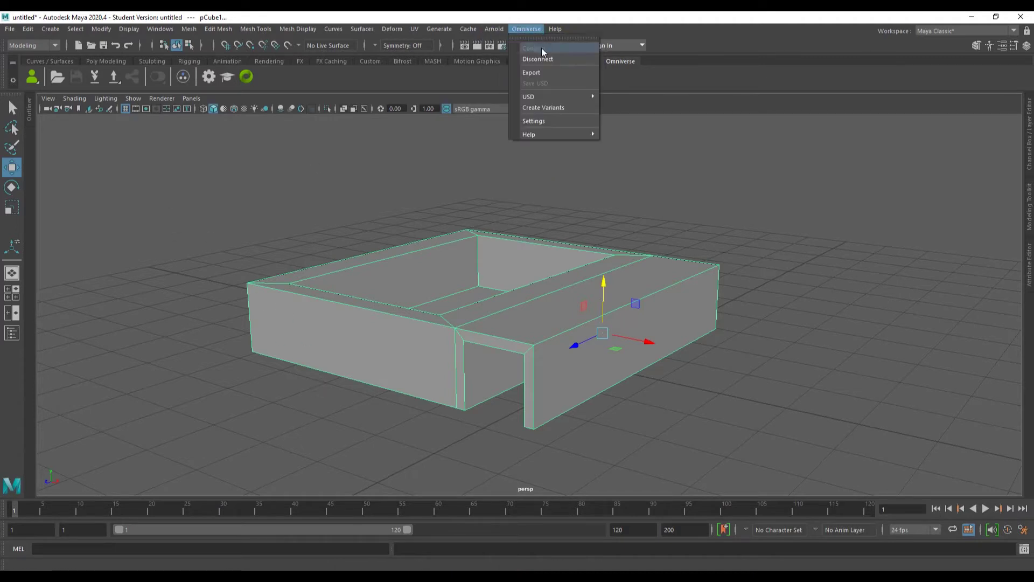
{"action": "left_click", "coordinate": [538, 73]}
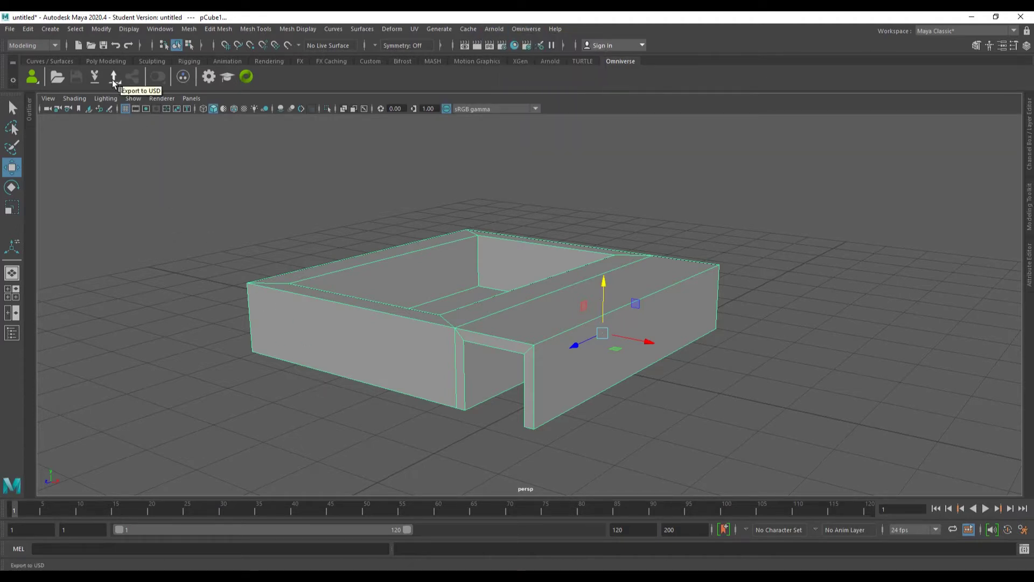
{"action": "left_click", "coordinate": [113, 77]}
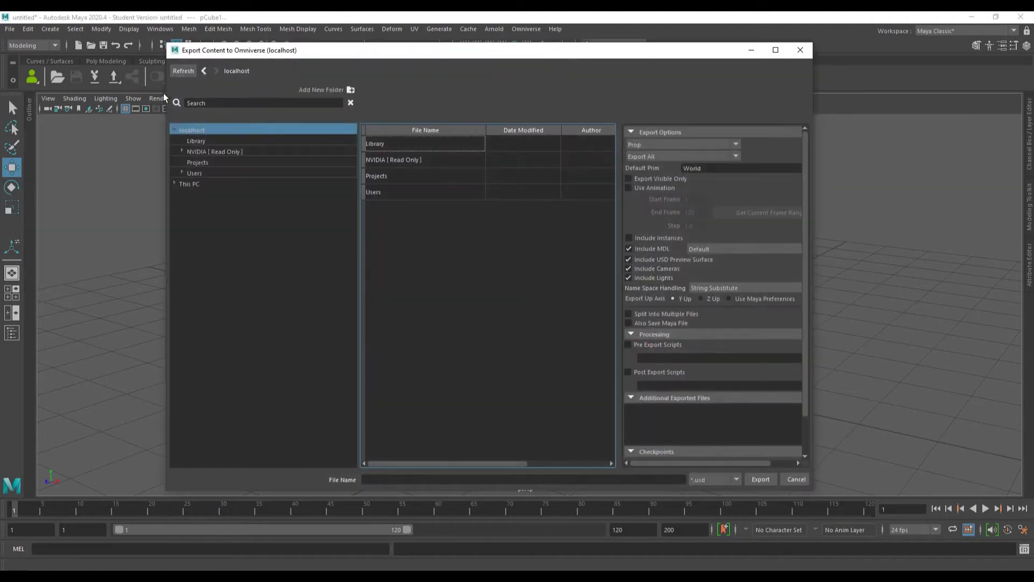
{"action": "left_click_drag", "start_coordinate": [418, 57], "coordinate": [436, 71]}
{"action": "left_click", "coordinate": [244, 189]}
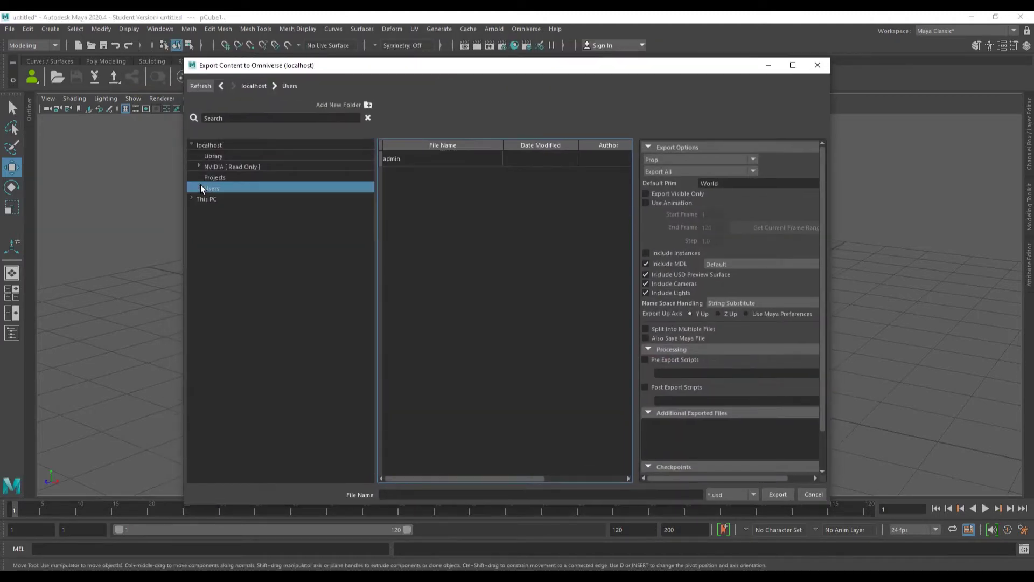
{"action": "left_click", "coordinate": [200, 186]}
{"action": "left_click", "coordinate": [220, 199]}
{"action": "double_click", "coordinate": [408, 163]}
- Name the export file Basics and export the whole scene as USD with the default options
{"action": "left_click", "coordinate": [431, 494]}
{"action": "type", "text": "Basics"}
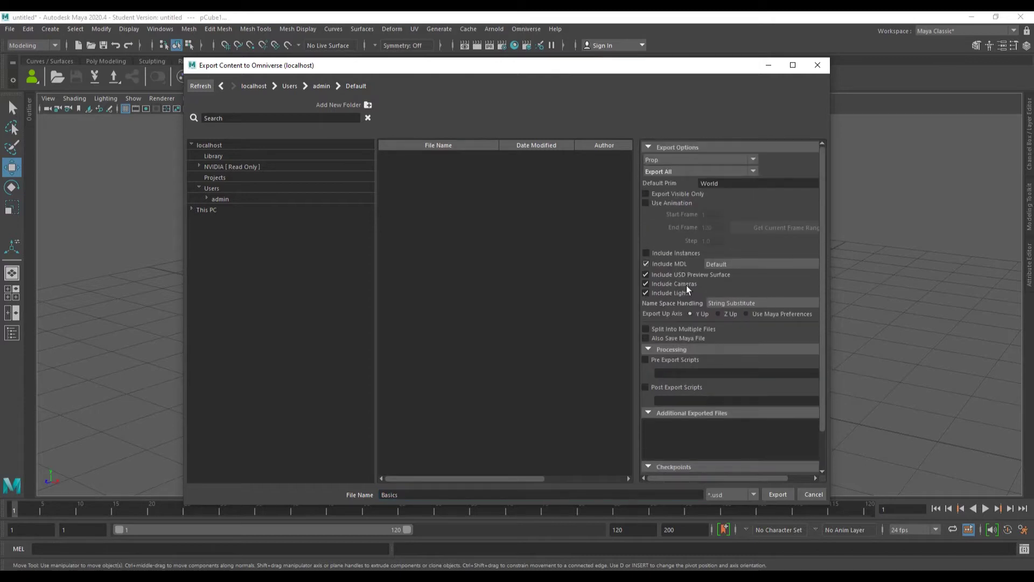
{"action": "scroll", "coordinate": [788, 407], "scroll_direction": "down", "scroll_amount": 2}
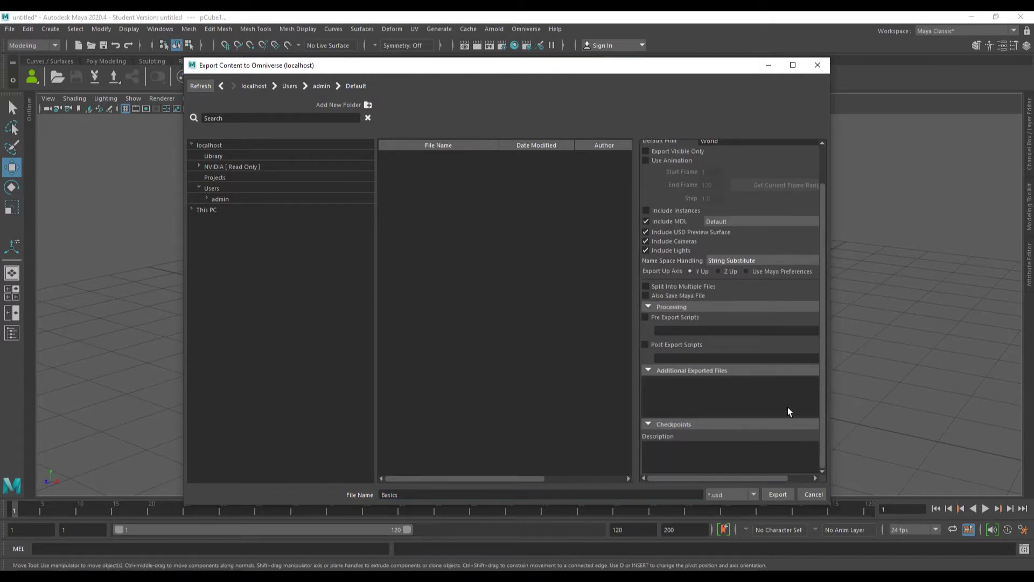
{"action": "left_click", "coordinate": [777, 494]}
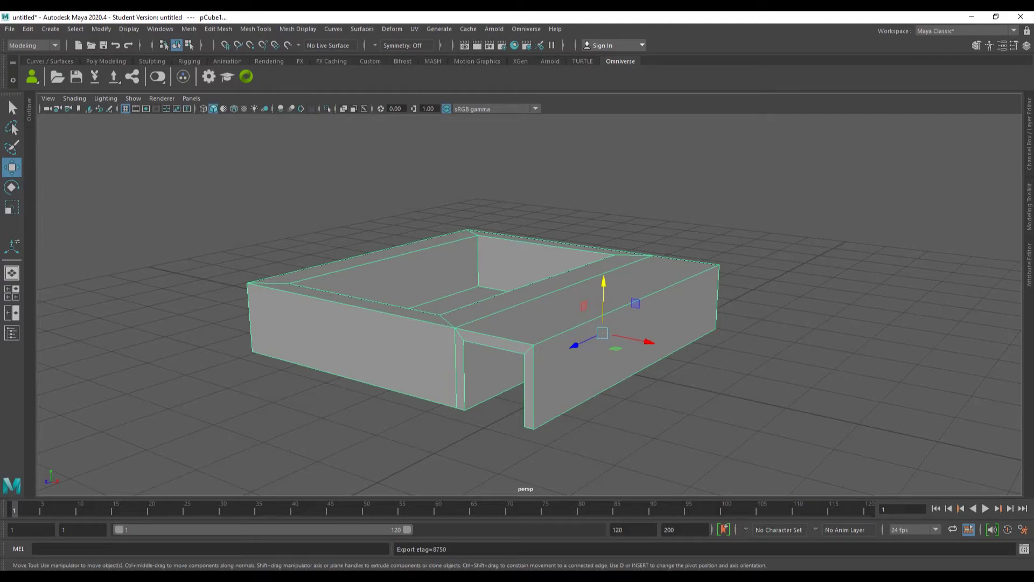
- Switch to Omniverse Create and open Basics.usd from the Users/admin/Default folder on localhost
{"action": "key", "text": "alt+Tab"}
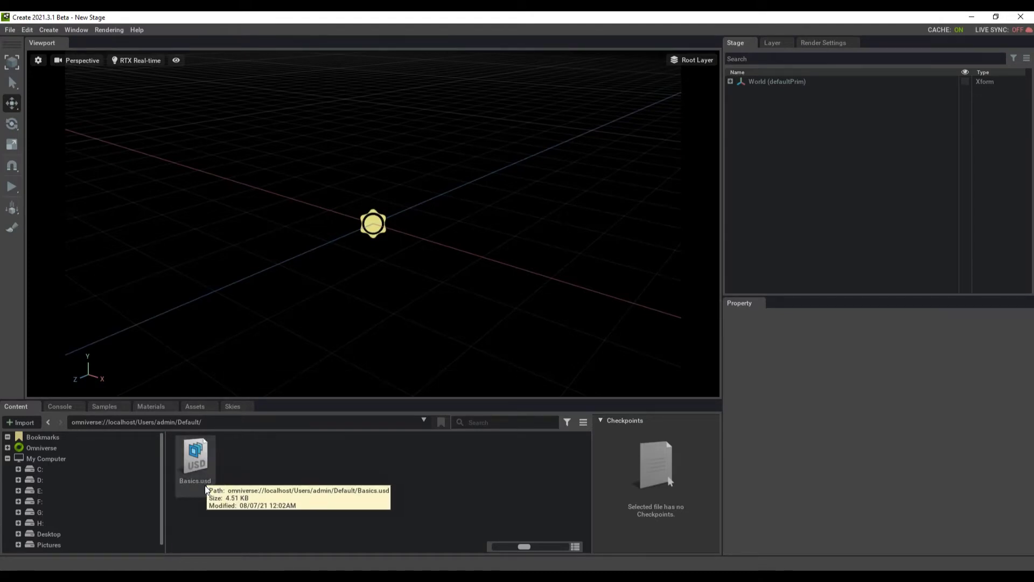
{"action": "double_click", "coordinate": [100, 421]}
{"action": "double_click", "coordinate": [132, 423]}
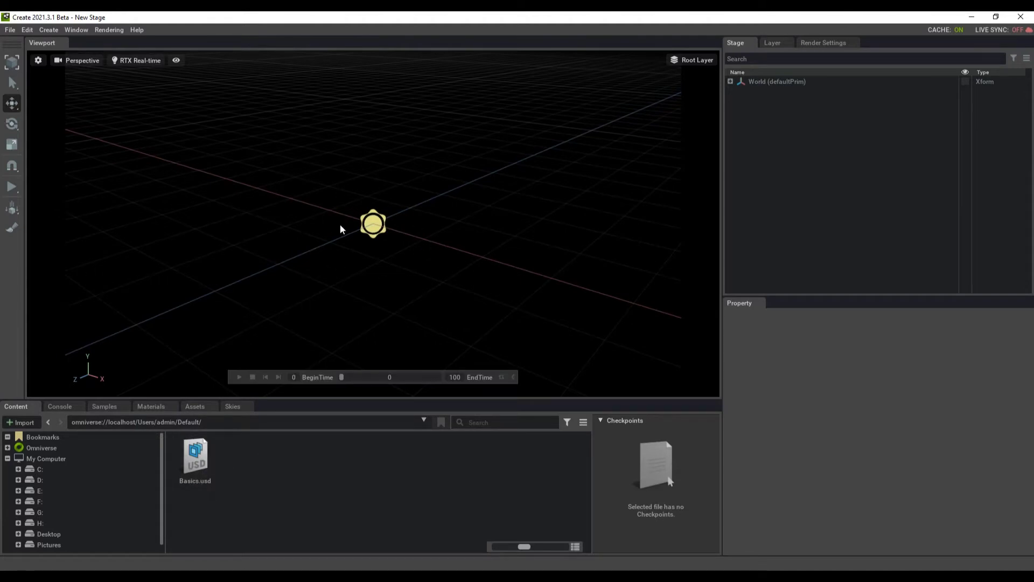
{"action": "double_click", "coordinate": [198, 454]}
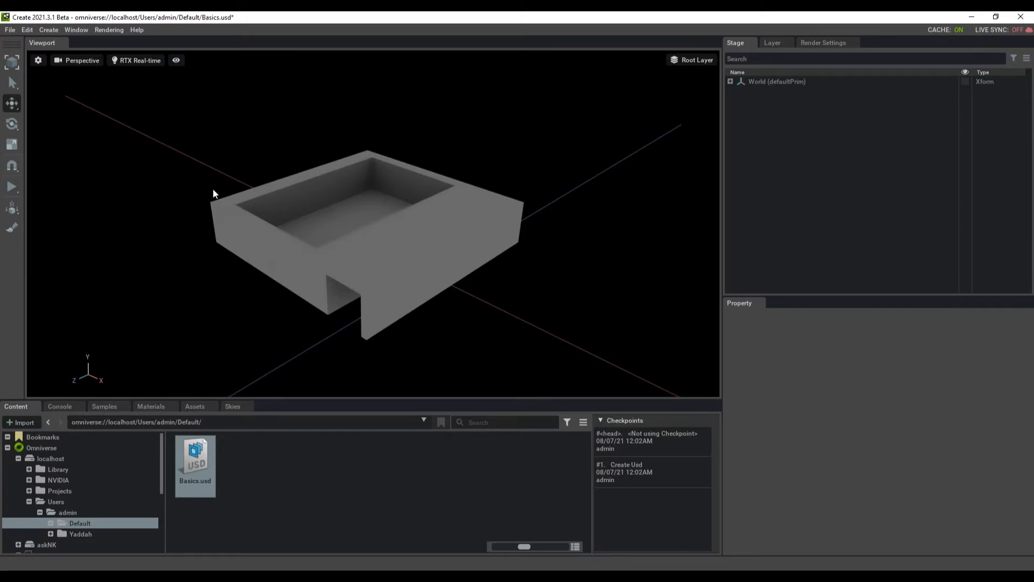
- Add a dome light, assign container_free_Env.hdr as its texture file, and set its exposure to 0.6
{"action": "left_click", "coordinate": [47, 29]}
{"action": "mouse_move", "coordinate": [67, 66]}
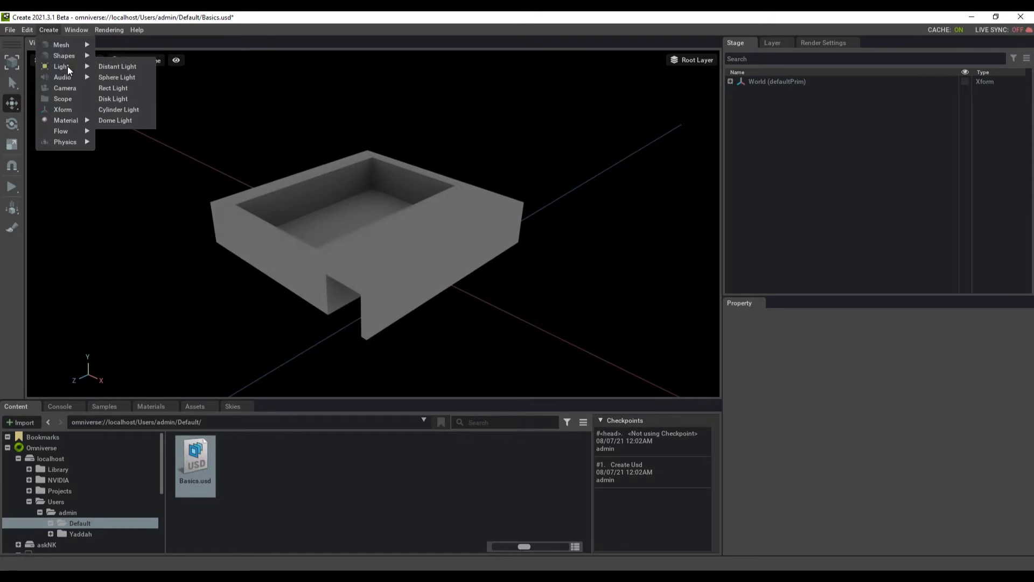
{"action": "left_click", "coordinate": [129, 116]}
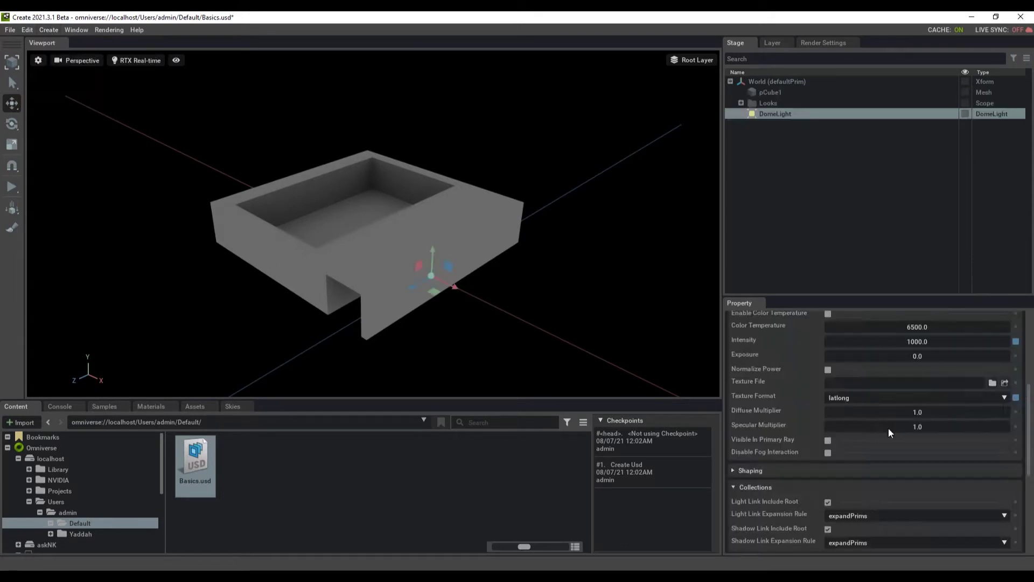
{"action": "mouse_move", "coordinate": [807, 392]}
{"action": "left_click", "coordinate": [991, 383]}
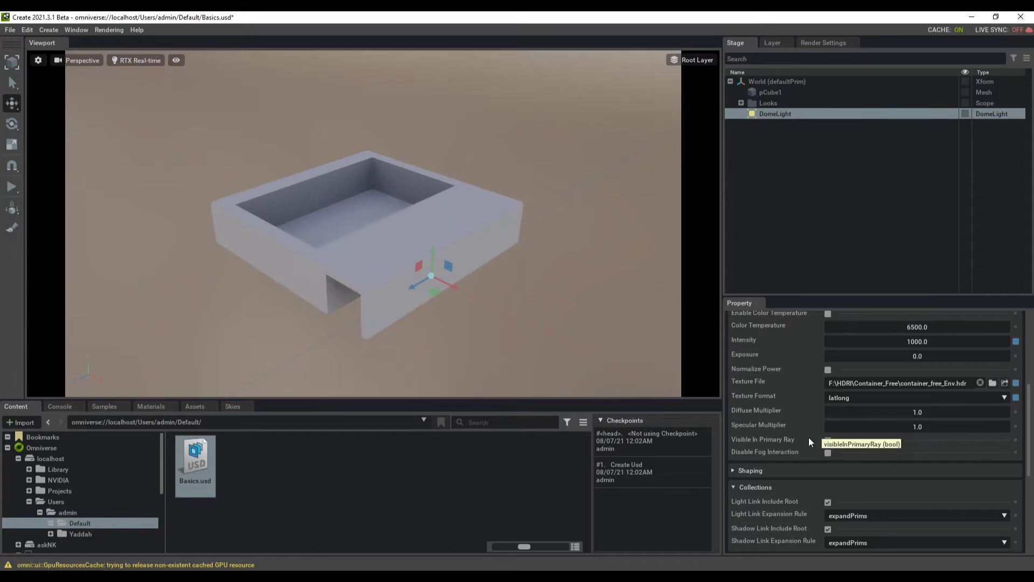
{"action": "mouse_move", "coordinate": [907, 357]}
{"action": "left_mouse_down"}
{"action": "mouse_move", "coordinate": [920, 357]}
{"action": "mouse_move", "coordinate": [909, 354]}
{"action": "left_mouse_up"}
- Create a mesh cube in the scene
{"action": "left_click_drag", "start_coordinate": [298, 290], "coordinate": [507, 269], "text": "alt"}
{"action": "scroll", "coordinate": [507, 270], "scroll_direction": "up", "scroll_amount": 3}
{"action": "scroll", "coordinate": [586, 370], "scroll_direction": "down", "scroll_amount": 2}
{"action": "left_click", "coordinate": [45, 29]}
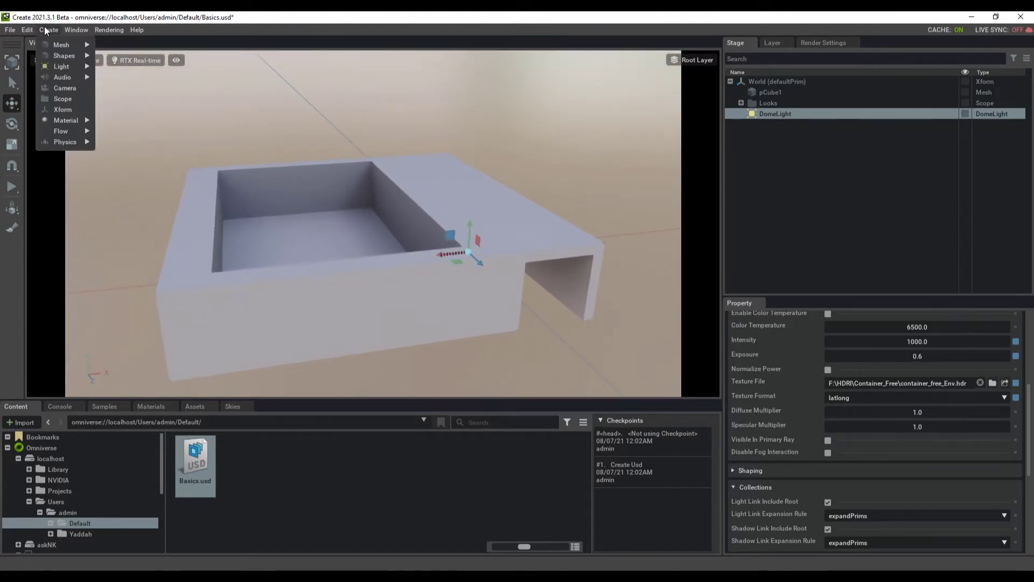
{"action": "mouse_move", "coordinate": [63, 69]}
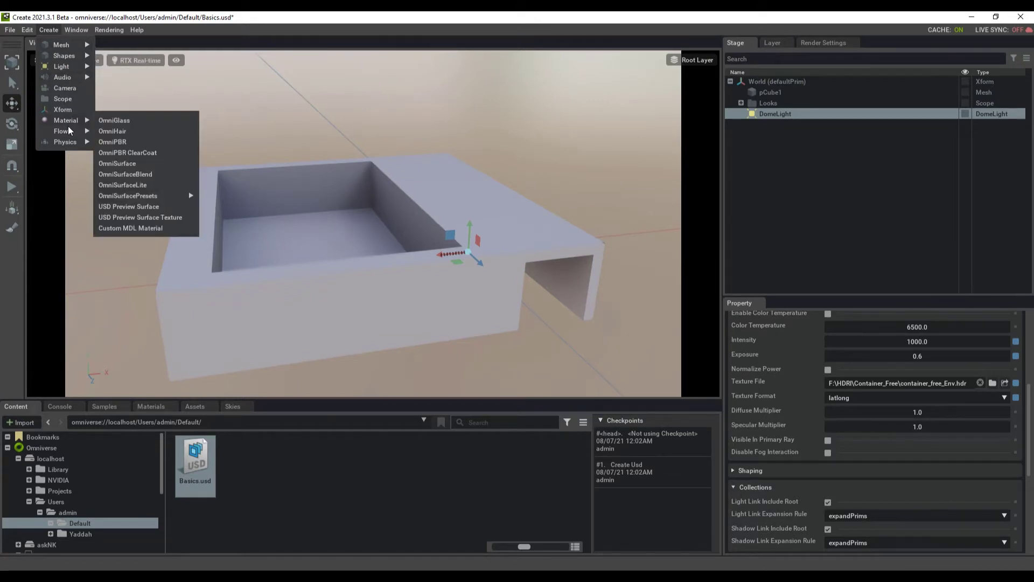
{"action": "mouse_move", "coordinate": [70, 135]}
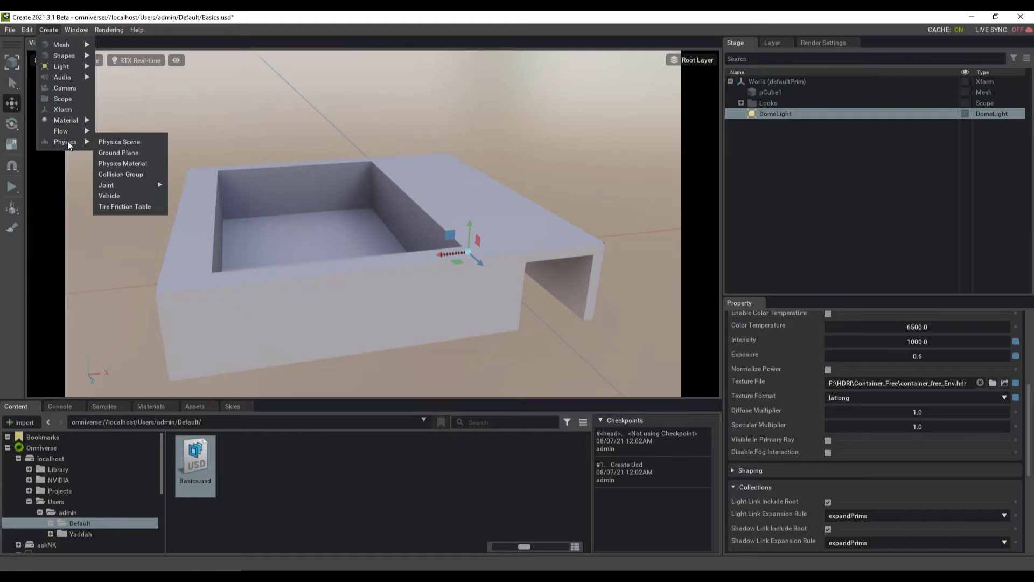
{"action": "mouse_move", "coordinate": [63, 55]}
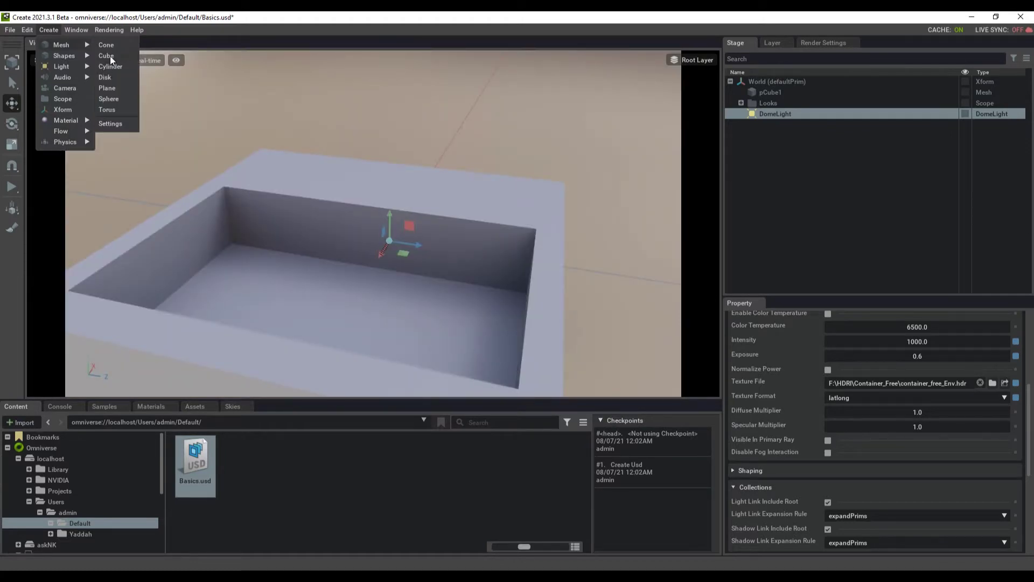
{"action": "left_click", "coordinate": [110, 56]}
{"action": "scroll", "coordinate": [516, 304], "scroll_direction": "down", "scroll_amount": 10}
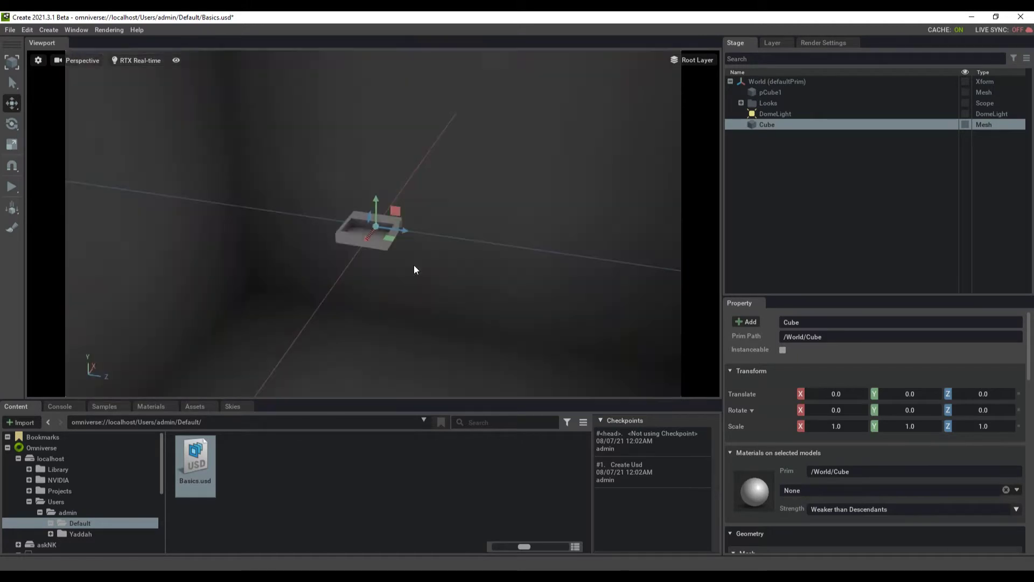
{"action": "scroll", "coordinate": [384, 241], "scroll_direction": "up", "scroll_amount": 1}
- Select the World prim and scale it up uniformly to about 33.35
{"action": "left_click", "coordinate": [451, 170]}
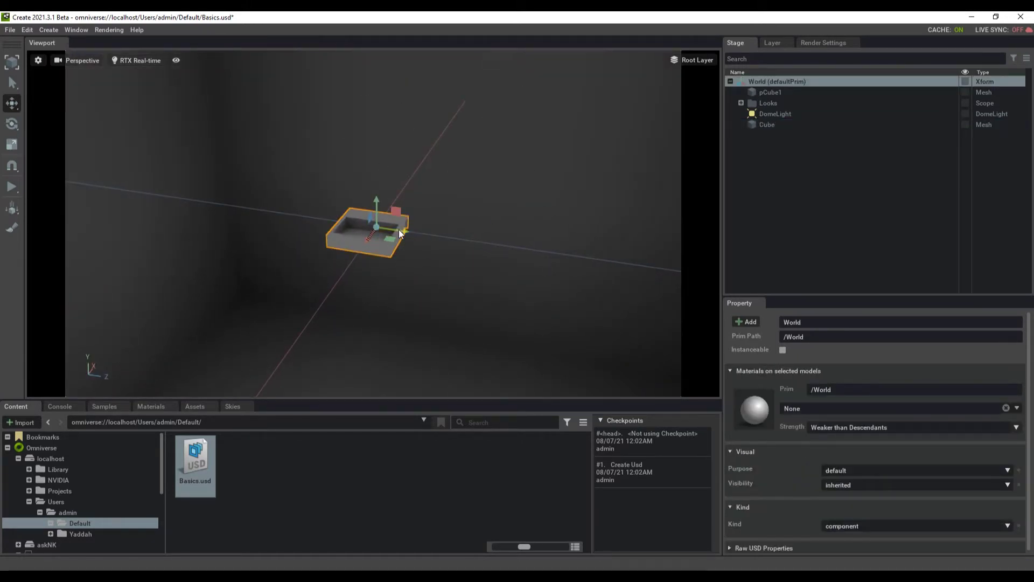
{"action": "scroll", "coordinate": [431, 250], "scroll_direction": "up", "scroll_amount": 10}
{"action": "key", "text": "r"}
{"action": "scroll", "coordinate": [463, 228], "scroll_direction": "down", "scroll_amount": 6}
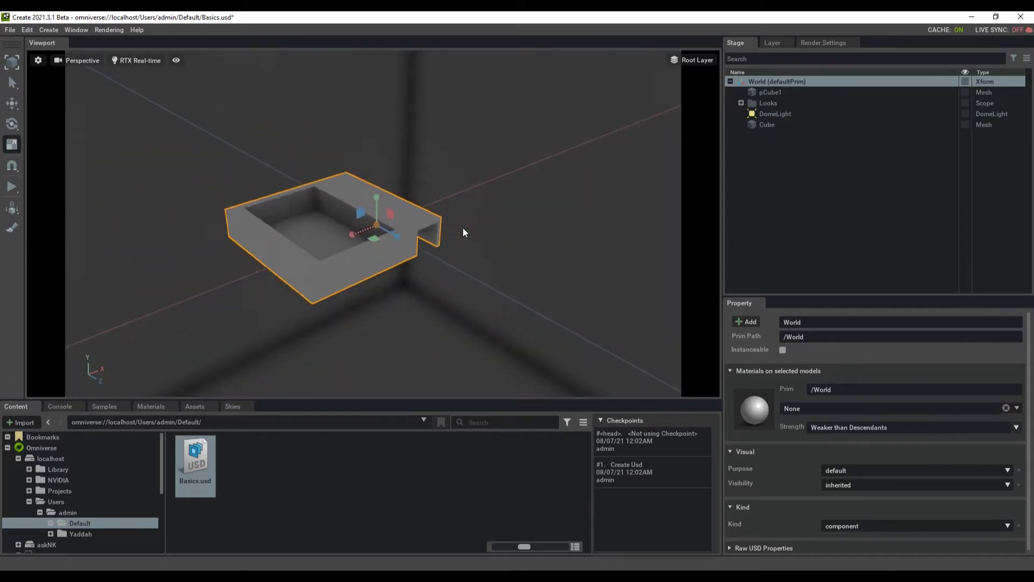
{"action": "left_click_drag", "start_coordinate": [376, 225], "coordinate": [363, 230]}
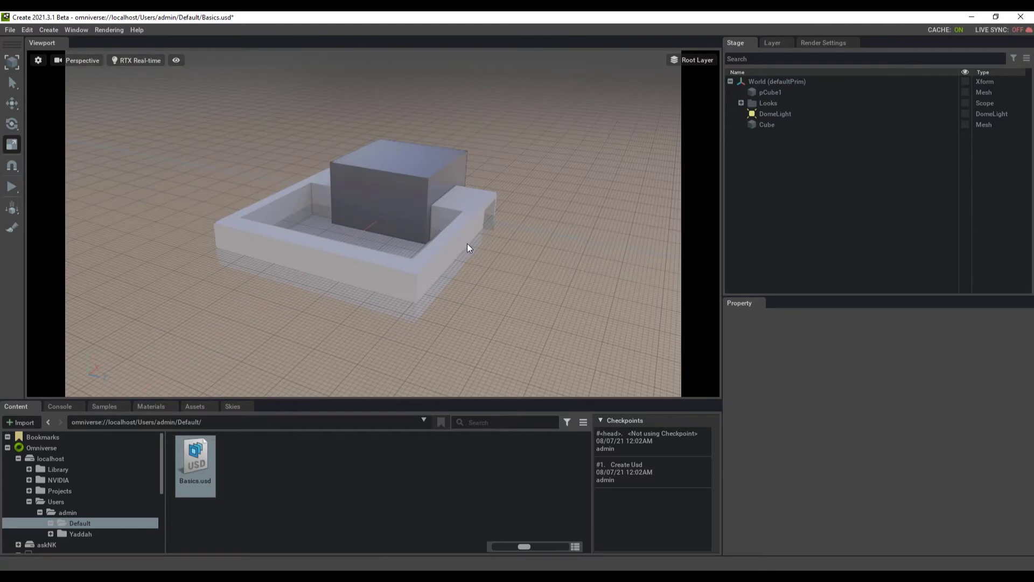
- Scale the imported box mesh pCube1 up uniformly to about 33.02 and leave it selected
{"action": "left_click_drag", "start_coordinate": [472, 234], "coordinate": [441, 248], "text": "alt"}
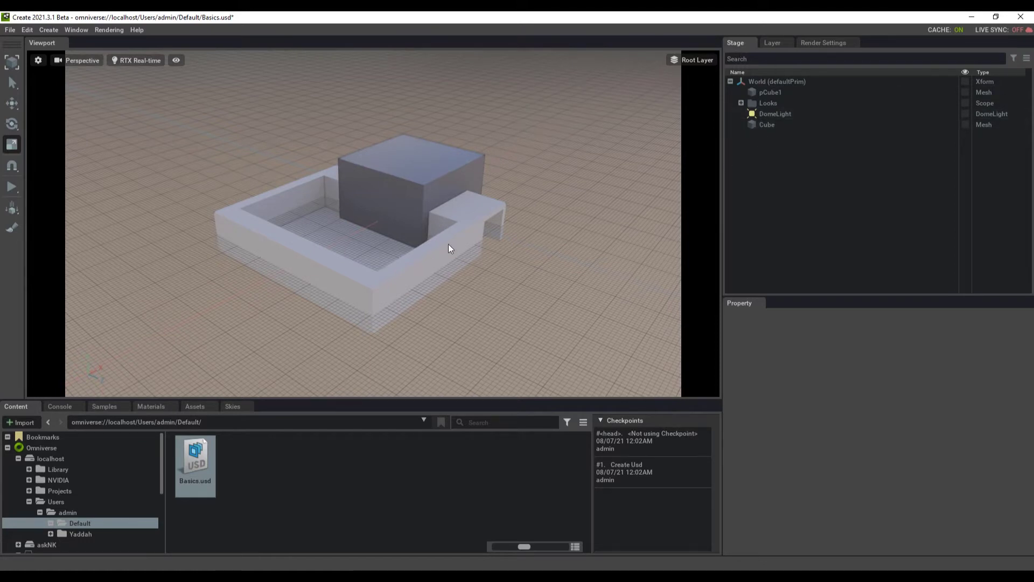
{"action": "left_click", "coordinate": [420, 184]}
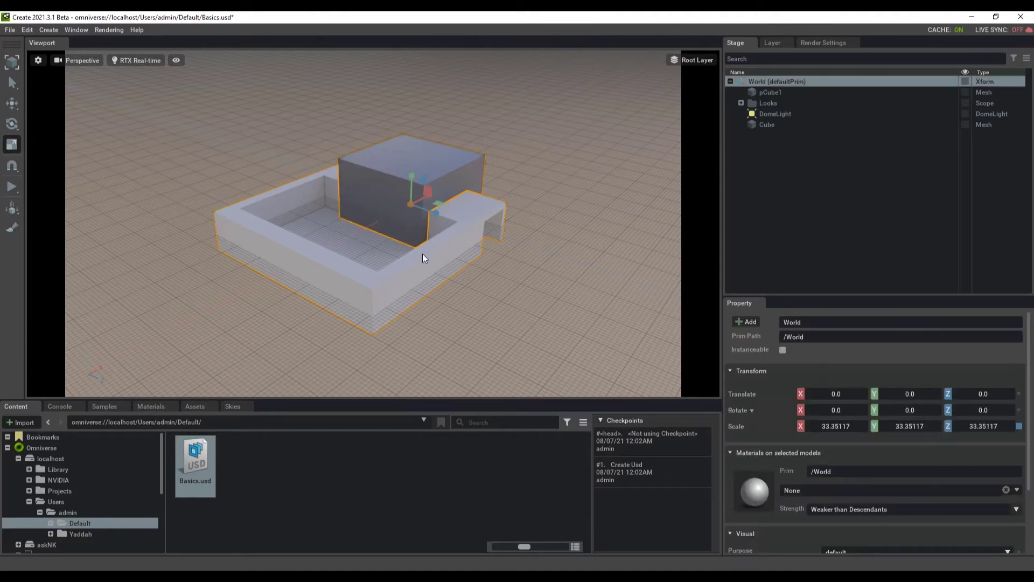
{"action": "left_click", "coordinate": [773, 93]}
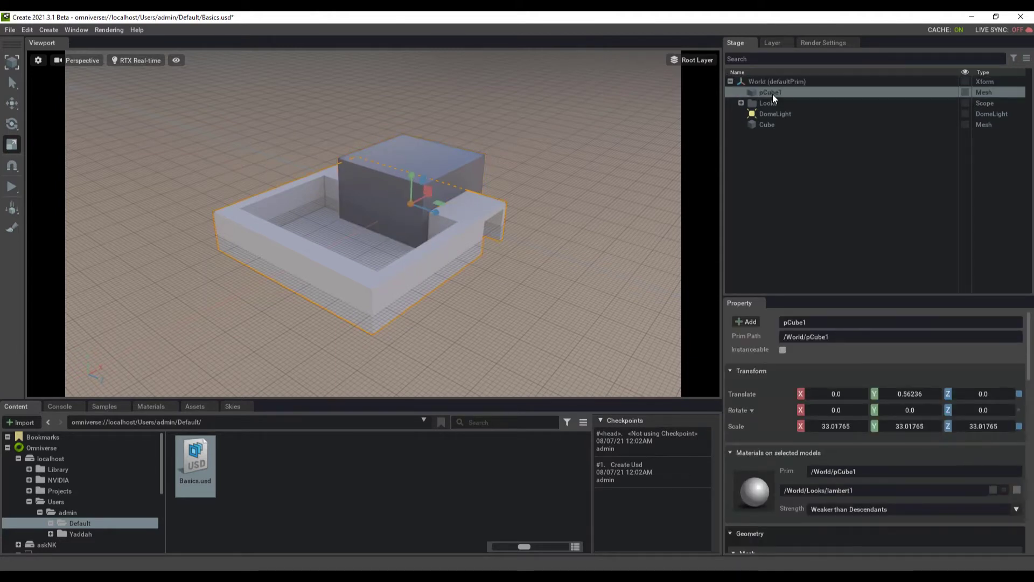
- Scale the Cube mesh down to about 0.334 and move it inside the box recess at about X -75.3, Y 5.31
{"action": "left_click", "coordinate": [768, 124]}
{"action": "key", "text": "f"}
{"action": "key", "text": "w"}
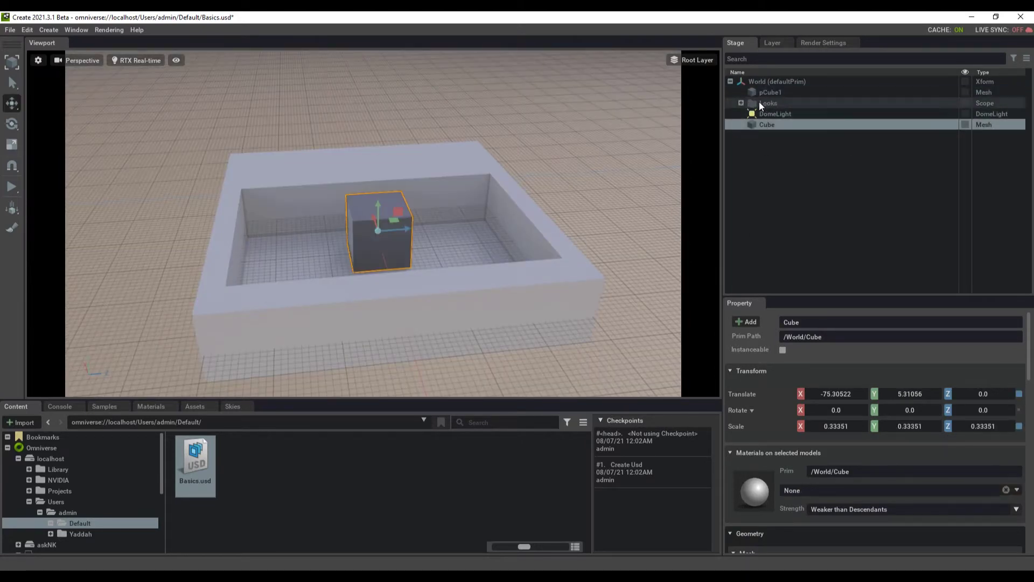
- Expand the Looks scope and select its lambert1 material to review its shader properties
{"action": "left_click", "coordinate": [777, 103]}
{"action": "left_click", "coordinate": [741, 103]}
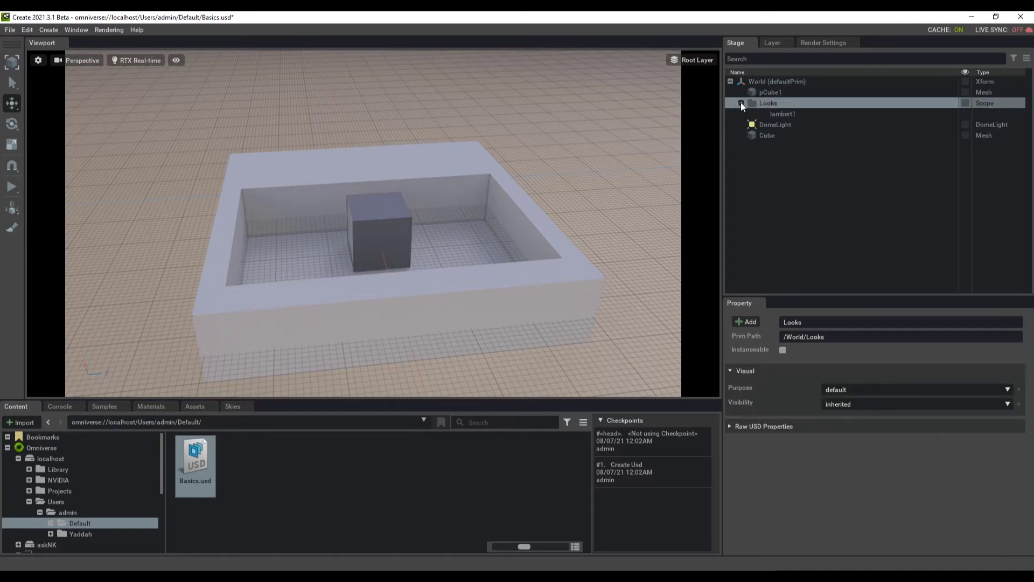
{"action": "left_click", "coordinate": [772, 113]}
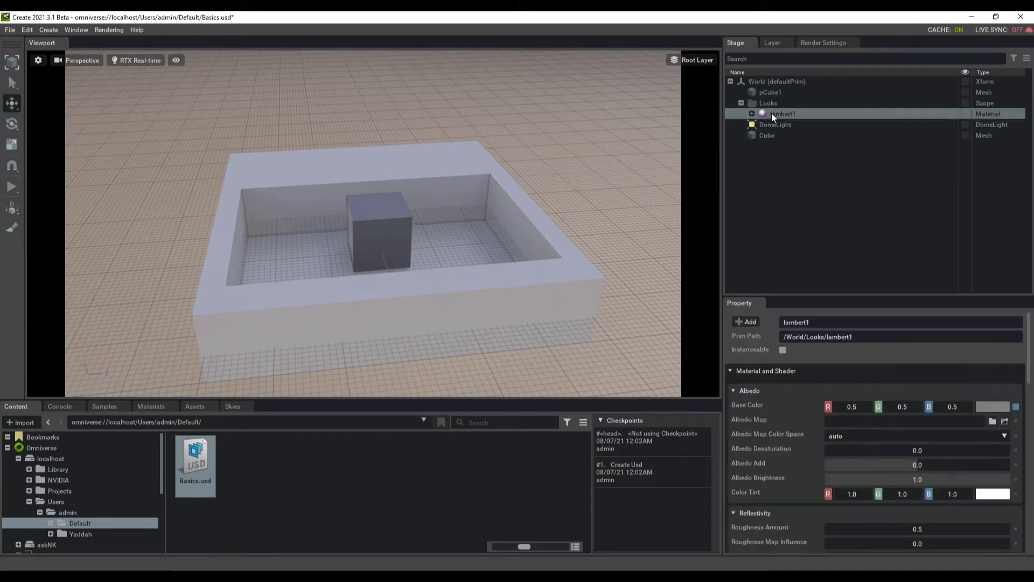
{"action": "left_click_drag", "start_coordinate": [481, 261], "coordinate": [550, 249], "text": "alt"}
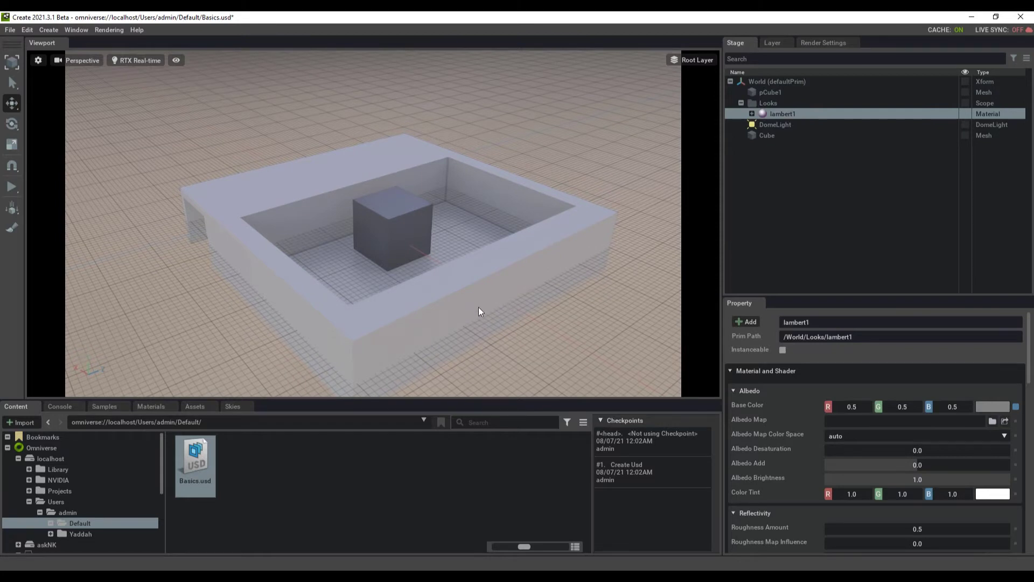
{"action": "left_click_drag", "start_coordinate": [409, 275], "coordinate": [407, 258], "text": "alt"}
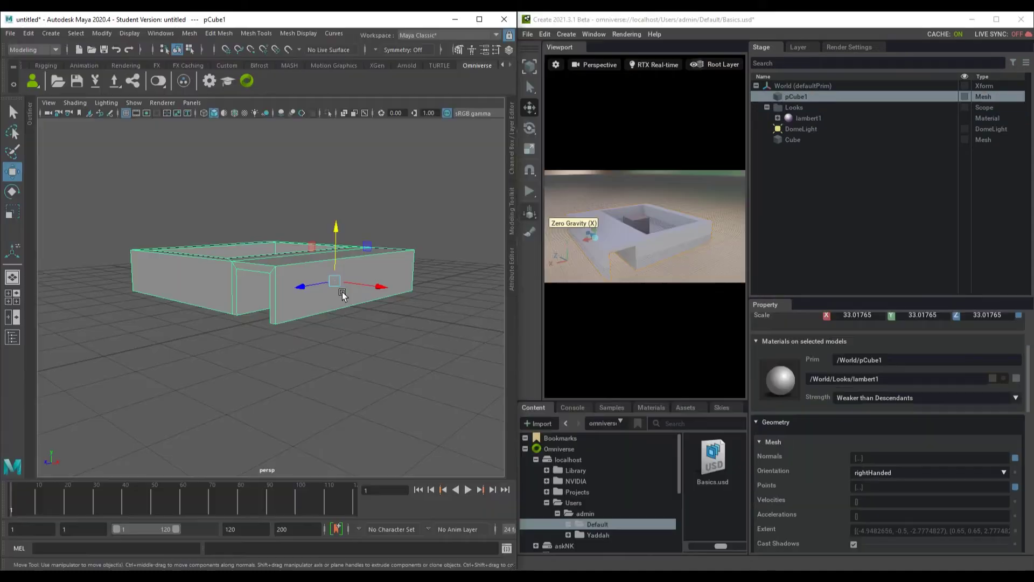
- Switch to Maya, select the box mesh pCube1 and review the scene's materials in the Hypershade
{"action": "left_click_drag", "start_coordinate": [340, 293], "coordinate": [291, 302], "text": "alt"}
{"action": "left_click", "coordinate": [400, 282]}
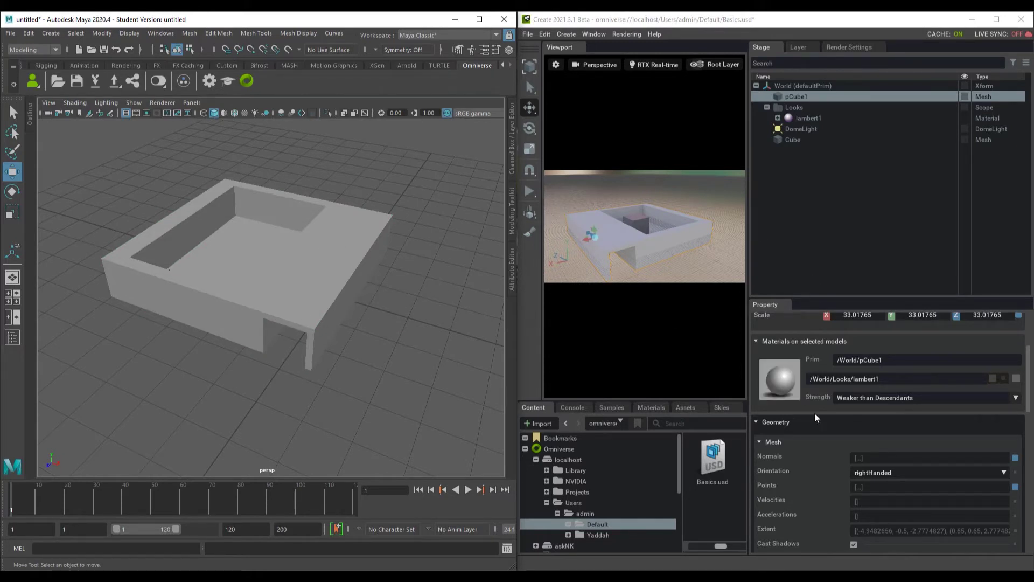
{"action": "left_click", "coordinate": [316, 286]}
{"action": "mouse_move", "coordinate": [316, 303]}
{"action": "left_mouse_down", "text": "alt"}
{"action": "mouse_move", "coordinate": [296, 296]}
{"action": "mouse_move", "coordinate": [308, 289]}
{"action": "left_mouse_up", "text": "alt"}
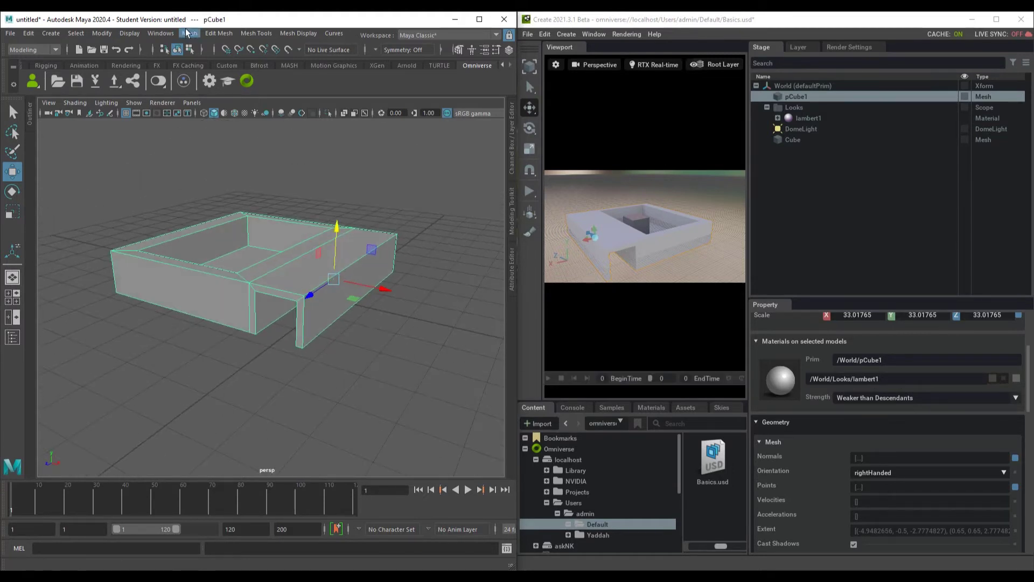
{"action": "left_click", "coordinate": [160, 37]}
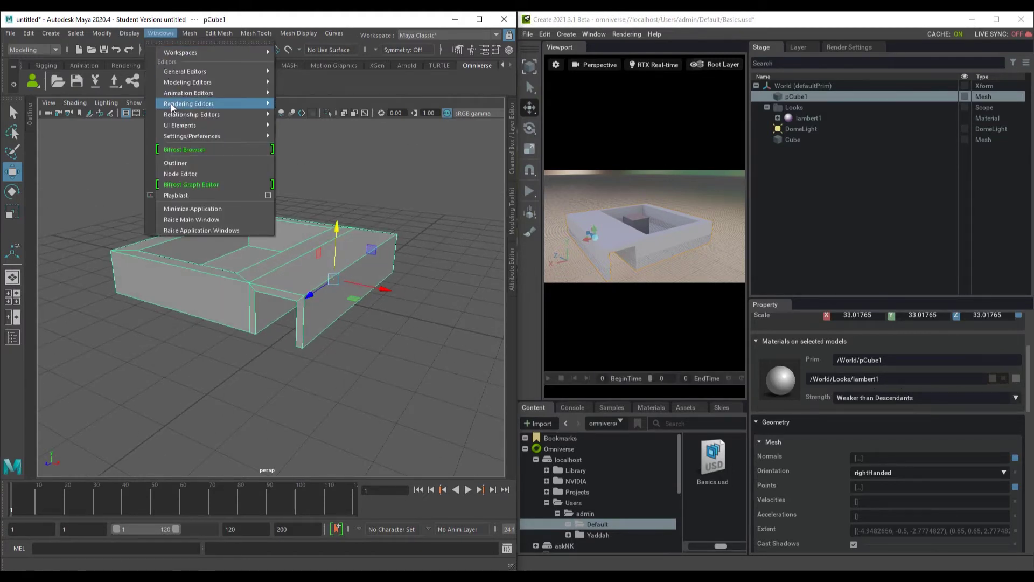
{"action": "mouse_move", "coordinate": [216, 104]}
{"action": "left_click", "coordinate": [304, 125]}
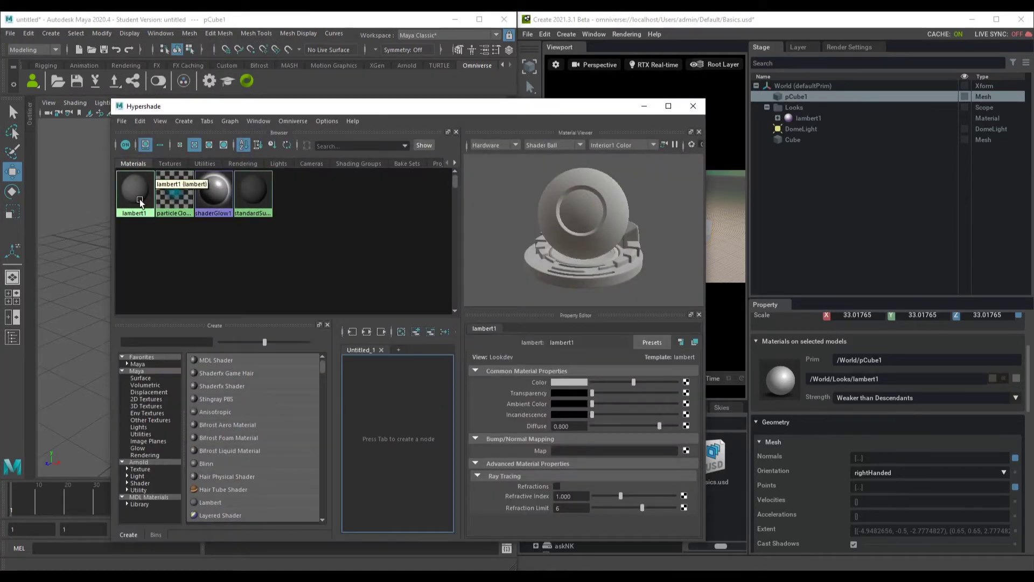
{"action": "left_click", "coordinate": [693, 107]}
- Enable the Omniverse live session in Maya and fetch the scene state from Omniverse
{"action": "mouse_move", "coordinate": [316, 273]}
{"action": "middle_mouse_down", "text": "alt"}
{"action": "mouse_move", "coordinate": [295, 254]}
{"action": "mouse_move", "coordinate": [300, 273]}
{"action": "middle_mouse_up", "text": "alt"}
{"action": "left_click_drag", "start_coordinate": [301, 275], "coordinate": [275, 240], "text": "alt"}
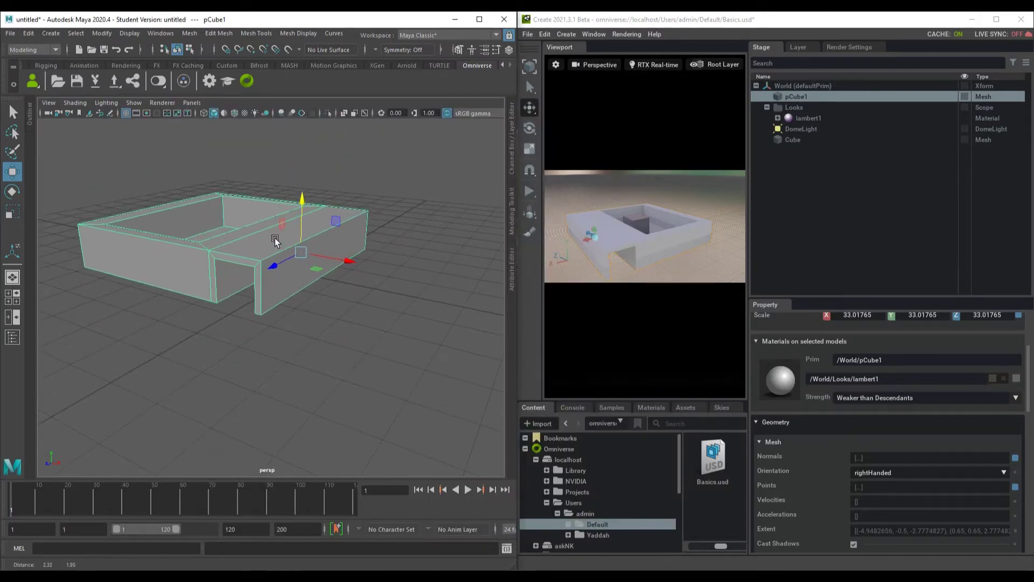
{"action": "left_click_drag", "start_coordinate": [238, 283], "coordinate": [229, 255], "text": "alt"}
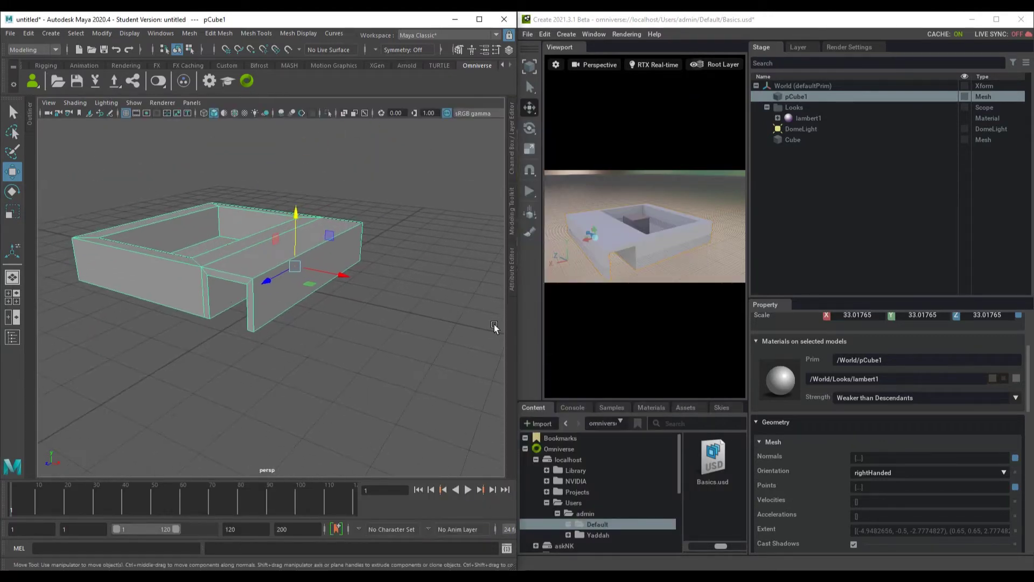
{"action": "left_click", "coordinate": [634, 20]}
{"action": "middle_click_drag", "start_coordinate": [253, 283], "coordinate": [294, 287], "text": "alt"}
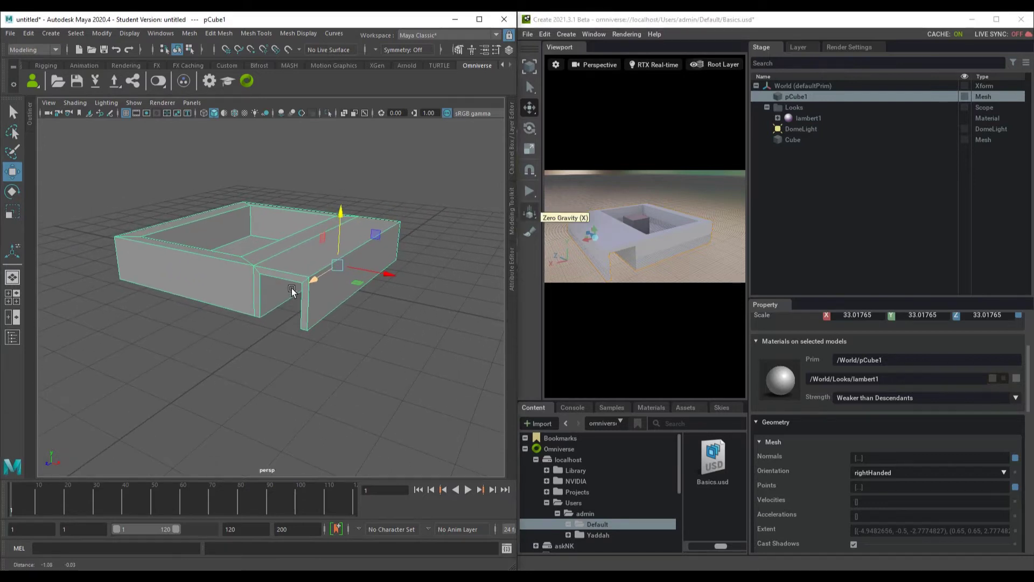
{"action": "left_click", "coordinate": [160, 86]}
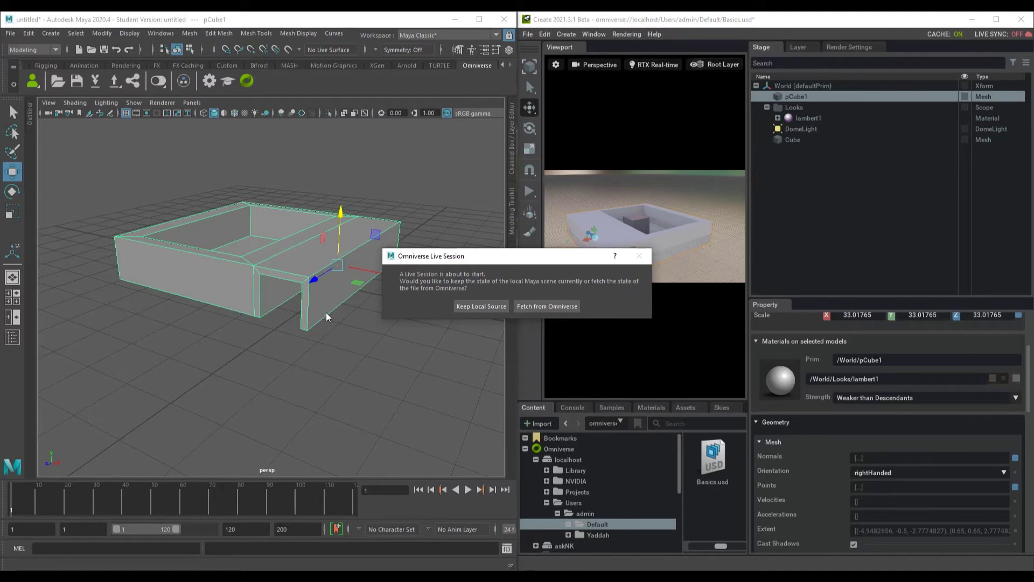
{"action": "left_click", "coordinate": [550, 307]}
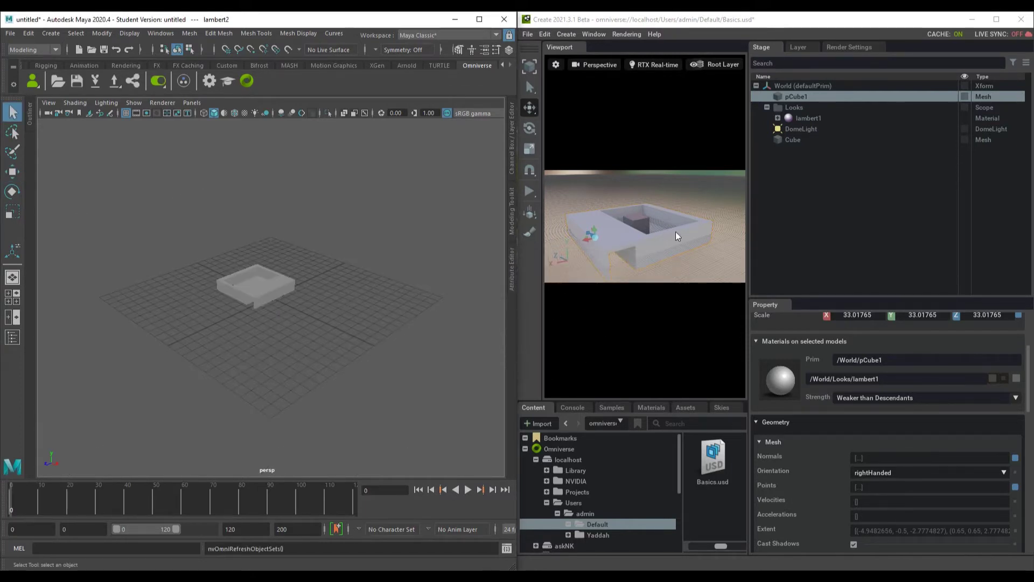
- Switch to Omniverse Create and set the layers' live sync to Always On
{"action": "left_click_drag", "start_coordinate": [347, 306], "coordinate": [452, 325], "text": "alt"}
{"action": "mouse_move", "coordinate": [452, 326]}
{"action": "right_mouse_down", "text": "alt"}
{"action": "mouse_move", "coordinate": [454, 406]}
{"action": "mouse_move", "coordinate": [365, 377]}
{"action": "right_mouse_up", "text": "alt"}
{"action": "left_click_drag", "start_coordinate": [364, 377], "coordinate": [243, 357], "text": "alt"}
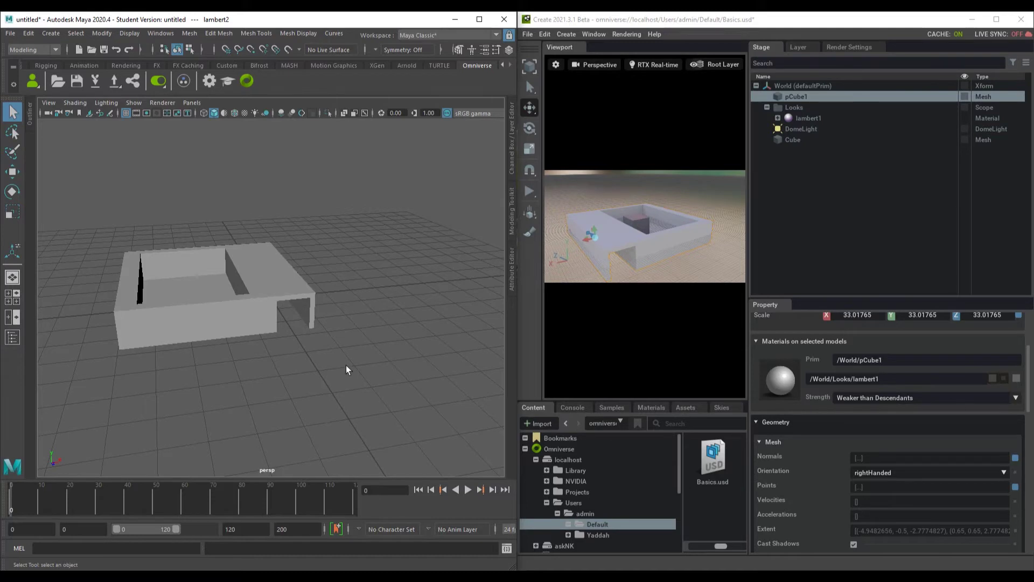
{"action": "left_click", "coordinate": [795, 47]}
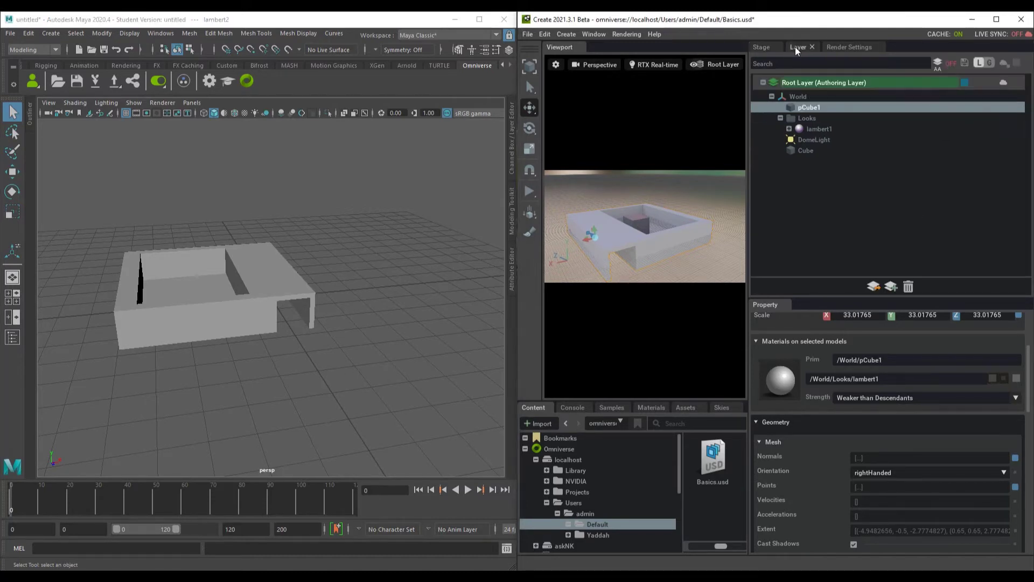
{"action": "left_click", "coordinate": [1002, 61]}
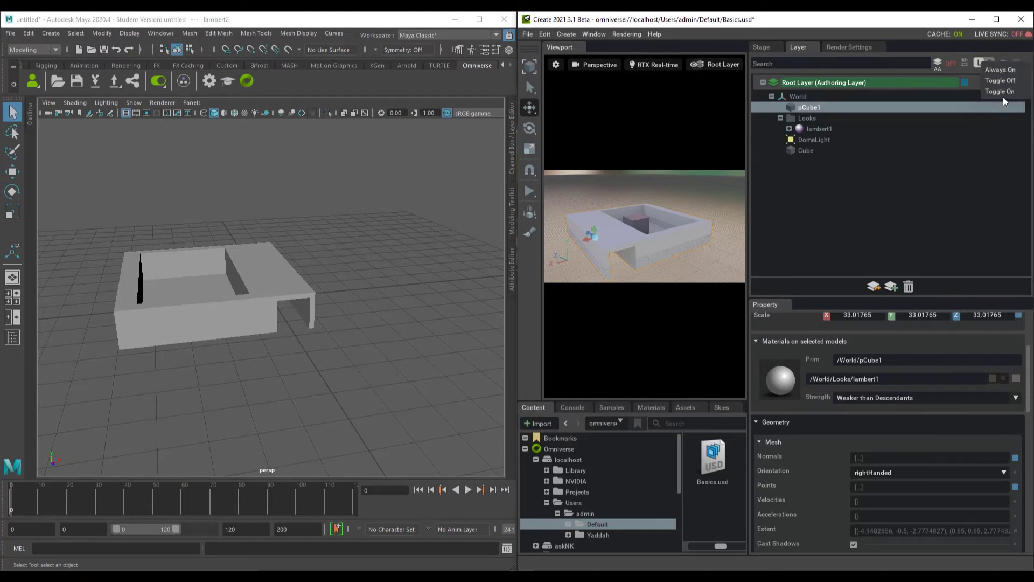
{"action": "left_click", "coordinate": [1002, 70]}
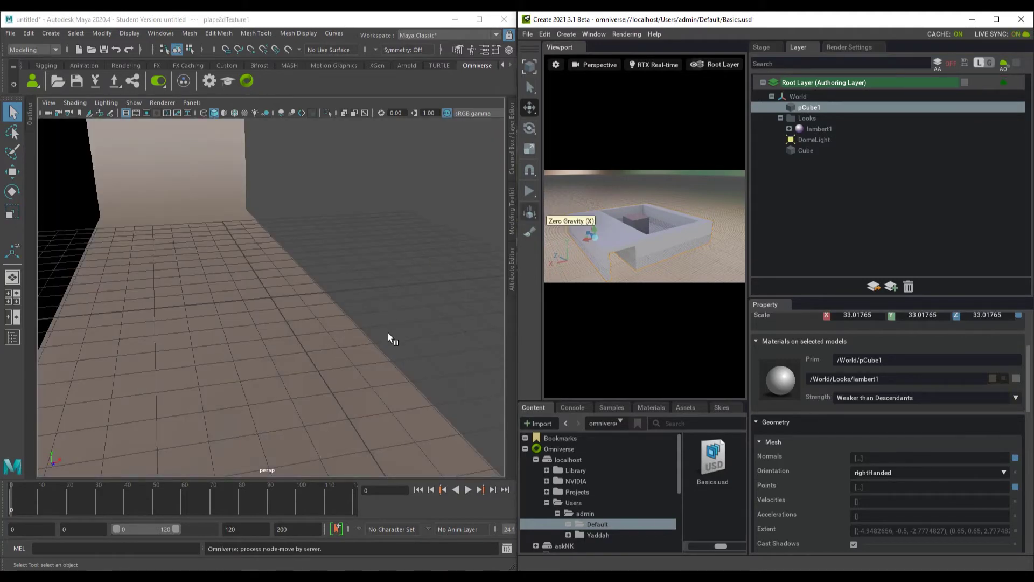
- Switch back to Maya and select the synced box mesh pCube1 in the perspective view
{"action": "right_click_drag", "start_coordinate": [434, 370], "coordinate": [66, 169], "text": "alt"}
{"action": "right_click_drag", "start_coordinate": [308, 312], "coordinate": [127, 203], "text": "alt"}
{"action": "left_click_drag", "start_coordinate": [162, 263], "coordinate": [281, 265], "text": "alt"}
{"action": "right_click_drag", "start_coordinate": [237, 280], "coordinate": [358, 342], "text": "alt"}
{"action": "middle_click_drag", "start_coordinate": [311, 330], "coordinate": [338, 303], "text": "alt"}
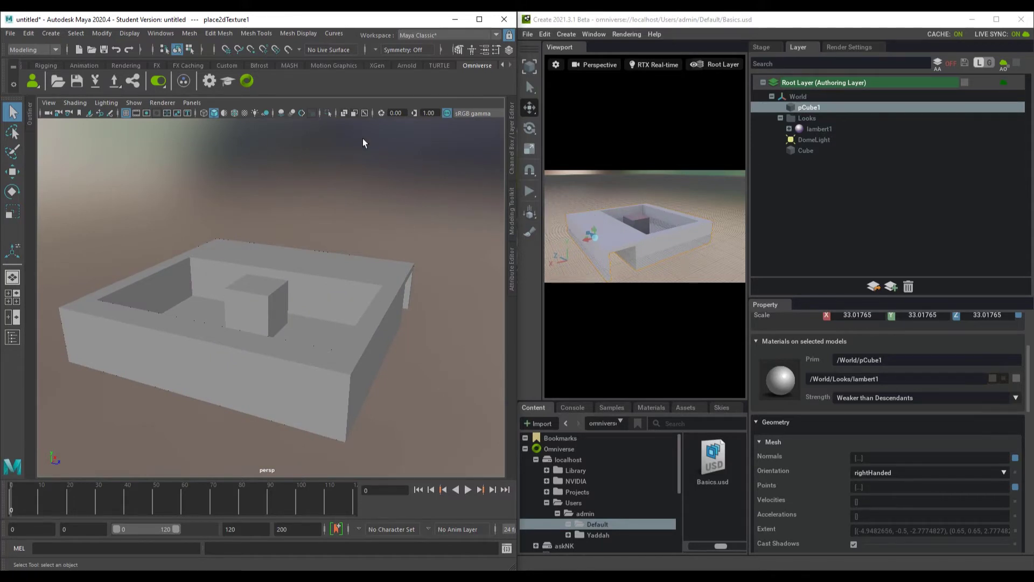
{"action": "left_click_drag", "start_coordinate": [355, 282], "coordinate": [346, 326], "text": "alt"}
{"action": "left_click", "coordinate": [321, 327]}
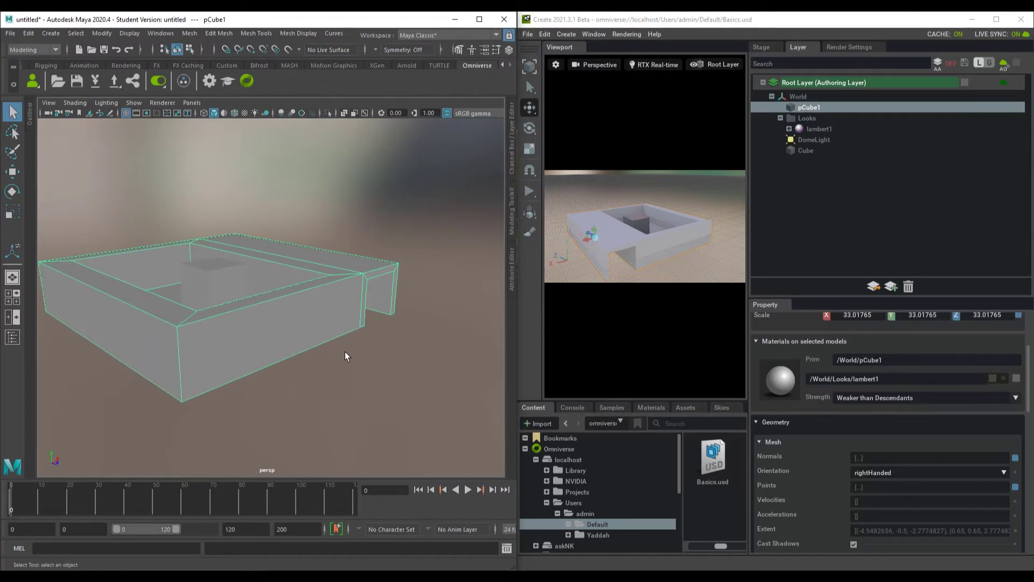
- Select the long outer side face of pCube1 in face mode and move it along Z to about 102.6
{"action": "right_click_drag", "start_coordinate": [363, 183], "coordinate": [370, 214]}
{"action": "left_click", "coordinate": [386, 270]}
{"action": "left_click", "coordinate": [361, 296]}
{"action": "left_click", "coordinate": [364, 299], "text": "shift"}
{"action": "scroll", "coordinate": [363, 306], "scroll_direction": "down", "scroll_amount": 4}
{"action": "key", "text": "w"}
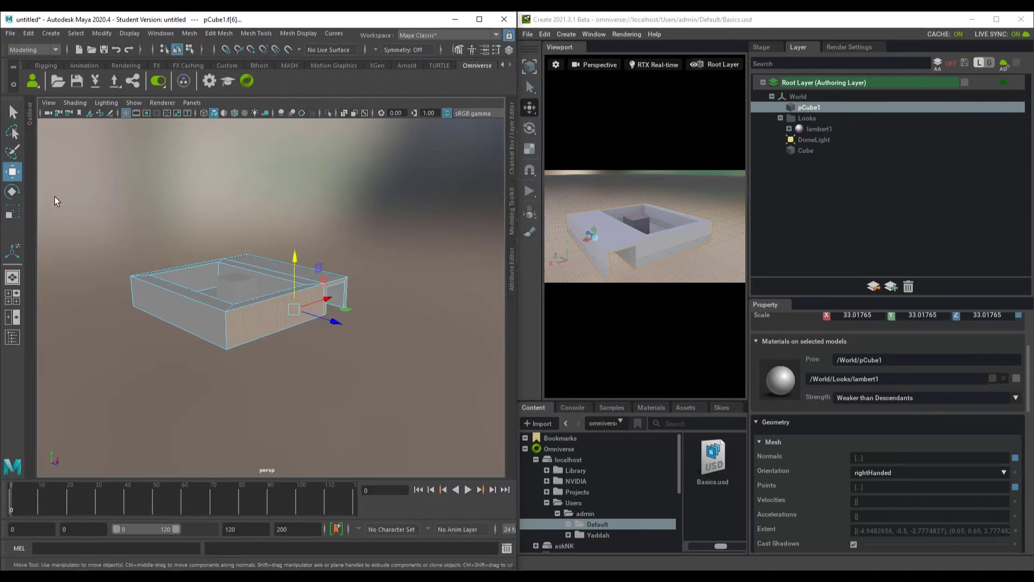
{"action": "left_click_drag", "start_coordinate": [335, 319], "coordinate": [383, 339]}
{"action": "left_click_drag", "start_coordinate": [569, 244], "coordinate": [713, 286], "text": "alt"}
{"action": "left_click_drag", "start_coordinate": [590, 244], "coordinate": [641, 269], "text": "alt"}
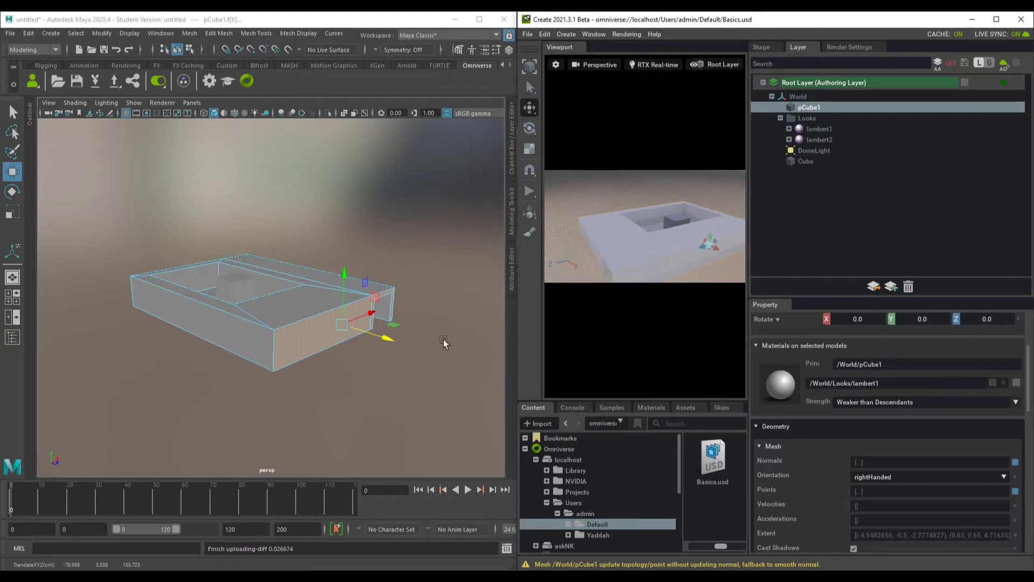
{"action": "left_click_drag", "start_coordinate": [383, 338], "coordinate": [342, 328]}
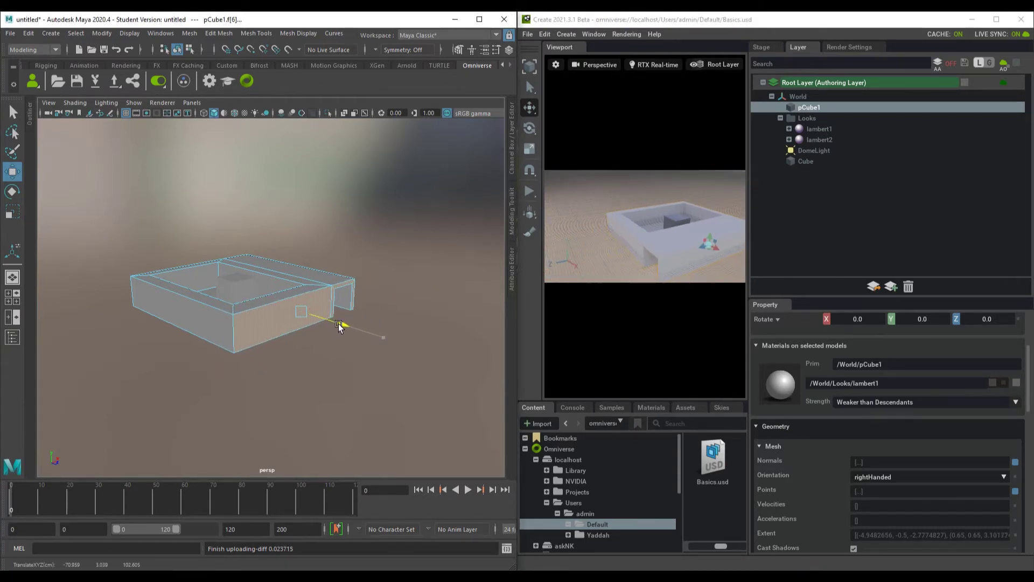
- Select the adjacent end face of pCube1 and move it along X to about -155.7
{"action": "left_click", "coordinate": [188, 331]}
{"action": "left_click_drag", "start_coordinate": [233, 366], "coordinate": [264, 360], "text": "alt"}
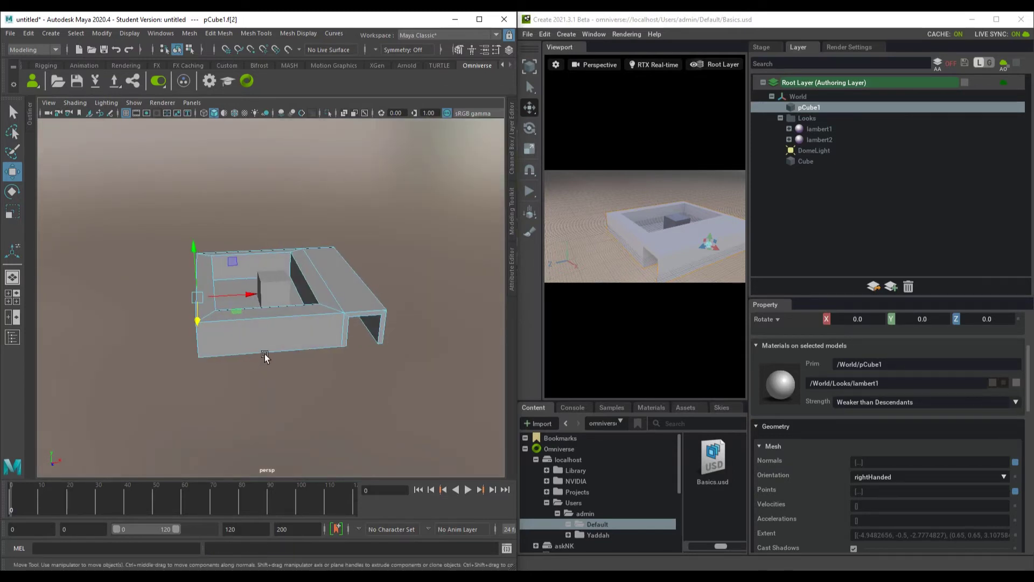
{"action": "middle_click_drag", "start_coordinate": [264, 360], "coordinate": [356, 350], "text": "alt"}
{"action": "left_click_drag", "start_coordinate": [340, 286], "coordinate": [349, 310]}
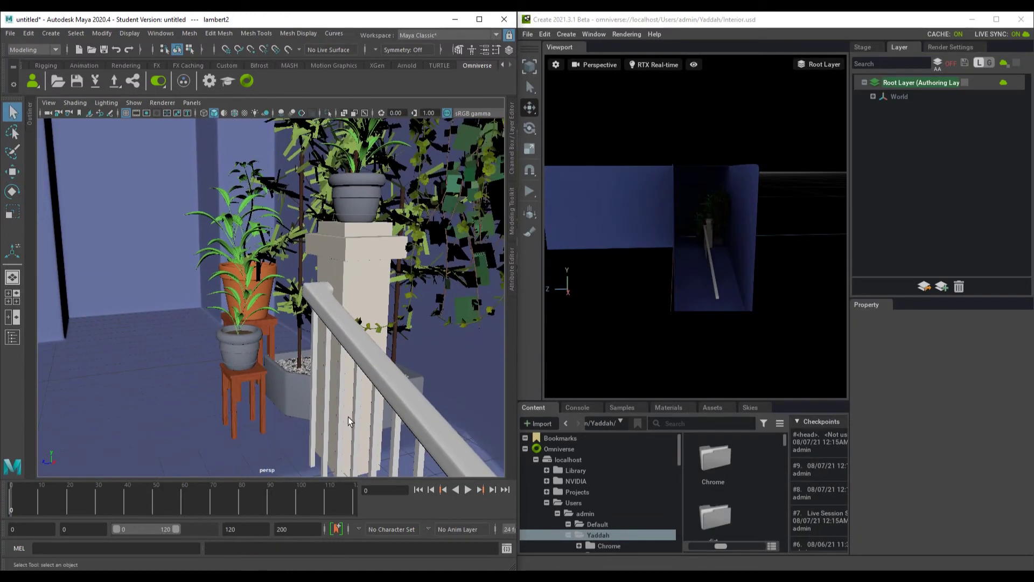
{"action": "right_click_drag", "start_coordinate": [348, 416], "coordinate": [305, 394], "text": "alt"}
{"action": "left_click_drag", "start_coordinate": [305, 394], "coordinate": [253, 387], "text": "alt"}
{"action": "right_click_drag", "start_coordinate": [254, 387], "coordinate": [266, 341], "text": "alt"}
{"action": "left_click_drag", "start_coordinate": [265, 341], "coordinate": [276, 295], "text": "alt"}
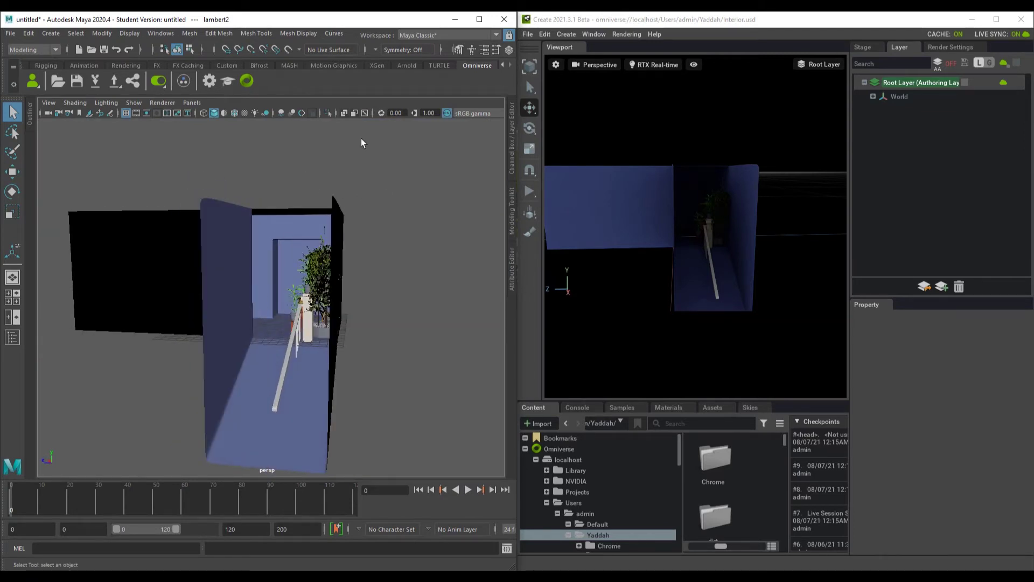
- Create an Arnold area light in the live Interior scene in Maya and raise it to about Y 6.15
{"action": "left_click", "coordinate": [409, 65]}
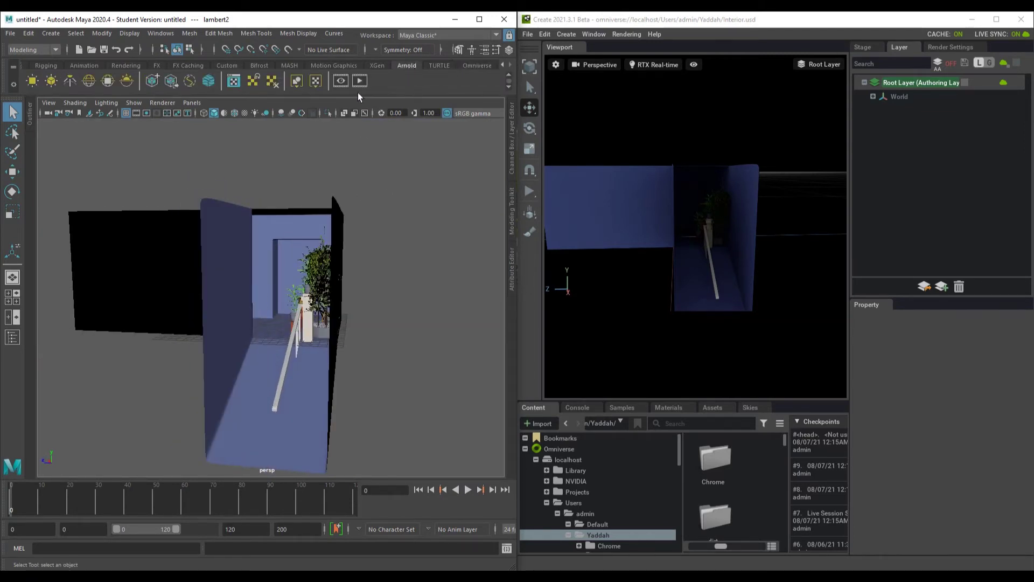
{"action": "left_click", "coordinate": [32, 81]}
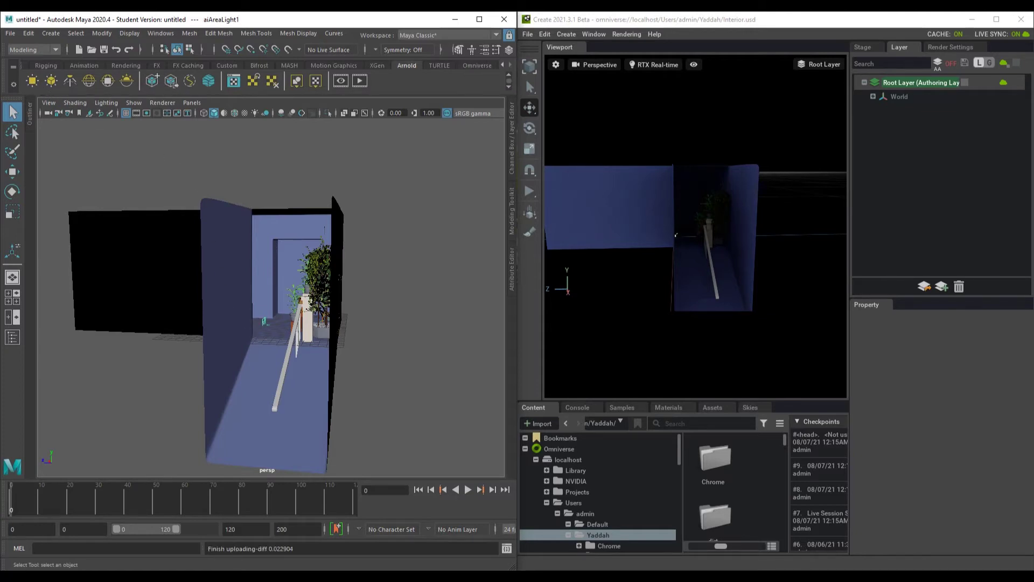
{"action": "left_click", "coordinate": [12, 171]}
{"action": "left_click_drag", "start_coordinate": [264, 300], "coordinate": [264, 260]}
- Check the synced area light in Omniverse Create and delete it in Maya
{"action": "left_click", "coordinate": [688, 254]}
{"action": "right_click_drag", "start_coordinate": [687, 254], "coordinate": [803, 307], "text": "alt"}
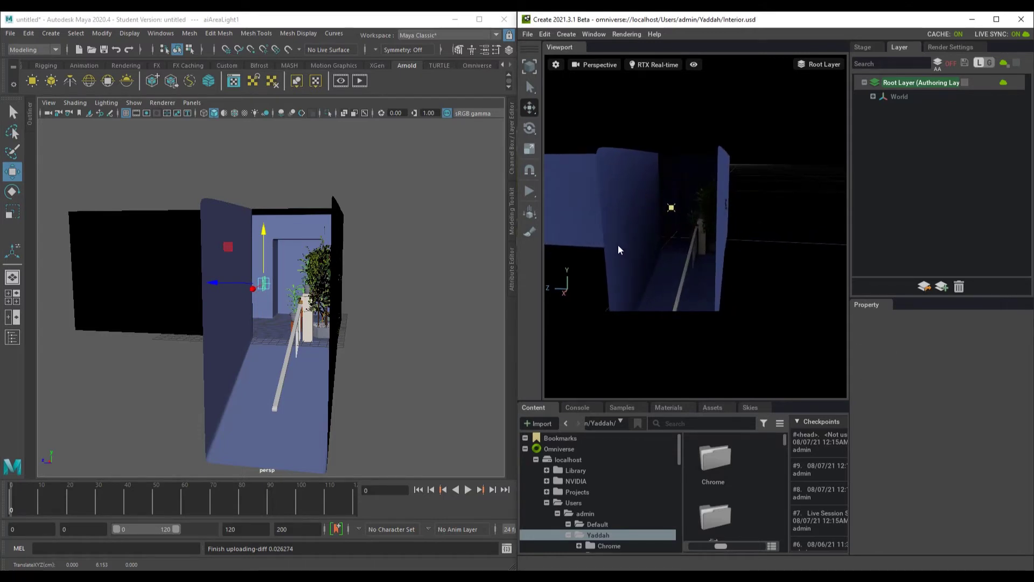
{"action": "left_click", "coordinate": [262, 286]}
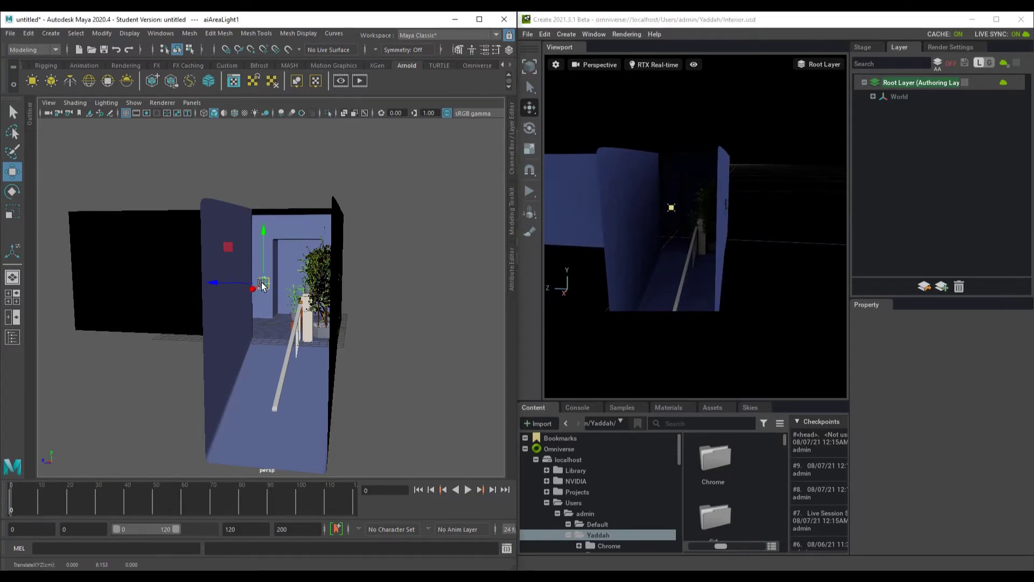
{"action": "left_click", "coordinate": [263, 286]}
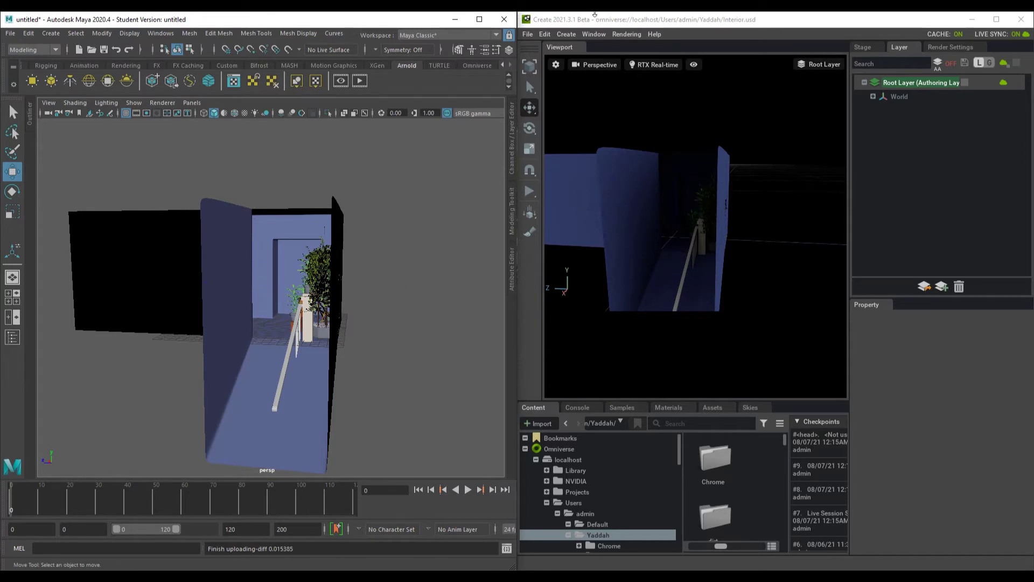
- Add a Rect Light raised to about Y 8.14 in Omniverse Create and select the synced light in Maya
{"action": "left_click", "coordinate": [546, 39]}
{"action": "left_click", "coordinate": [566, 34]}
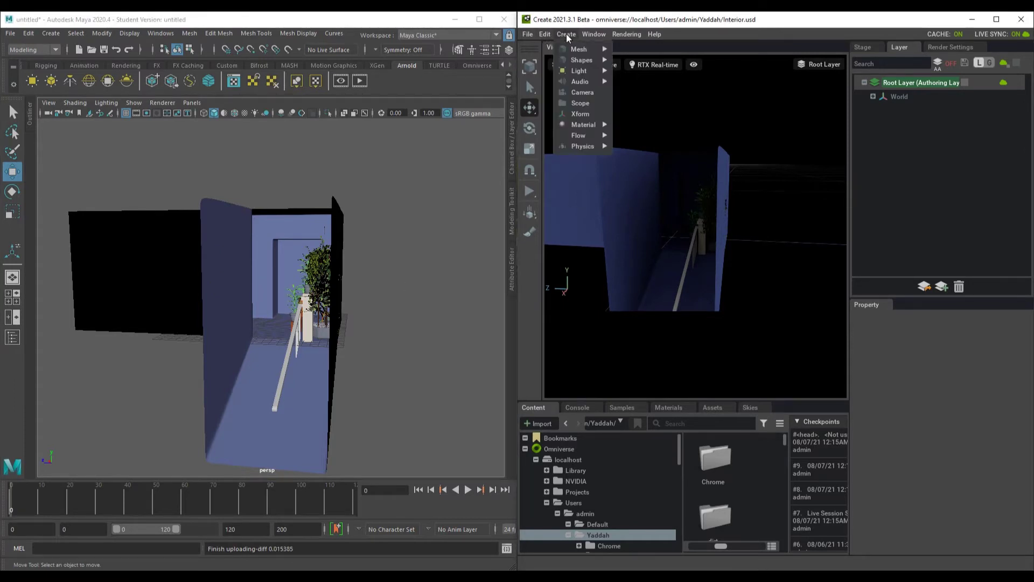
{"action": "mouse_move", "coordinate": [589, 76]}
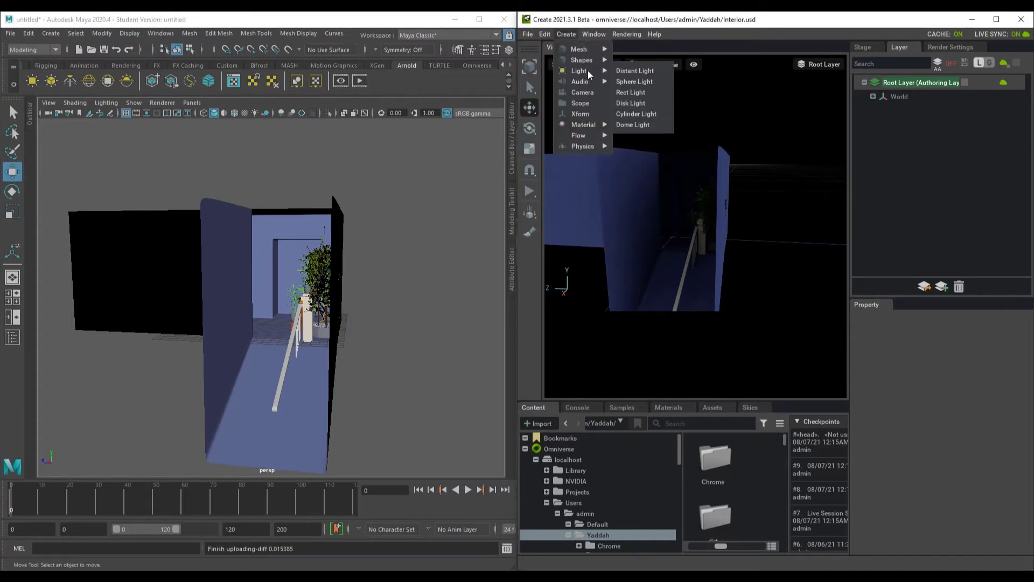
{"action": "left_click", "coordinate": [633, 95]}
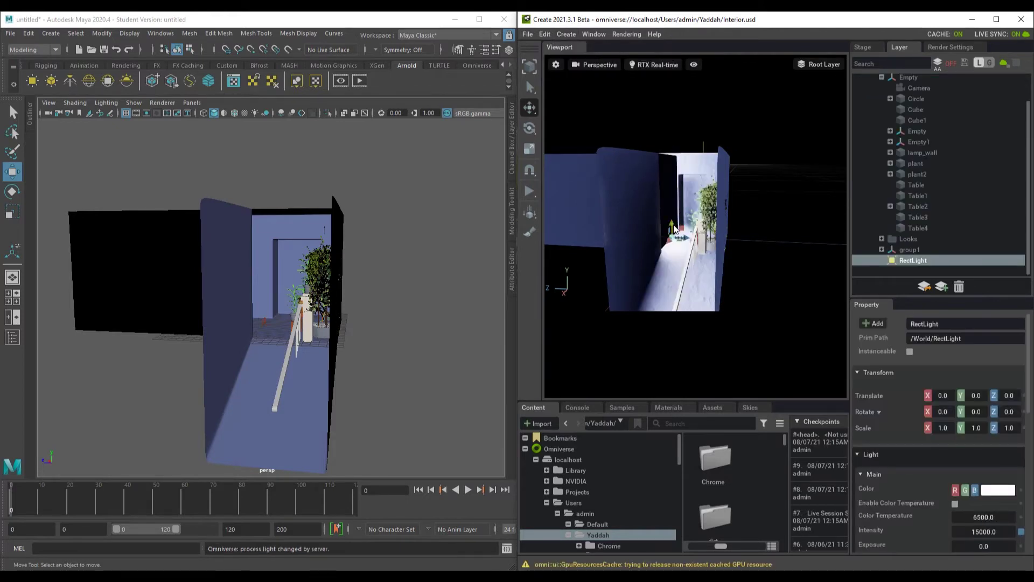
{"action": "mouse_move", "coordinate": [673, 229]}
{"action": "left_mouse_down"}
{"action": "mouse_move", "coordinate": [671, 196]}
{"action": "mouse_move", "coordinate": [635, 197]}
{"action": "mouse_move", "coordinate": [684, 198]}
{"action": "left_mouse_up"}
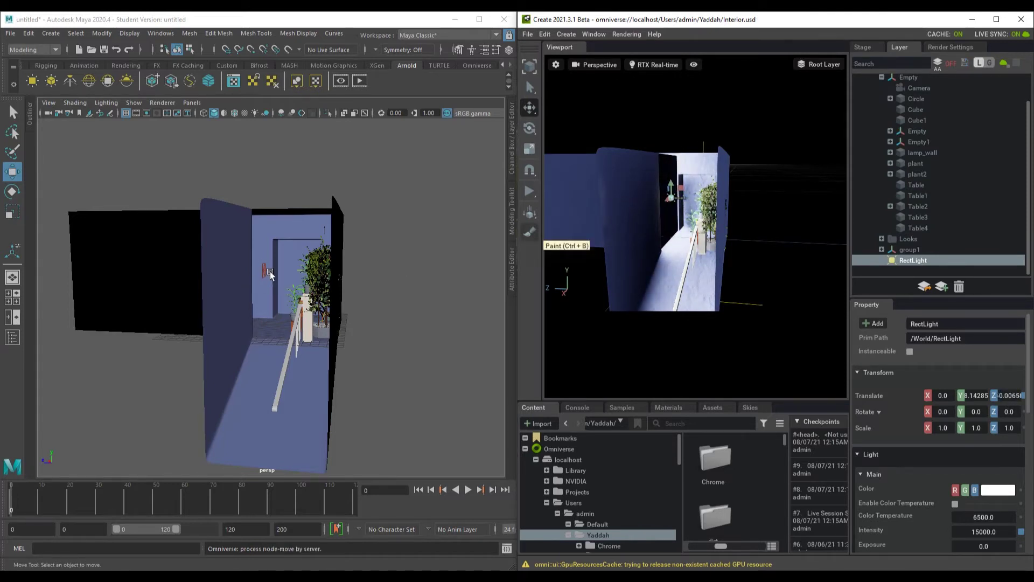
{"action": "left_click", "coordinate": [265, 270]}
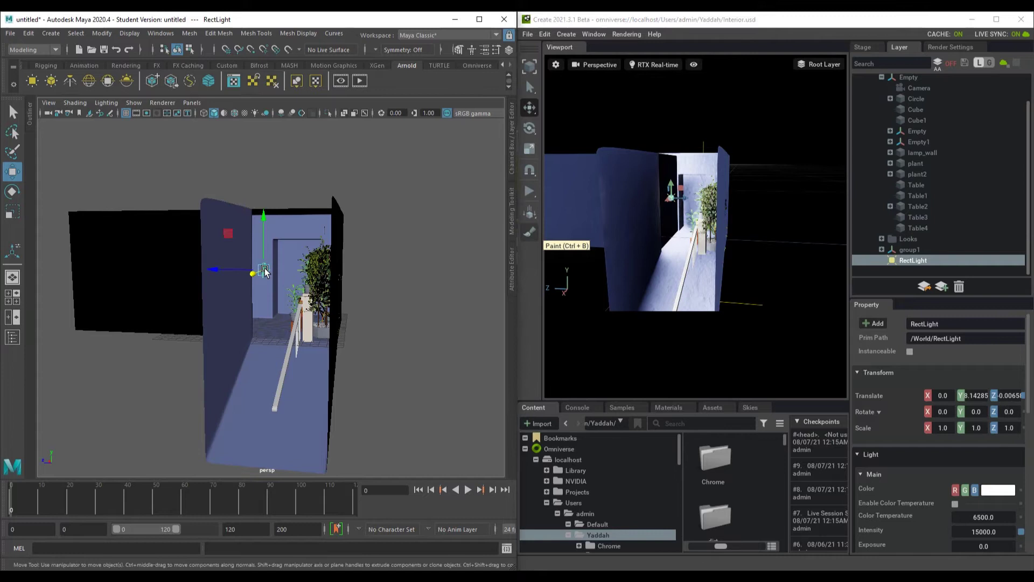
- Set the RectLight's intensity to 10 in Maya
{"action": "left_click", "coordinate": [512, 165]}
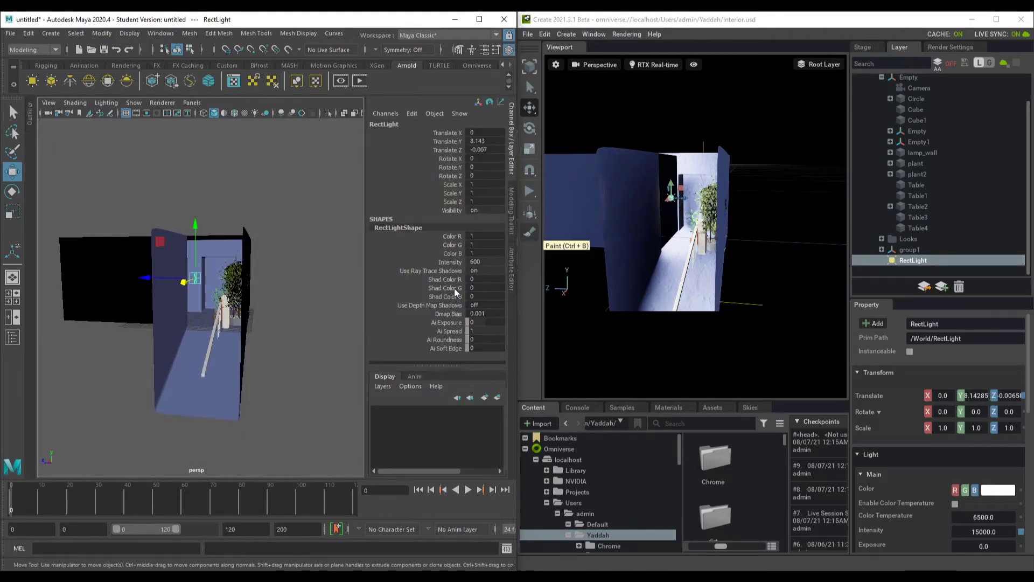
{"action": "left_click", "coordinate": [449, 264]}
{"action": "middle_click_drag", "start_coordinate": [311, 289], "coordinate": [278, 277]}
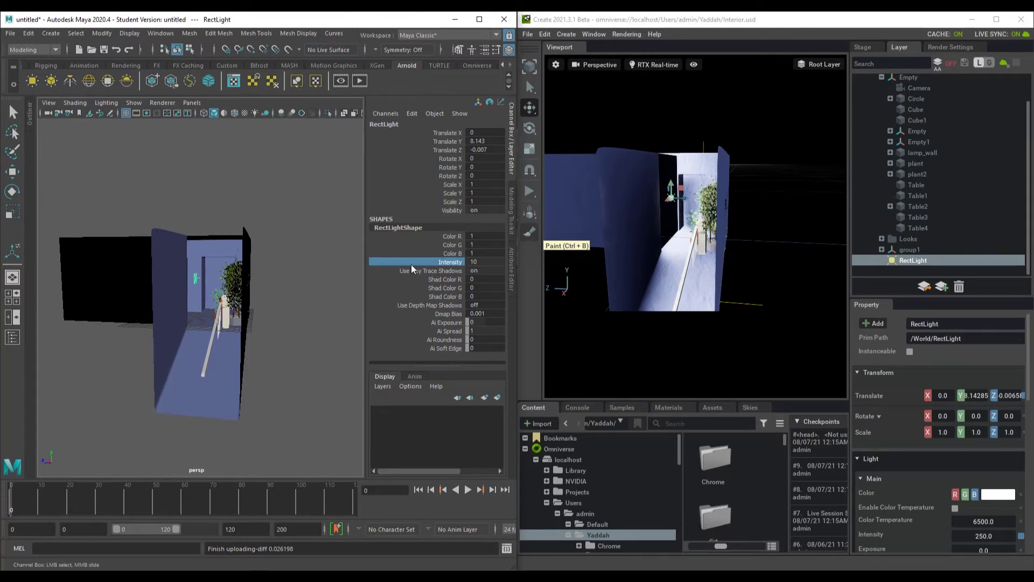
- Try an intensity of 2 on the RectLight in Maya and set it back to 10
{"action": "double_click", "coordinate": [479, 260]}
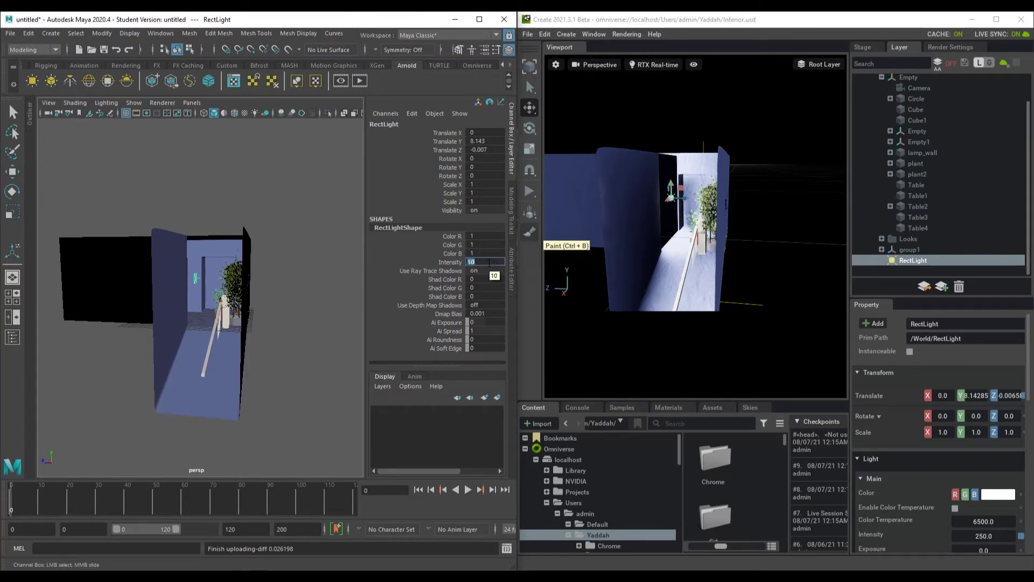
{"action": "type", "text": "2"}
{"action": "key", "text": "Return"}
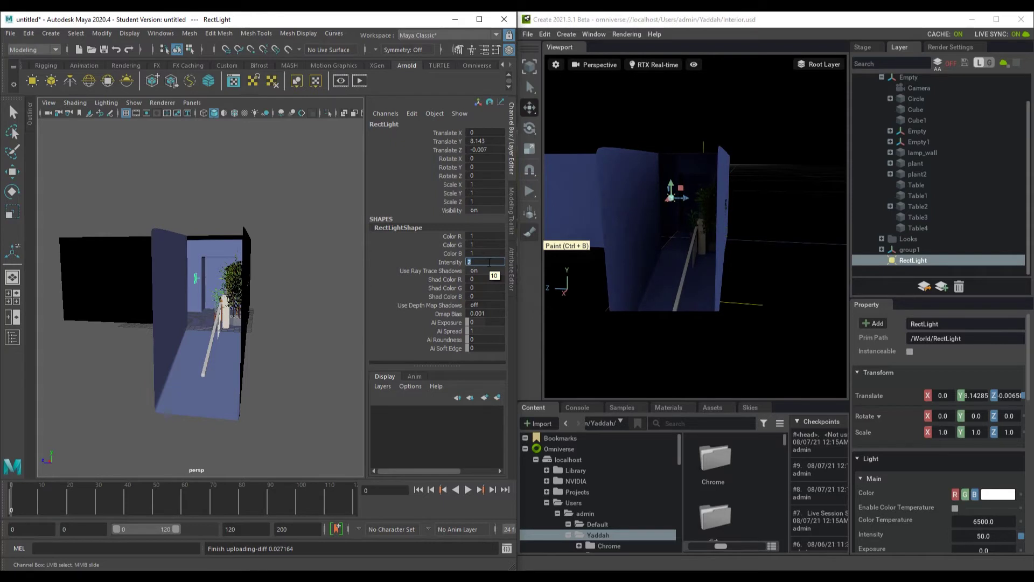
{"action": "left_click", "coordinate": [455, 262]}
{"action": "middle_click_drag", "start_coordinate": [324, 284], "coordinate": [371, 287]}
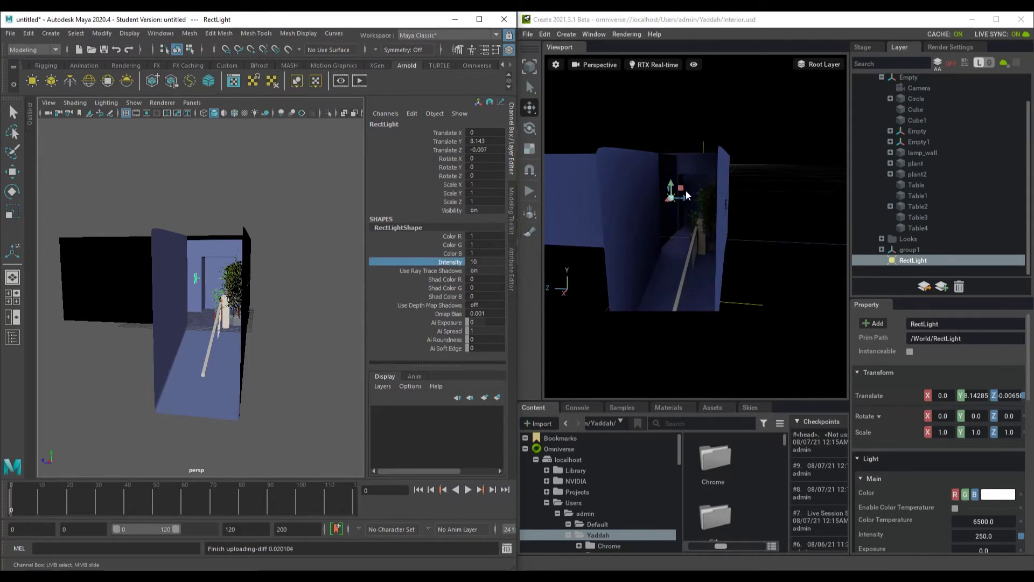
- Switch to Omniverse Create and move the RectLight along Z to about 7.71
{"action": "left_click_drag", "start_coordinate": [685, 199], "coordinate": [638, 190]}
{"action": "left_click_drag", "start_coordinate": [256, 271], "coordinate": [272, 299], "text": "alt"}
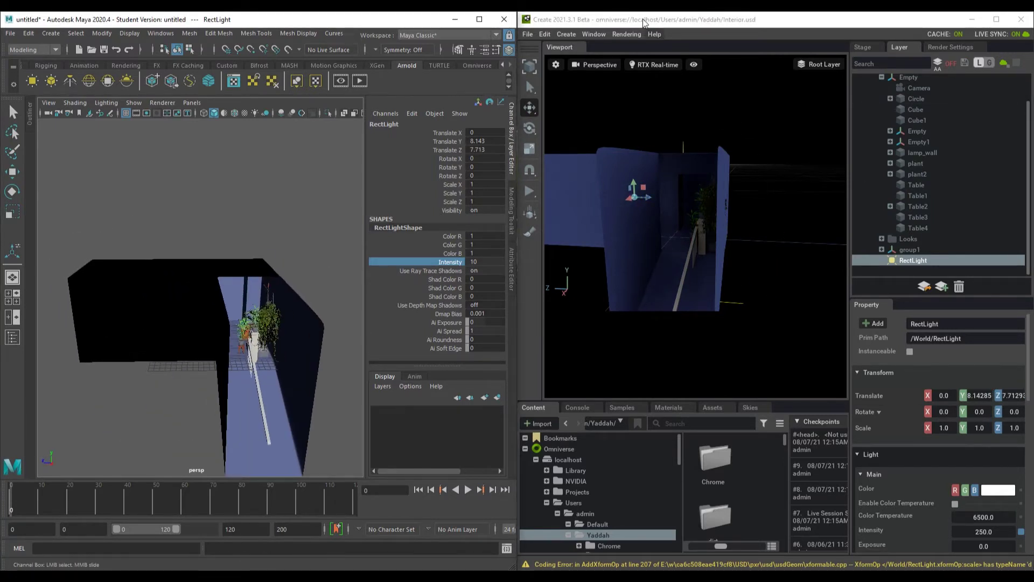
- Create an Arnold skydome light in Maya and inspect the synced aiSkyDomeLight1 in Omniverse Create
{"action": "left_click", "coordinate": [89, 80]}
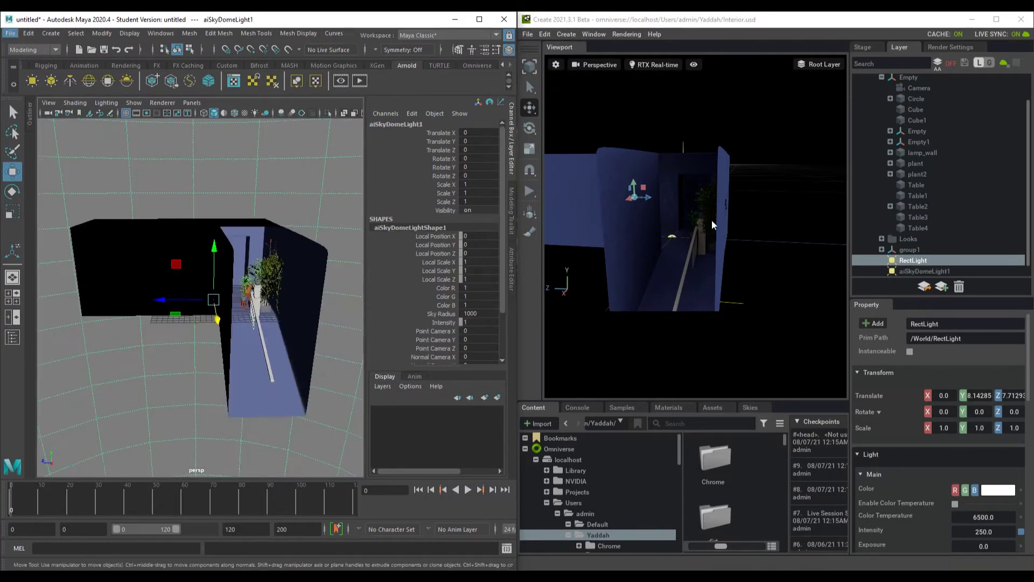
{"action": "left_click_drag", "start_coordinate": [712, 220], "coordinate": [654, 166], "text": "alt"}
{"action": "scroll", "coordinate": [985, 245], "scroll_direction": "down", "scroll_amount": 1}
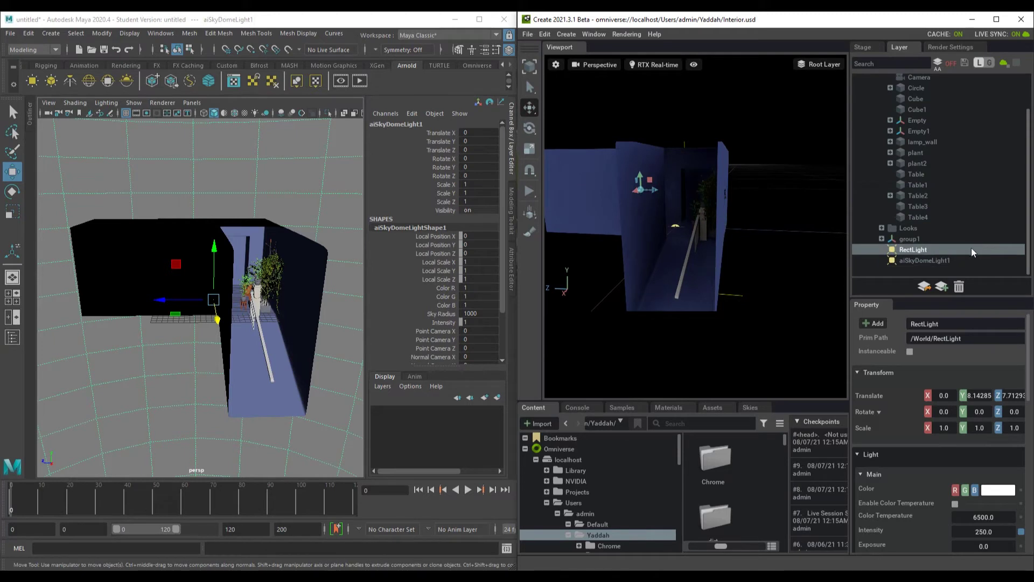
{"action": "left_click", "coordinate": [934, 259]}
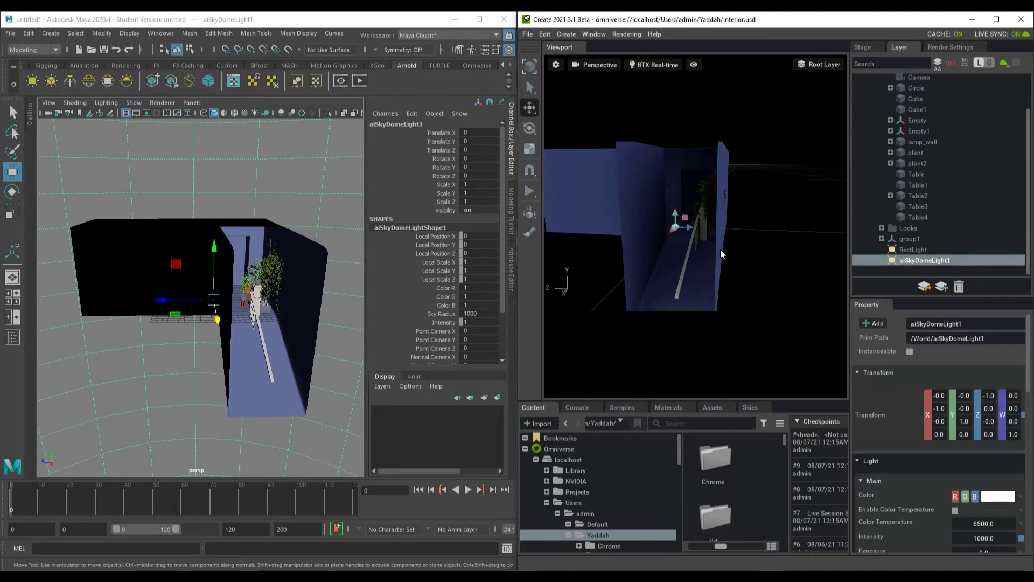
{"action": "left_click_drag", "start_coordinate": [787, 288], "coordinate": [681, 222], "text": "alt"}
{"action": "left_click_drag", "start_coordinate": [189, 292], "coordinate": [151, 261], "text": "alt"}
{"action": "right_click_drag", "start_coordinate": [152, 261], "coordinate": [227, 305], "text": "alt"}
{"action": "scroll", "coordinate": [227, 305], "scroll_direction": "down", "scroll_amount": 5}
{"action": "scroll", "coordinate": [116, 249], "scroll_direction": "up", "scroll_amount": 3}
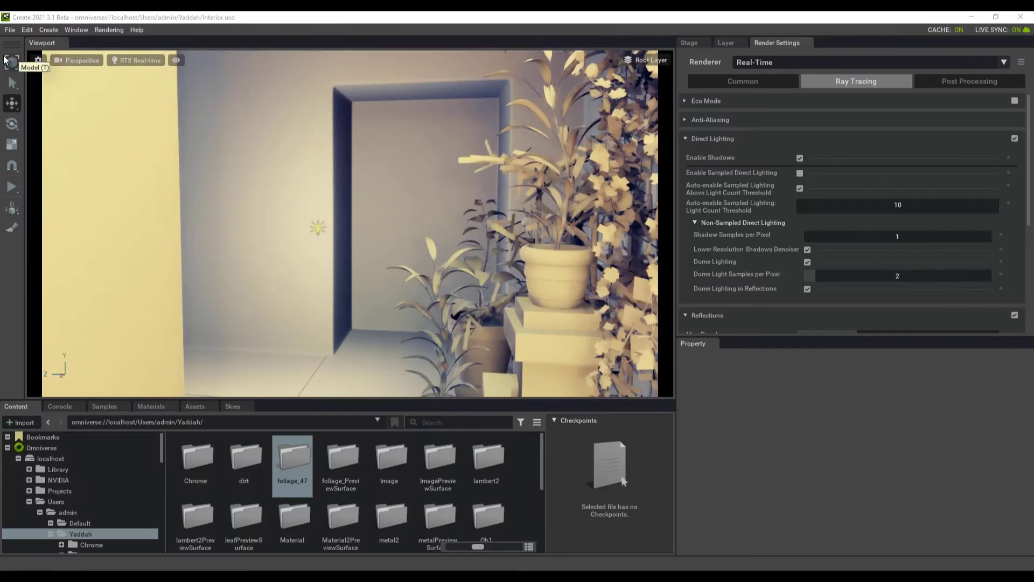
- Switch the Omniverse Create viewport from Perspective to the scene's Camera and navigate through it
{"action": "left_click", "coordinate": [76, 60]}
{"action": "mouse_move", "coordinate": [97, 69]}
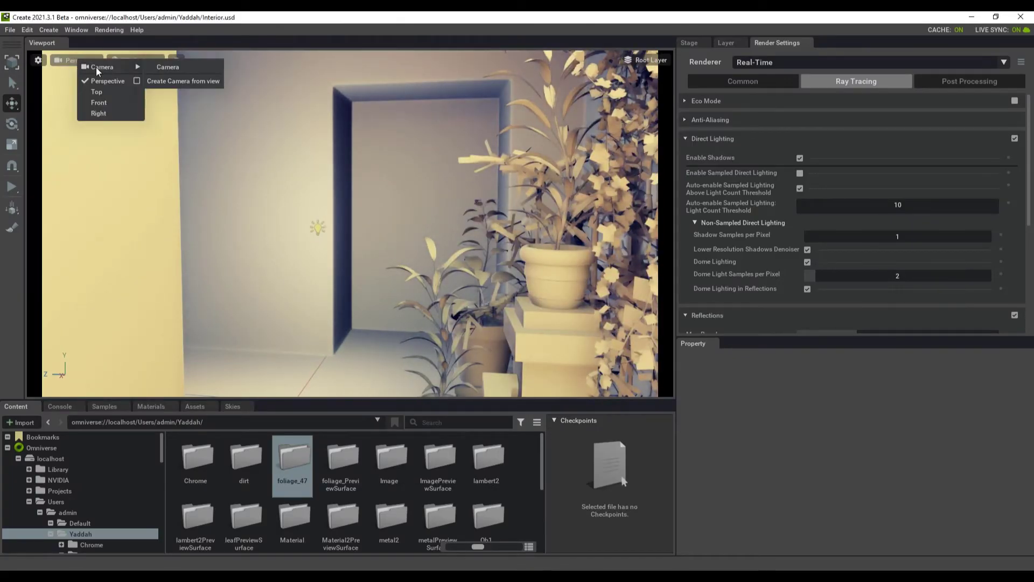
{"action": "left_click", "coordinate": [178, 67]}
{"action": "left_click_drag", "start_coordinate": [263, 224], "coordinate": [332, 253], "text": "alt"}
{"action": "middle_click_drag", "start_coordinate": [332, 253], "coordinate": [308, 247]}
{"action": "left_click_drag", "start_coordinate": [308, 247], "coordinate": [341, 251], "text": "alt"}
{"action": "scroll", "coordinate": [341, 251], "scroll_direction": "down", "scroll_amount": 1}
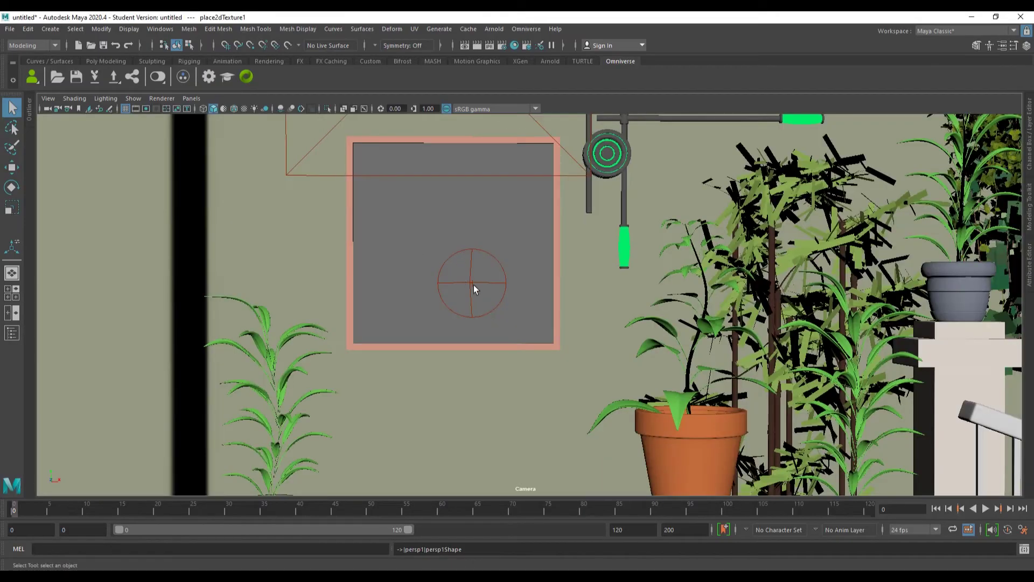
- Switch to Maya and look through the scene's Camera in the viewport
{"action": "right_click_drag", "start_coordinate": [559, 347], "coordinate": [539, 327], "text": "alt"}
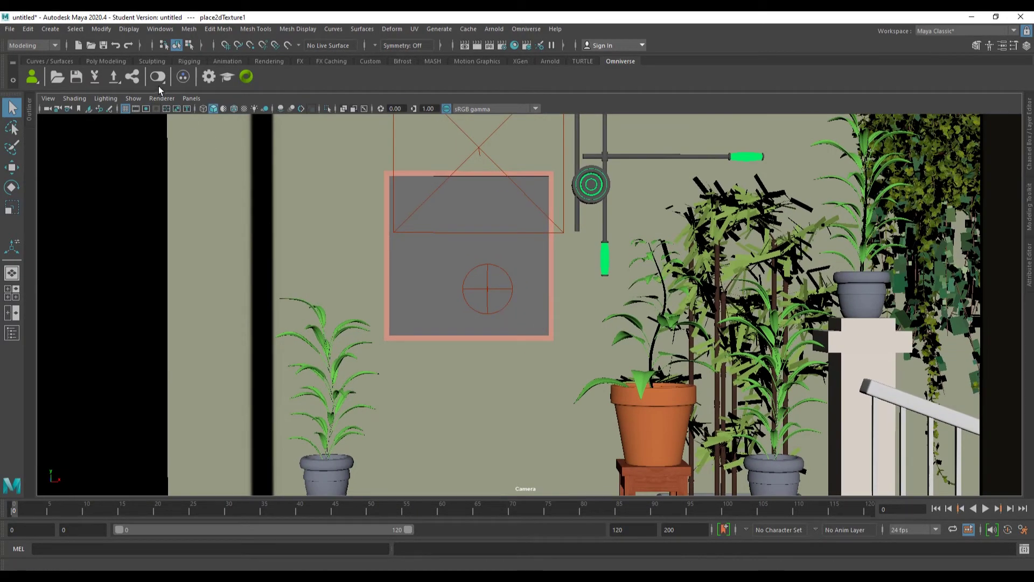
{"action": "left_click", "coordinate": [192, 98]}
{"action": "mouse_move", "coordinate": [254, 108]}
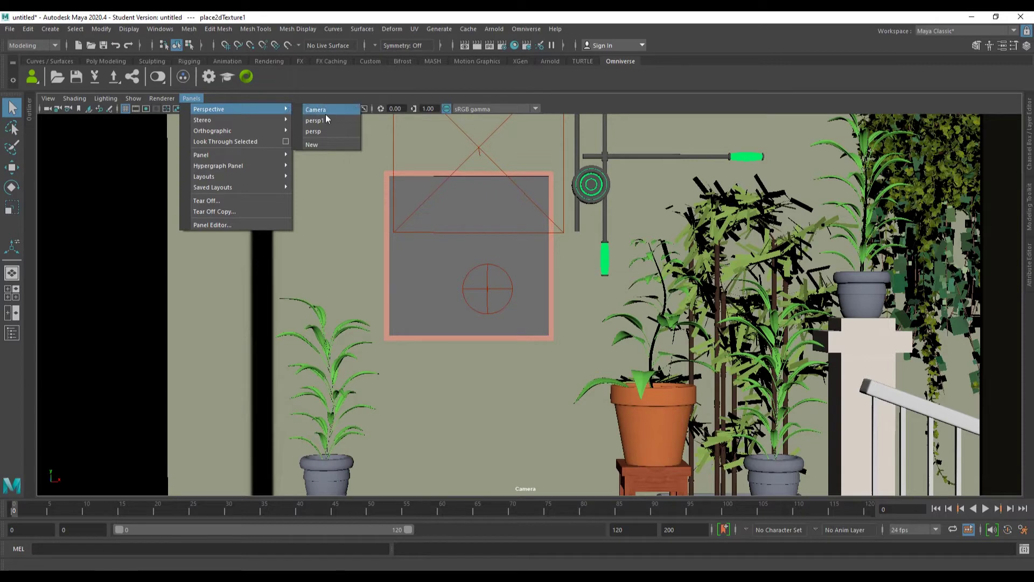
{"action": "left_click", "coordinate": [332, 120]}
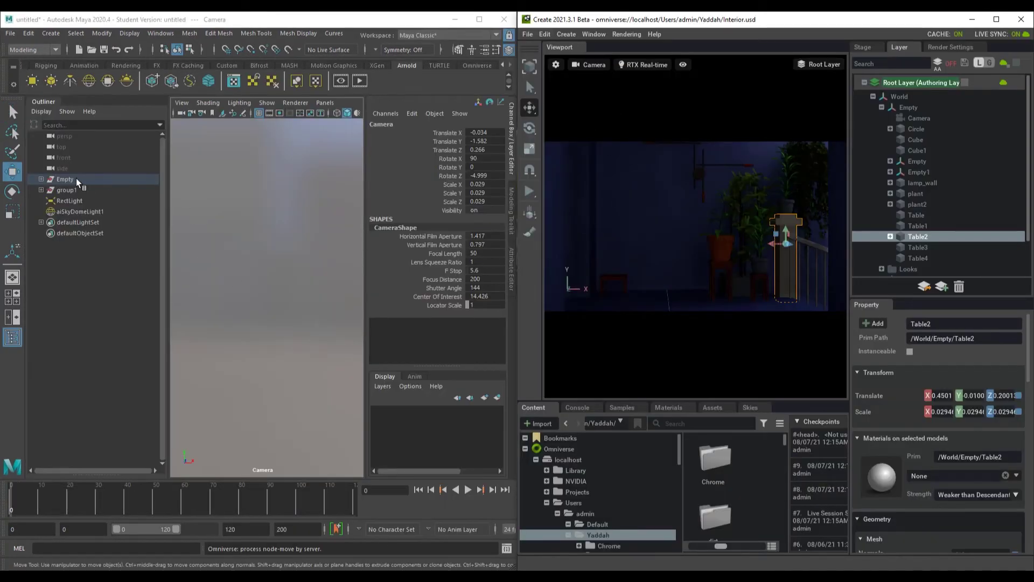
- Select the Camera under Empty in Maya, set its near clip plane to 0.1 and increase its far clip plane
{"action": "left_click", "coordinate": [41, 179]}
{"action": "left_click", "coordinate": [68, 190]}
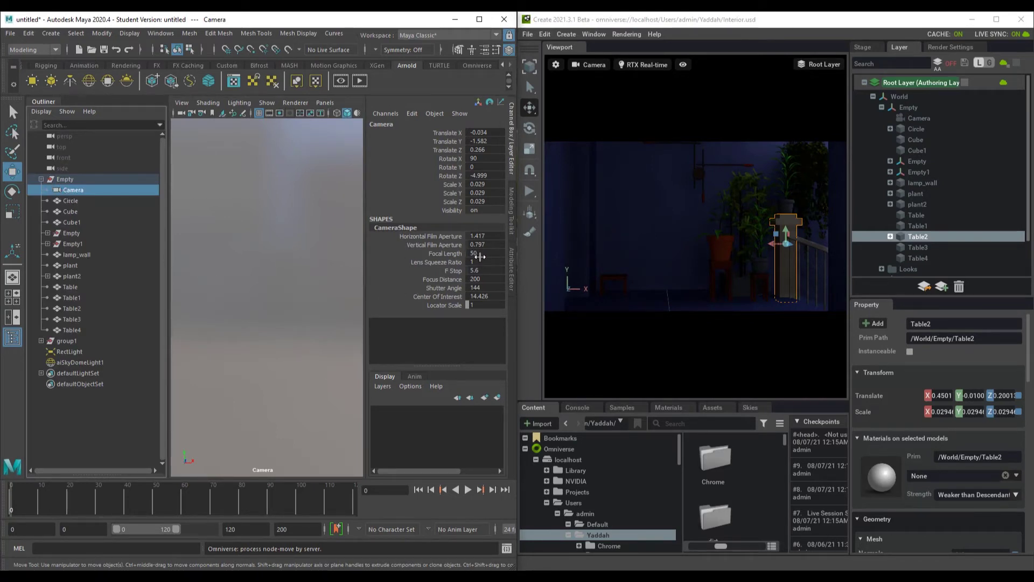
{"action": "left_click", "coordinate": [512, 258]}
{"action": "left_click", "coordinate": [43, 102]}
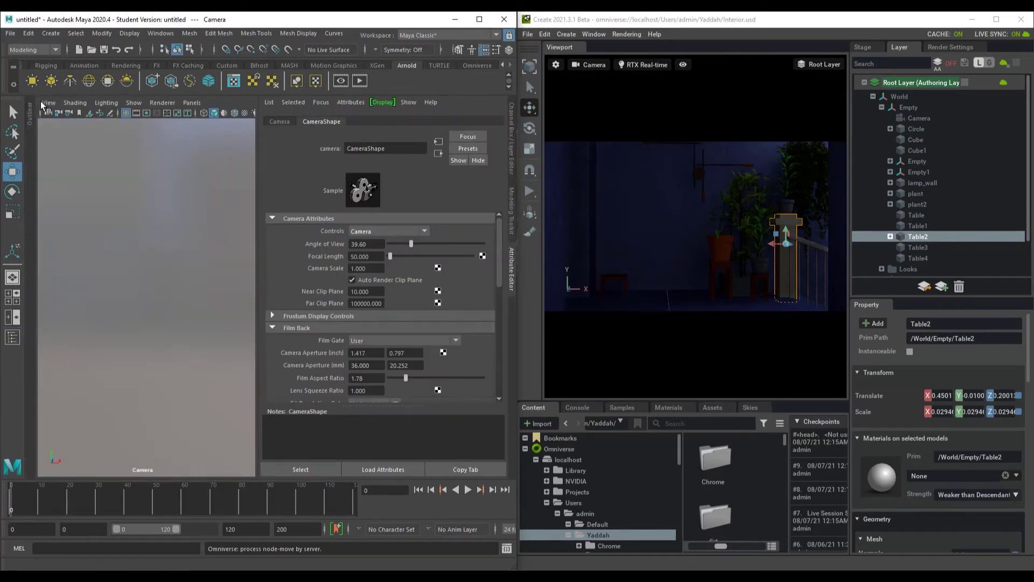
{"action": "left_click_drag", "start_coordinate": [379, 293], "coordinate": [339, 291]}
{"action": "type", "text": "0.1"}
{"action": "key", "text": "Return"}
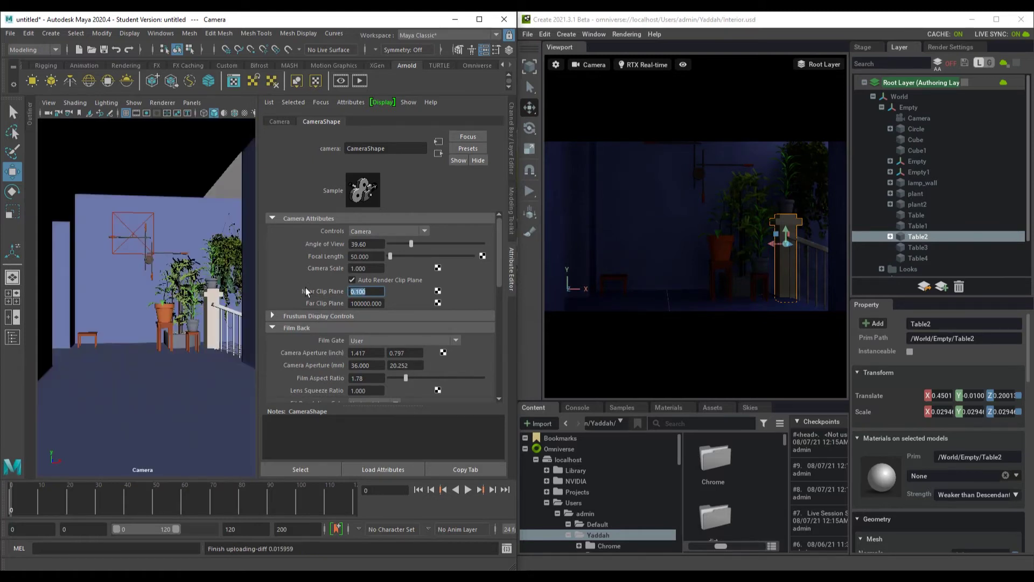
{"action": "left_click", "coordinate": [356, 304]}
{"action": "double_click", "coordinate": [363, 306]}
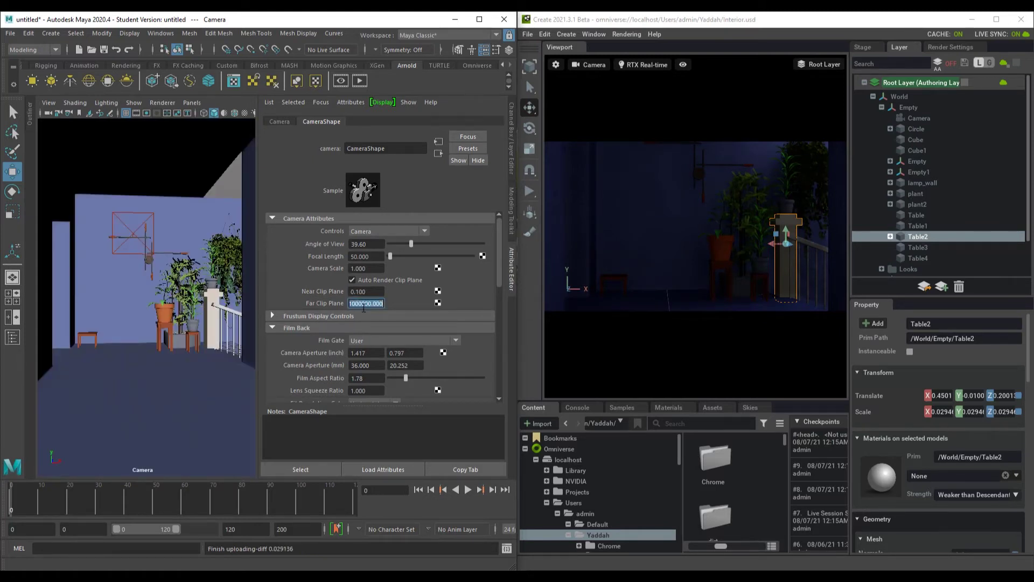
{"action": "left_click", "coordinate": [512, 265]}
- Duplicate the potted plant on the small stool in Maya and move the copy along X to about -2.39, near the low table
{"action": "middle_click_drag", "start_coordinate": [340, 327], "coordinate": [363, 346], "text": "alt"}
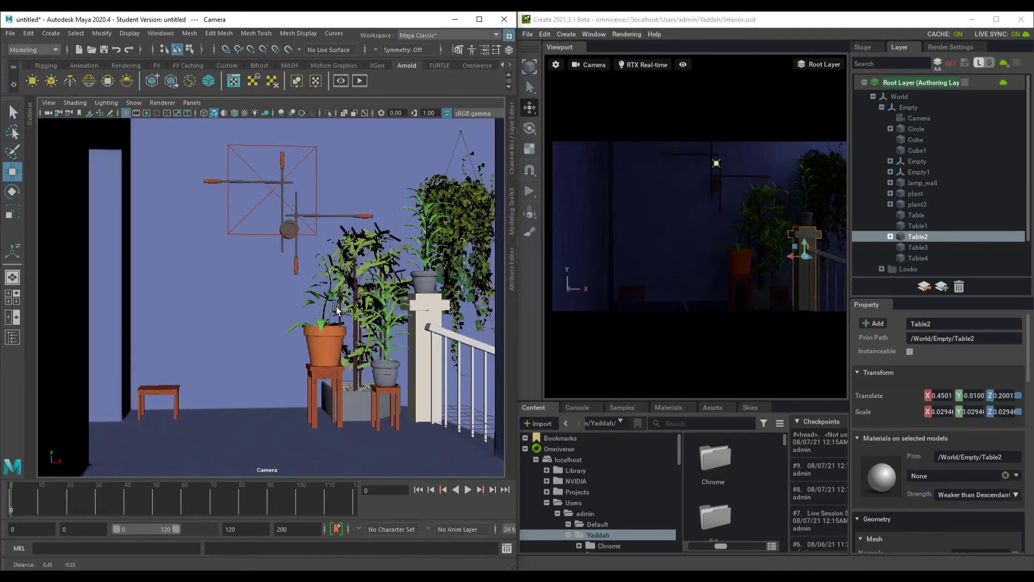
{"action": "scroll", "coordinate": [336, 306], "scroll_direction": "up", "scroll_amount": 3}
{"action": "left_click", "coordinate": [419, 393]}
{"action": "key", "text": "r"}
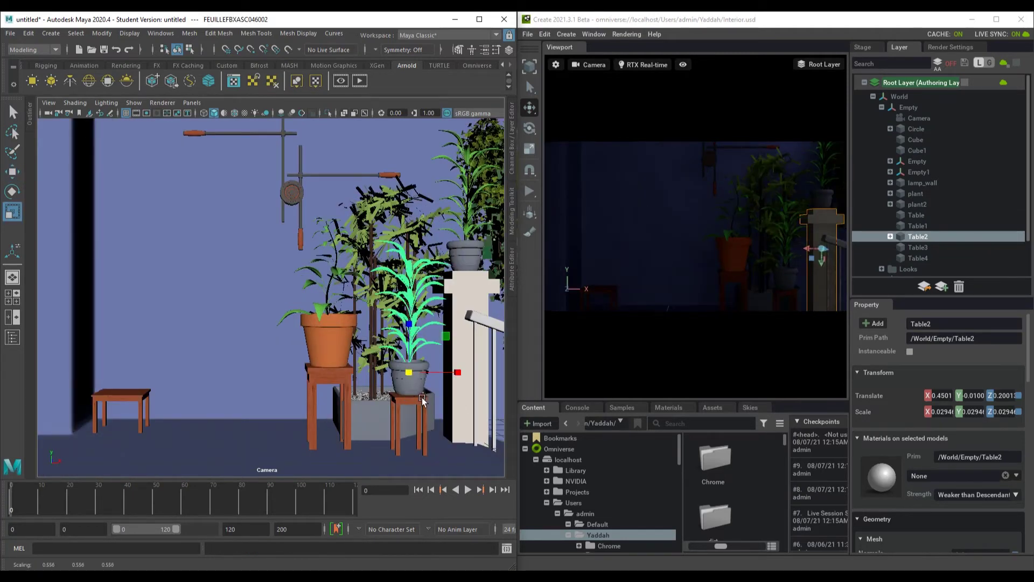
{"action": "left_click", "coordinate": [418, 389], "text": "shift"}
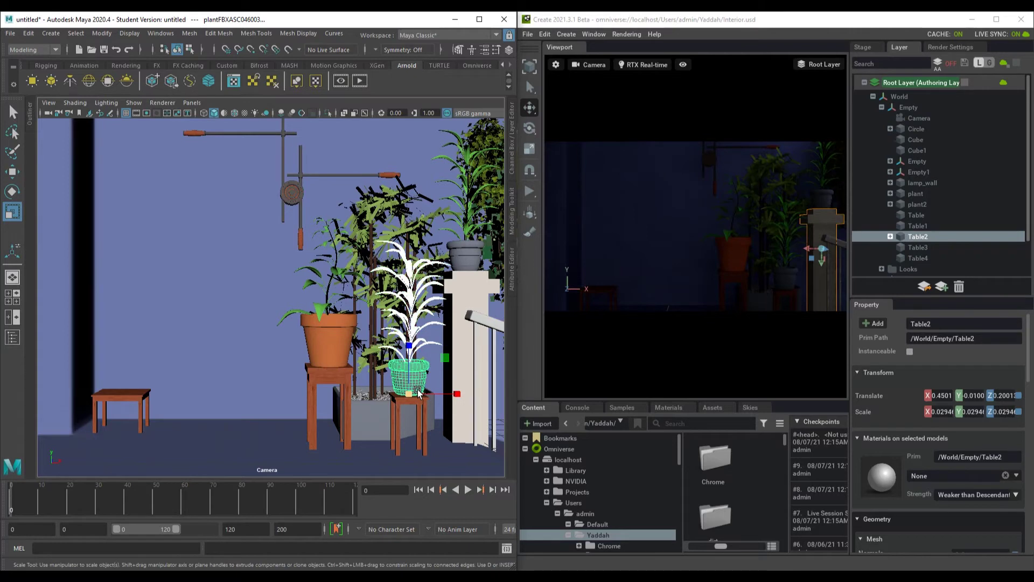
{"action": "key", "text": "ctrl+d"}
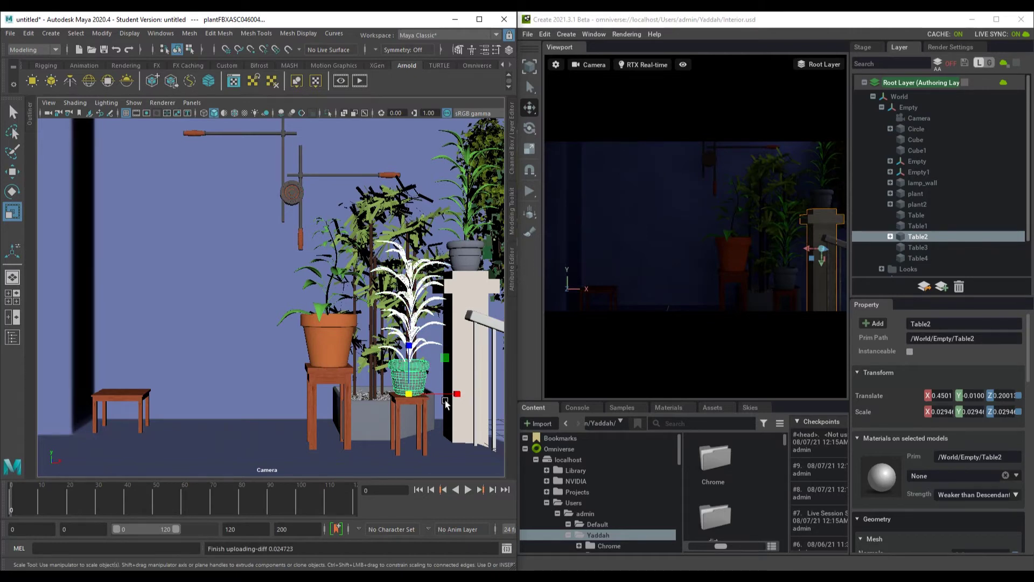
{"action": "key", "text": "w"}
{"action": "left_click_drag", "start_coordinate": [447, 395], "coordinate": [182, 395]}
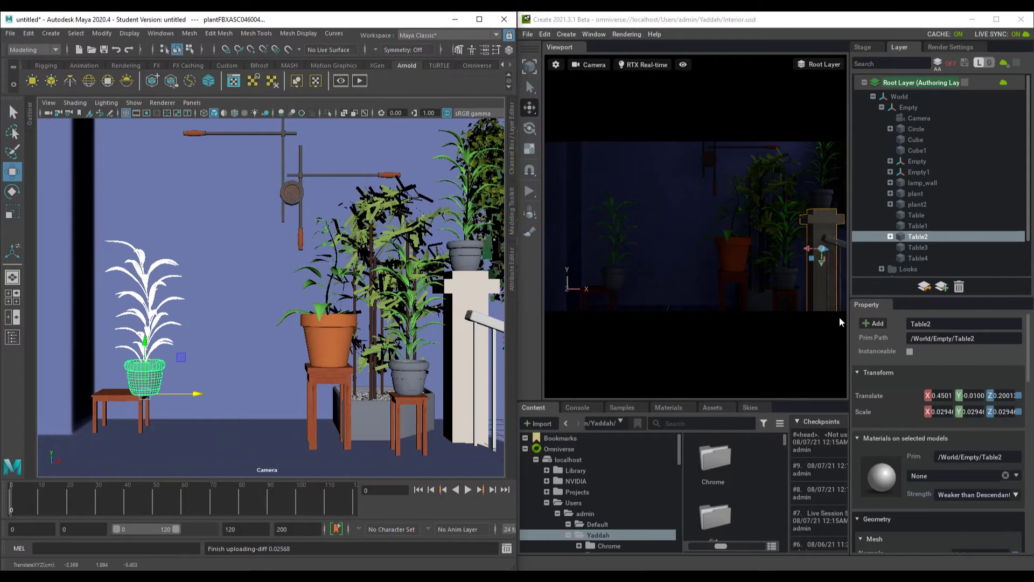
- Switch the Maya view to the persp camera and move the copied plant back along Z to about -8.56
{"action": "left_click", "coordinate": [164, 102]}
{"action": "mouse_move", "coordinate": [192, 102]}
{"action": "mouse_move", "coordinate": [266, 114]}
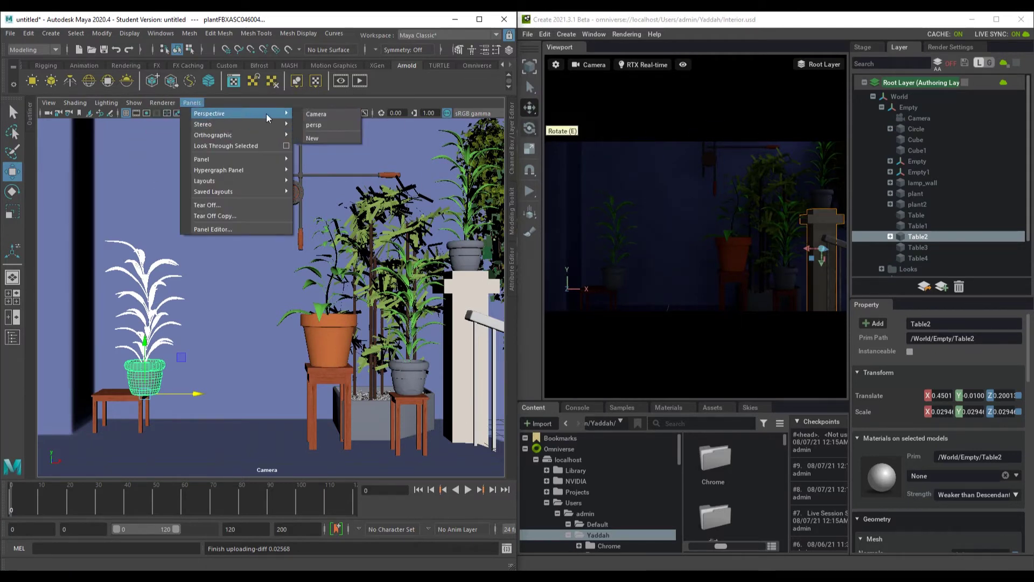
{"action": "left_click", "coordinate": [333, 125]}
{"action": "left_click_drag", "start_coordinate": [234, 284], "coordinate": [446, 268], "text": "alt"}
{"action": "right_click_drag", "start_coordinate": [446, 268], "coordinate": [311, 302], "text": "alt"}
{"action": "left_click_drag", "start_coordinate": [312, 303], "coordinate": [379, 346], "text": "alt"}
{"action": "left_click_drag", "start_coordinate": [318, 362], "coordinate": [393, 347], "text": "alt"}
{"action": "middle_click_drag", "start_coordinate": [235, 285], "coordinate": [291, 300], "text": "alt"}
{"action": "left_click_drag", "start_coordinate": [258, 296], "coordinate": [276, 308]}
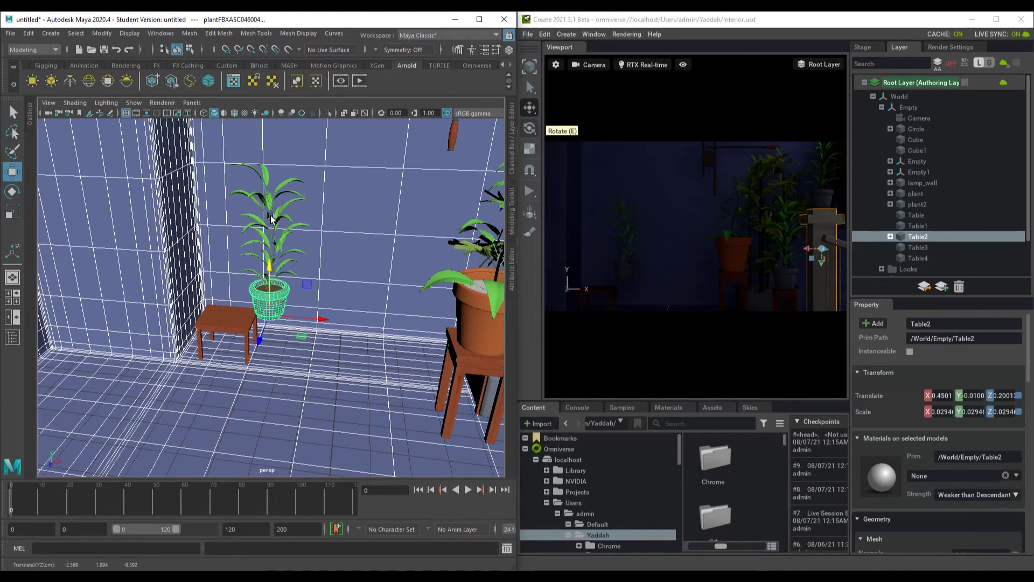
- Shift the copied plant with its pot along X over the low table and lower it to about Y 1.49 onto the tabletop
{"action": "left_click", "coordinate": [274, 217]}
{"action": "left_click", "coordinate": [270, 314], "text": "shift"}
{"action": "left_click_drag", "start_coordinate": [317, 315], "coordinate": [280, 286]}
{"action": "middle_click_drag", "start_coordinate": [275, 372], "coordinate": [293, 328], "text": "alt"}
{"action": "right_click_drag", "start_coordinate": [264, 366], "coordinate": [299, 376], "text": "alt"}
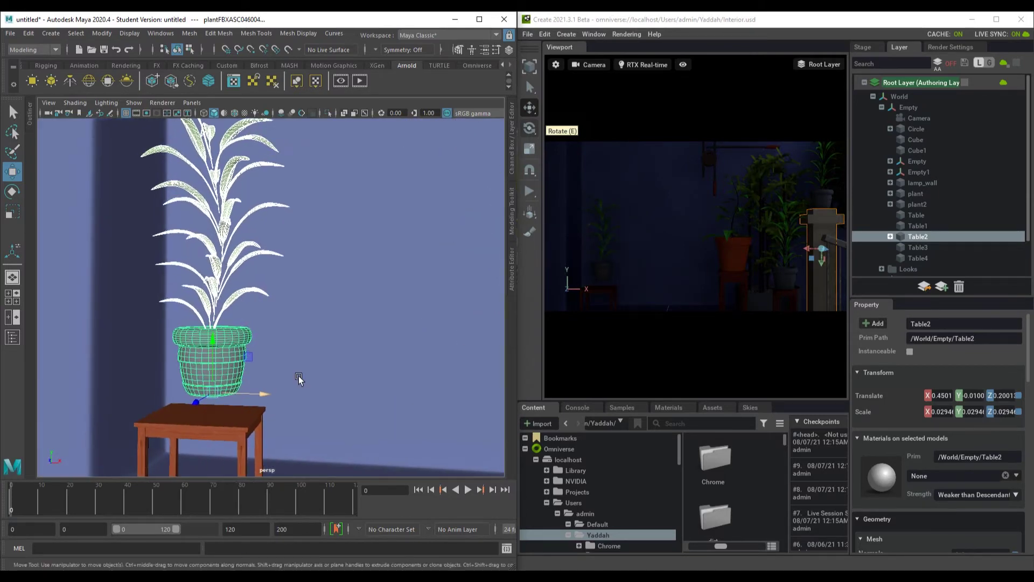
{"action": "middle_click_drag", "start_coordinate": [299, 379], "coordinate": [324, 345], "text": "alt"}
{"action": "left_click_drag", "start_coordinate": [242, 303], "coordinate": [242, 328]}
{"action": "left_click_drag", "start_coordinate": [292, 383], "coordinate": [288, 382]}
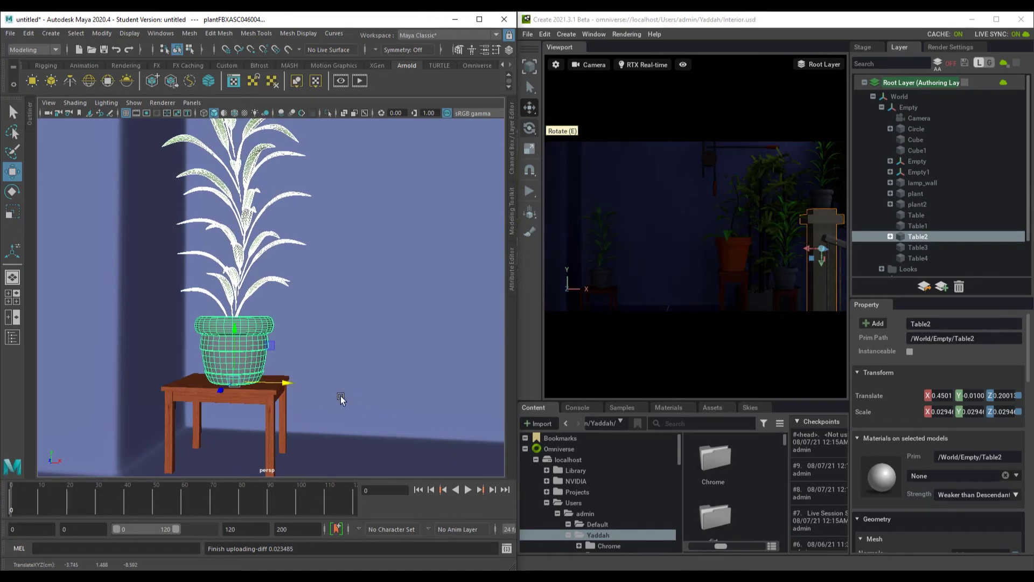
{"action": "middle_click_drag", "start_coordinate": [371, 397], "coordinate": [300, 411], "text": "alt"}
{"action": "right_click_drag", "start_coordinate": [301, 411], "coordinate": [155, 310], "text": "alt"}
{"action": "middle_click_drag", "start_coordinate": [199, 325], "coordinate": [211, 362], "text": "alt"}
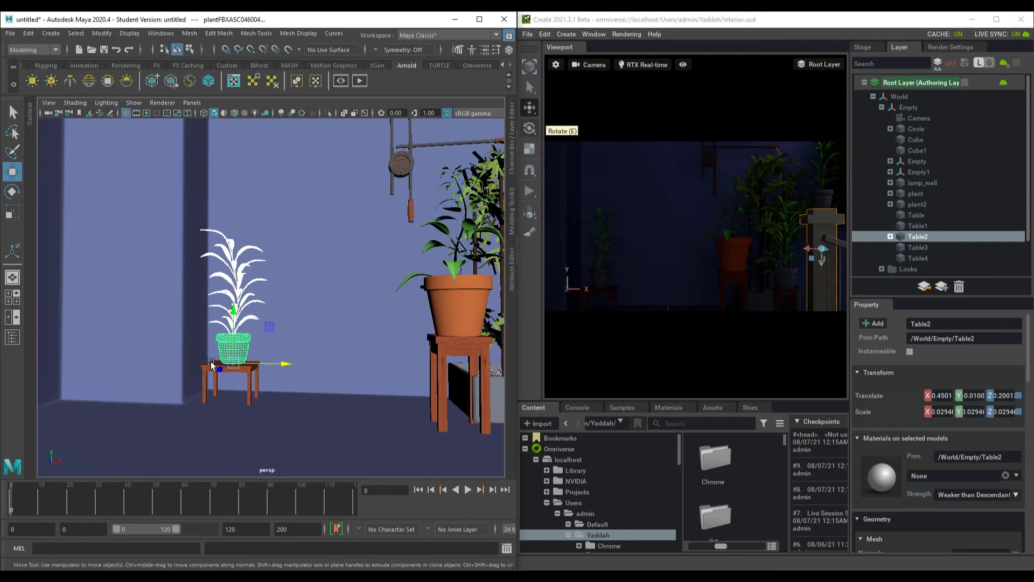
- Create a Sphere Light in Omniverse Create and raise the synced light in Maya to about Y 4.39
{"action": "left_click", "coordinate": [563, 35]}
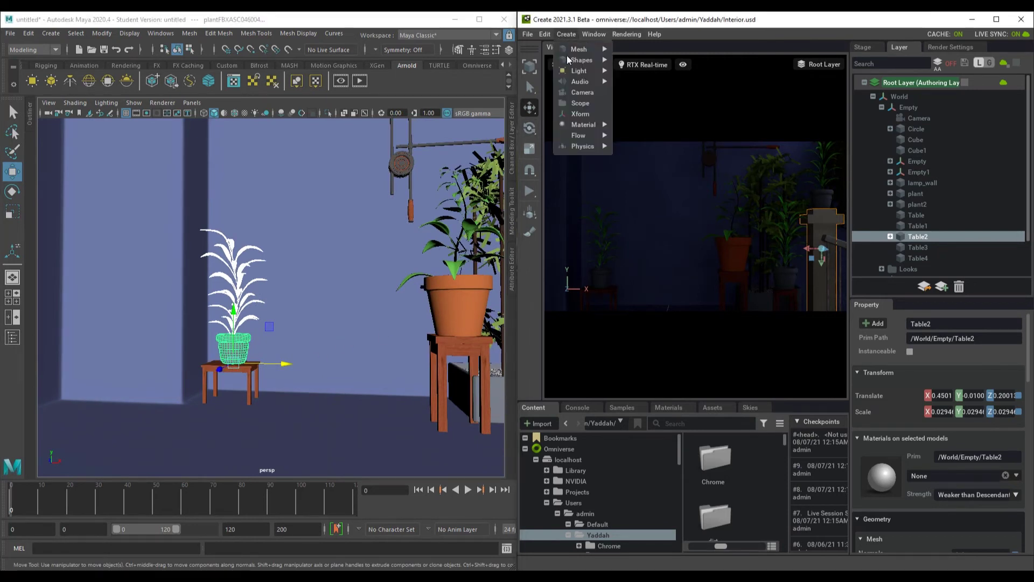
{"action": "mouse_move", "coordinate": [576, 75]}
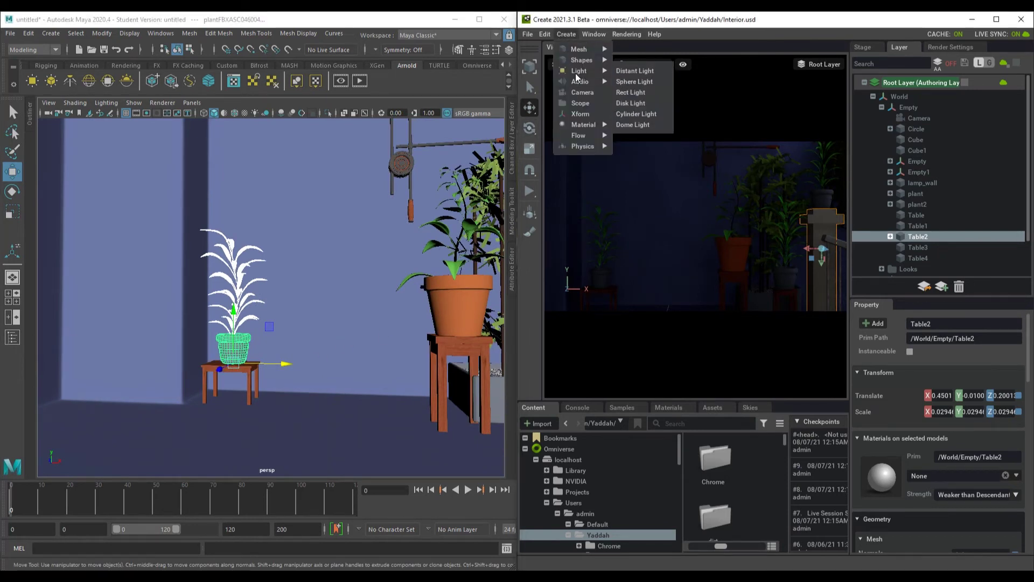
{"action": "left_click", "coordinate": [633, 82]}
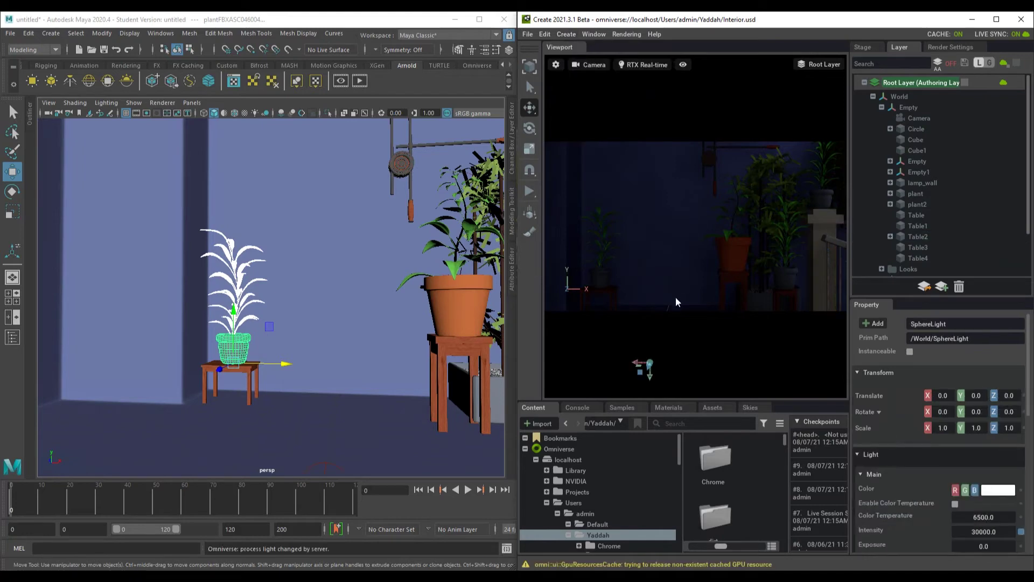
{"action": "right_click_drag", "start_coordinate": [322, 288], "coordinate": [267, 336], "text": "alt"}
{"action": "left_click", "coordinate": [299, 389]}
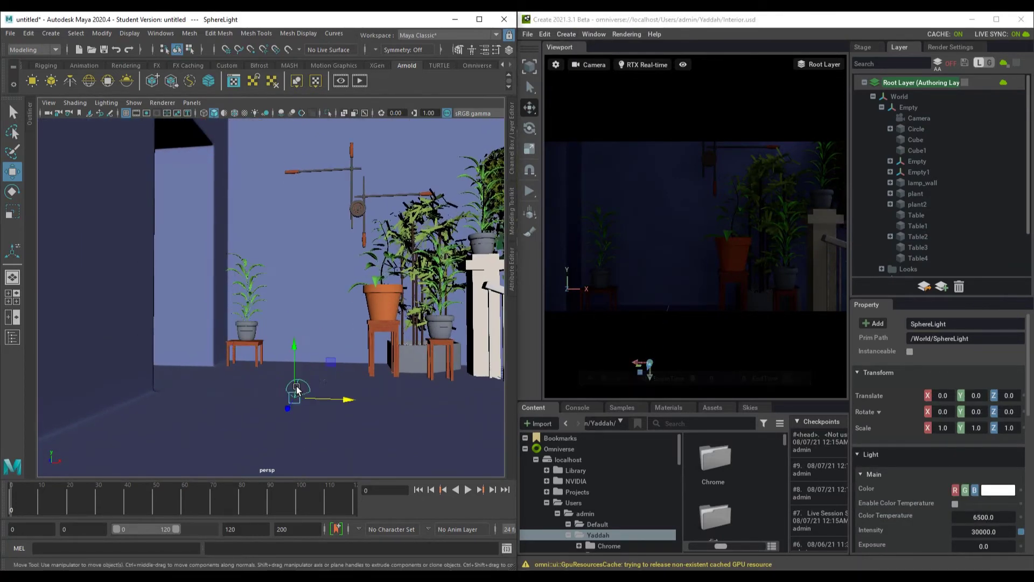
{"action": "left_click_drag", "start_coordinate": [294, 350], "coordinate": [308, 238]}
- Set the sphere light's radius to 0.8 in Omniverse Create and move the light along Z in Maya
{"action": "scroll", "coordinate": [909, 479], "scroll_direction": "down", "scroll_amount": 3}
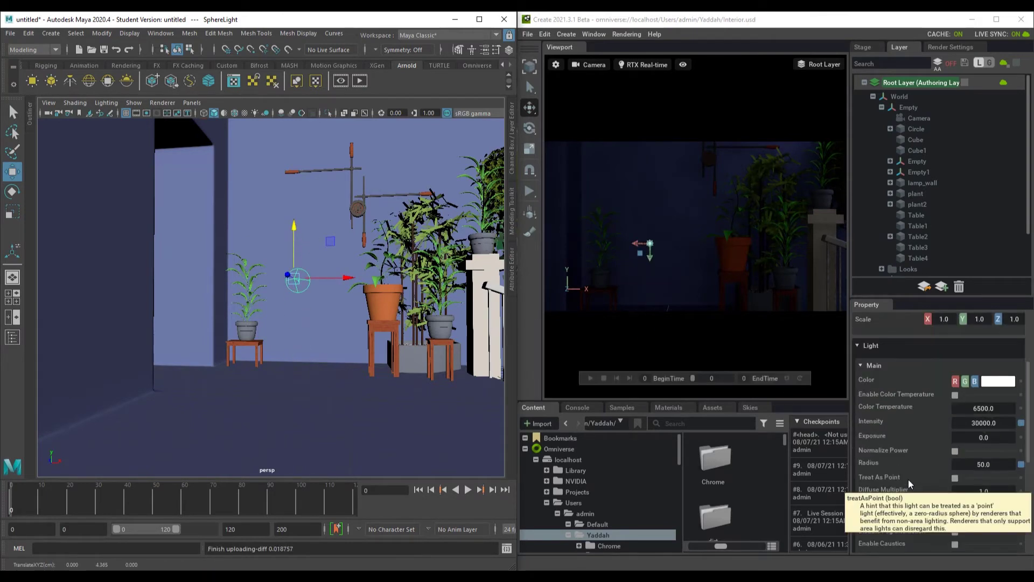
{"action": "left_click", "coordinate": [984, 439]}
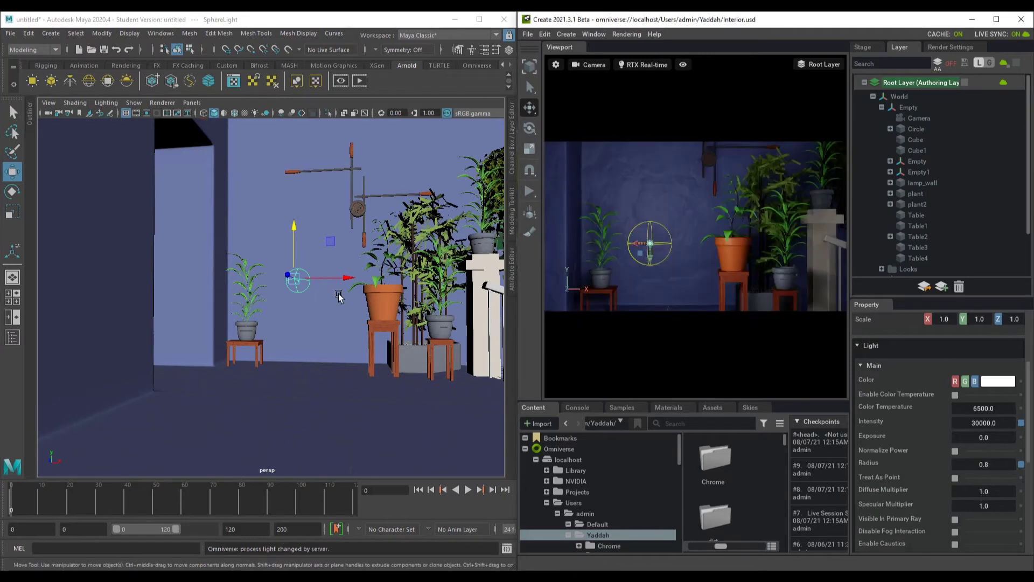
{"action": "left_click_drag", "start_coordinate": [354, 305], "coordinate": [251, 319], "text": "alt"}
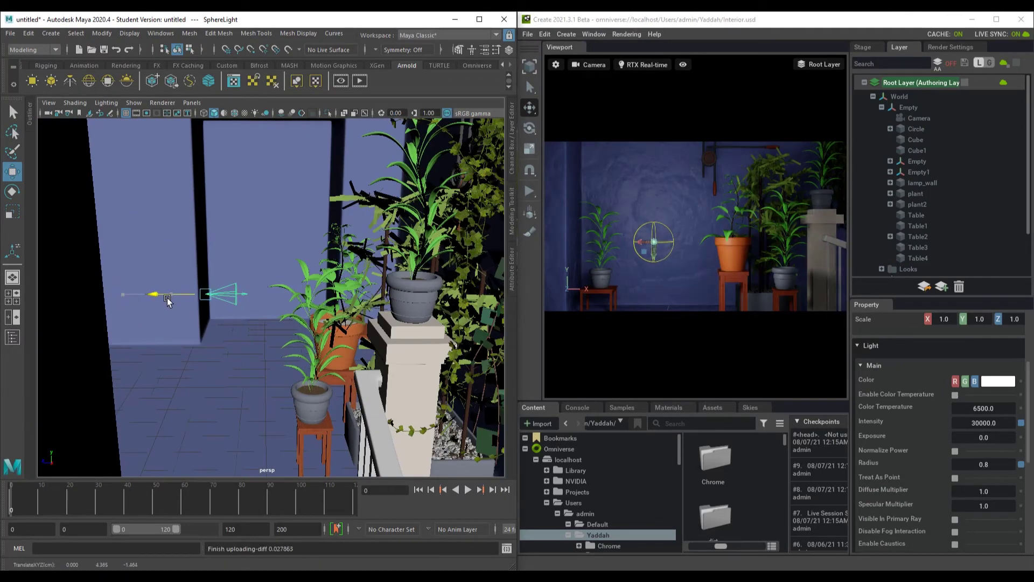
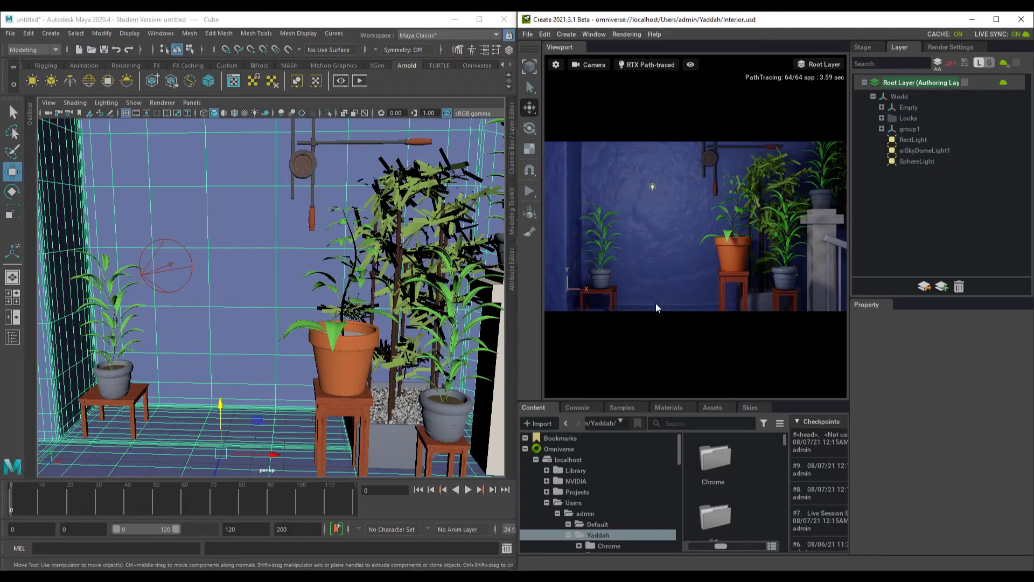
- Graph the selected room walls' material network in Hypershade and select the Wall shader node
{"action": "right_click_drag", "start_coordinate": [330, 314], "coordinate": [240, 315], "text": "alt"}
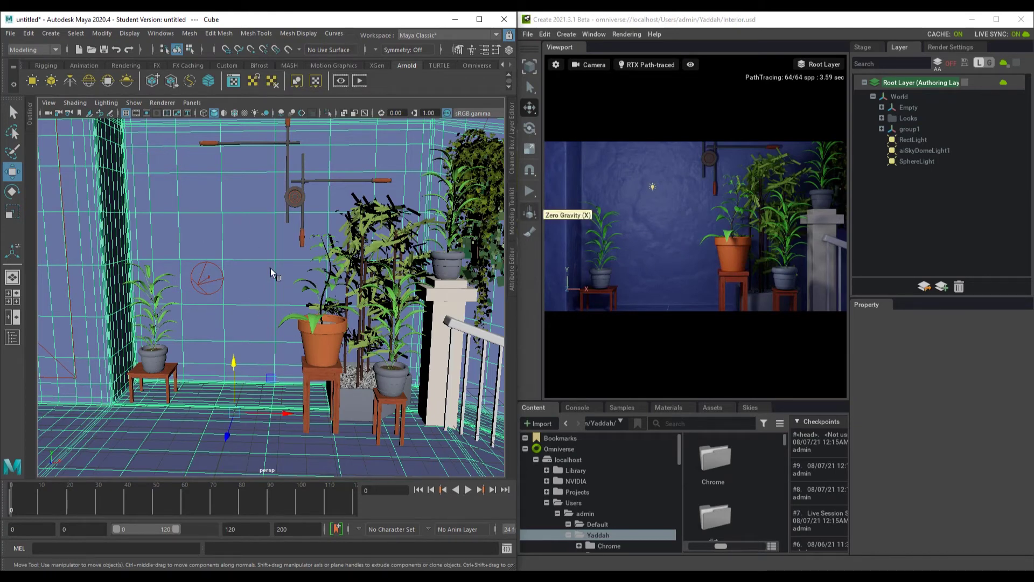
{"action": "left_click", "coordinate": [161, 33]}
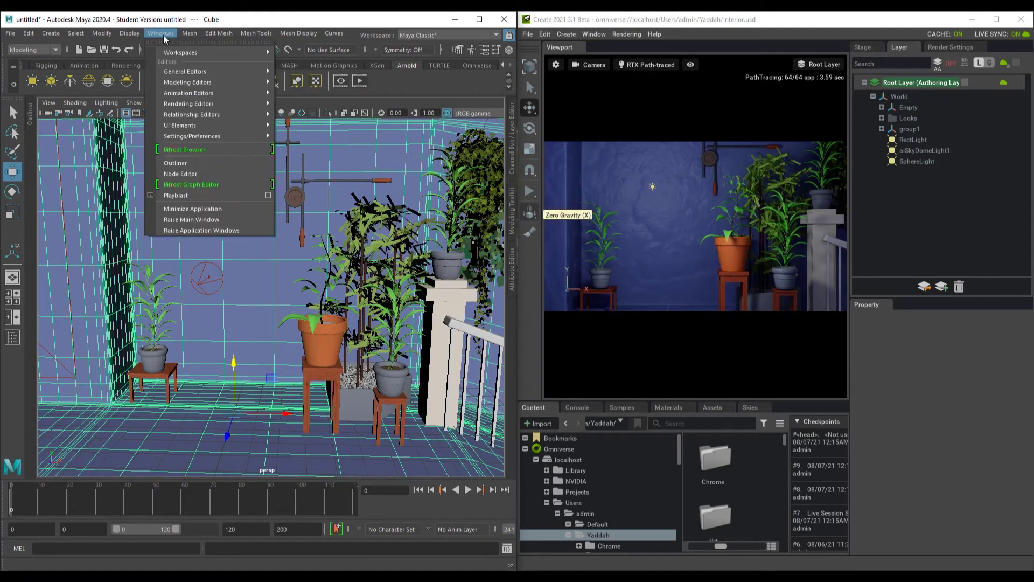
{"action": "mouse_move", "coordinate": [195, 105]}
{"action": "left_click", "coordinate": [303, 125]}
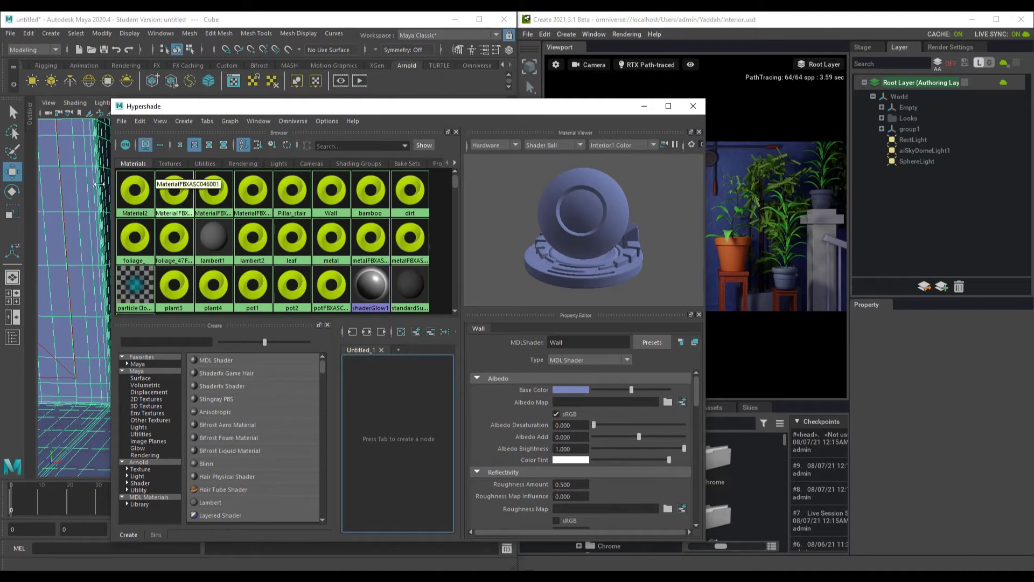
{"action": "left_click", "coordinate": [368, 332]}
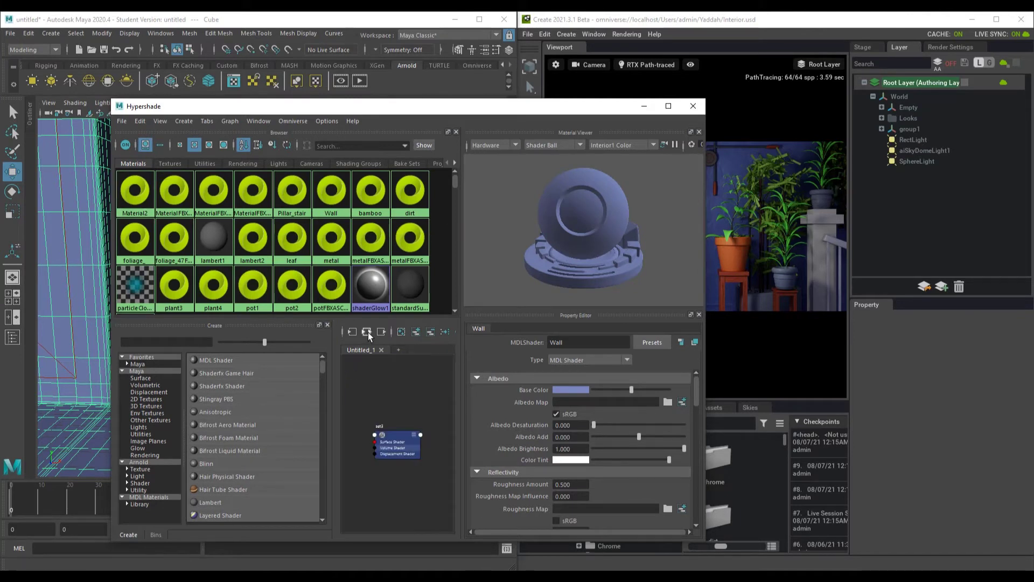
{"action": "left_click", "coordinate": [396, 437]}
{"action": "left_click_drag", "start_coordinate": [500, 111], "coordinate": [392, 58]}
{"action": "scroll", "coordinate": [299, 423], "scroll_direction": "up", "scroll_amount": 5}
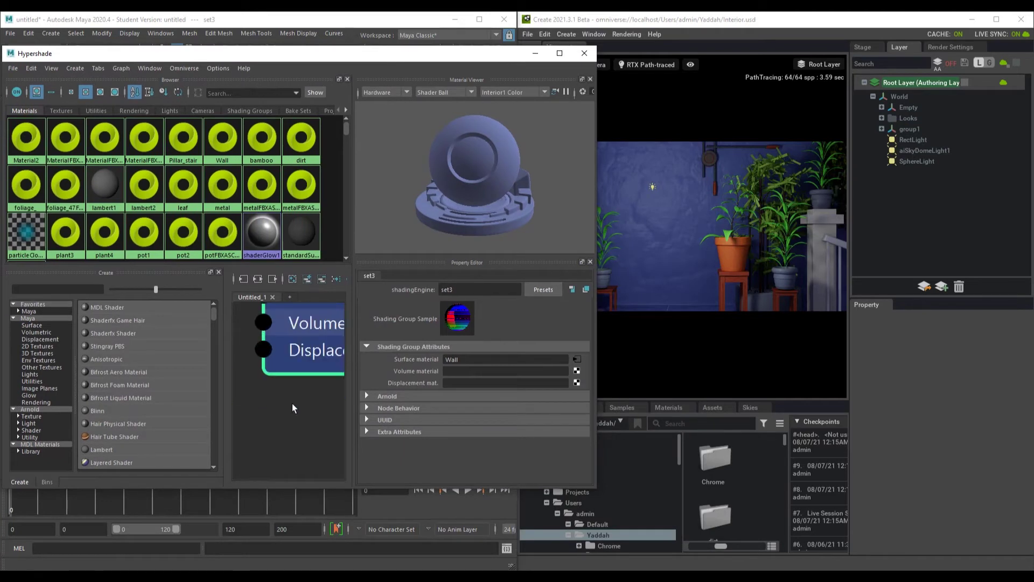
{"action": "scroll", "coordinate": [292, 408], "scroll_direction": "down", "scroll_amount": 5}
{"action": "left_click", "coordinate": [266, 380]}
- Change the Wall material's base color to green, then settle on a muted olive-grey tone
{"action": "scroll", "coordinate": [404, 393], "scroll_direction": "down", "scroll_amount": 3}
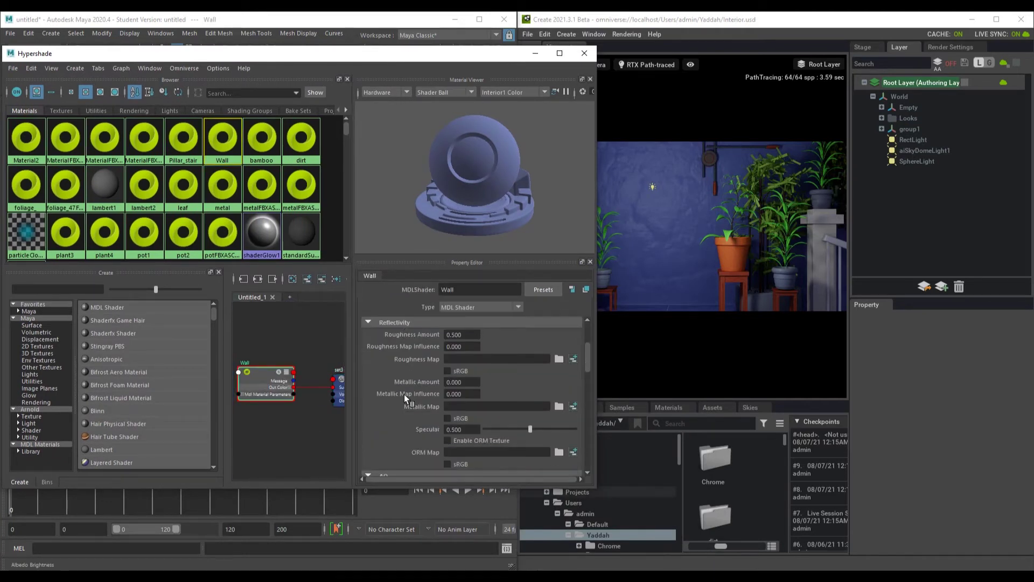
{"action": "scroll", "coordinate": [422, 403], "scroll_direction": "up", "scroll_amount": 3}
{"action": "left_click_drag", "start_coordinate": [386, 52], "coordinate": [274, 86]}
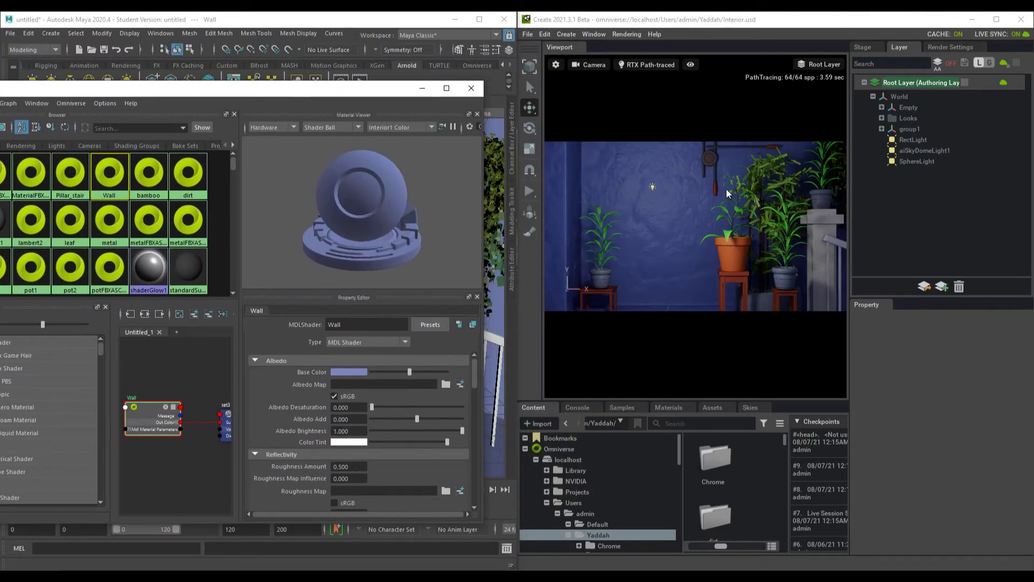
{"action": "left_click", "coordinate": [356, 372]}
{"action": "mouse_move", "coordinate": [425, 401]}
{"action": "left_mouse_down"}
{"action": "mouse_move", "coordinate": [412, 385]}
{"action": "mouse_move", "coordinate": [430, 362]}
{"action": "left_mouse_up"}
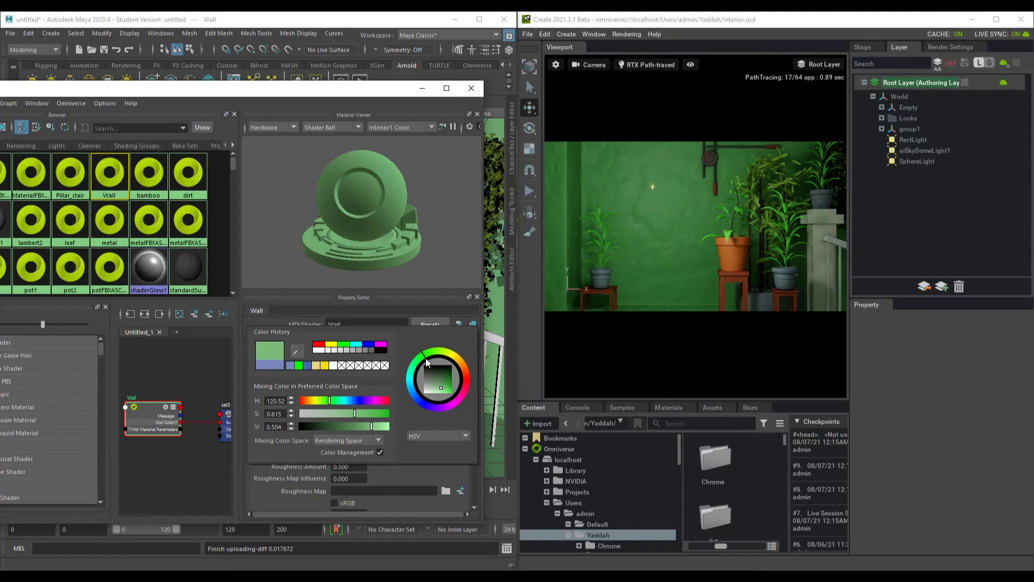
{"action": "mouse_move", "coordinate": [465, 374]}
{"action": "left_mouse_down"}
{"action": "mouse_move", "coordinate": [446, 359]}
{"action": "mouse_move", "coordinate": [432, 385]}
{"action": "left_mouse_up"}
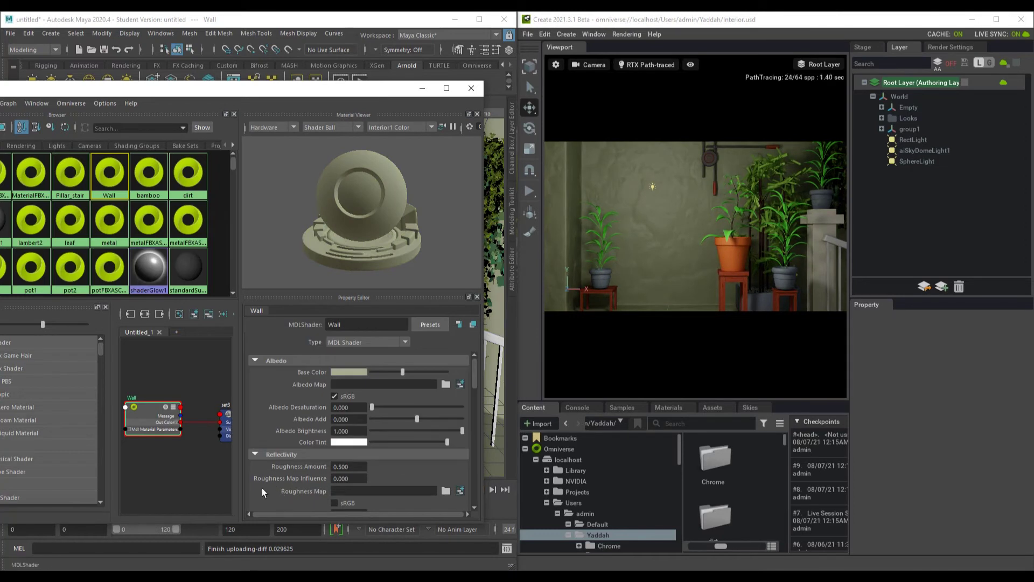
- Set the Wall material's Roughness Amount to 0.7, check its remaining settings and minimize Hypershade
{"action": "scroll", "coordinate": [283, 479], "scroll_direction": "down", "scroll_amount": 2}
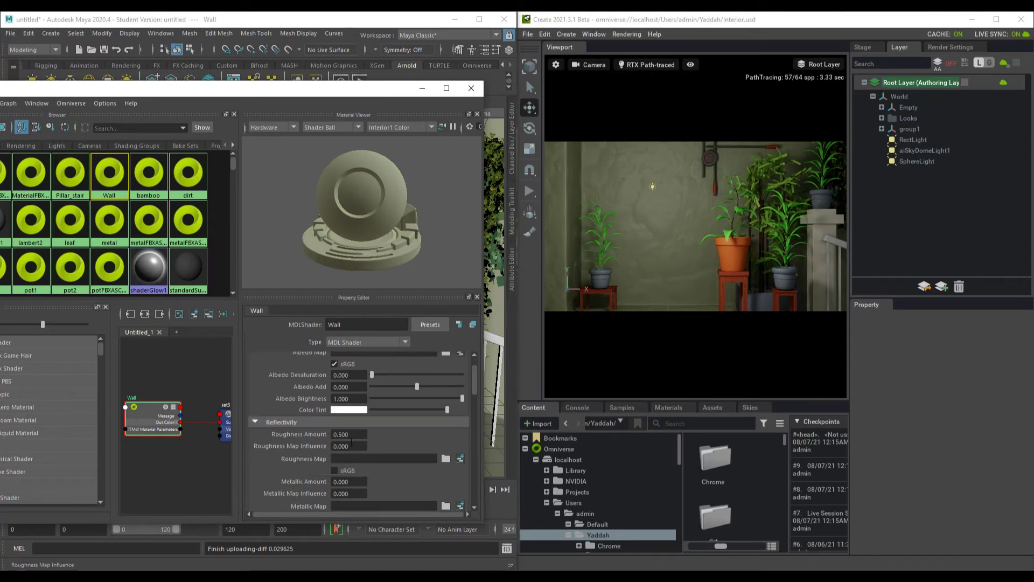
{"action": "left_click", "coordinate": [341, 434]}
{"action": "type", "text": "0.7"}
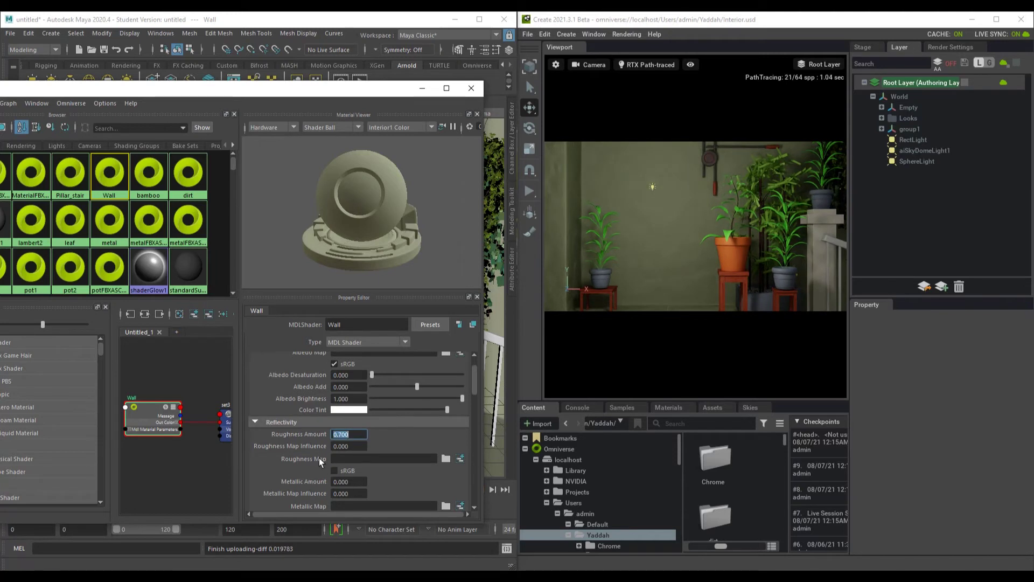
{"action": "scroll", "coordinate": [295, 459], "scroll_direction": "down", "scroll_amount": 4}
{"action": "scroll", "coordinate": [300, 454], "scroll_direction": "down", "scroll_amount": 4}
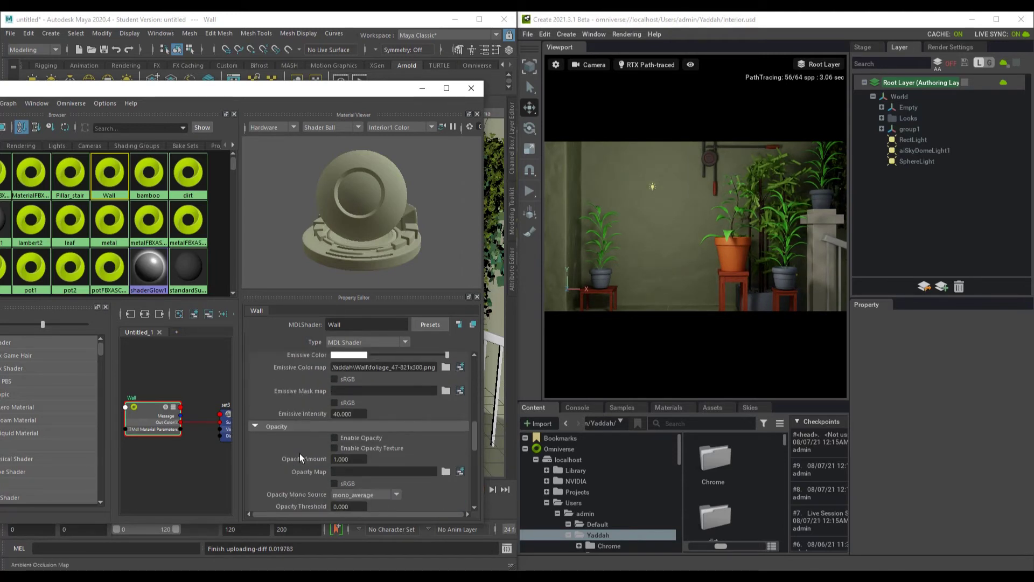
{"action": "scroll", "coordinate": [299, 453], "scroll_direction": "down", "scroll_amount": 4}
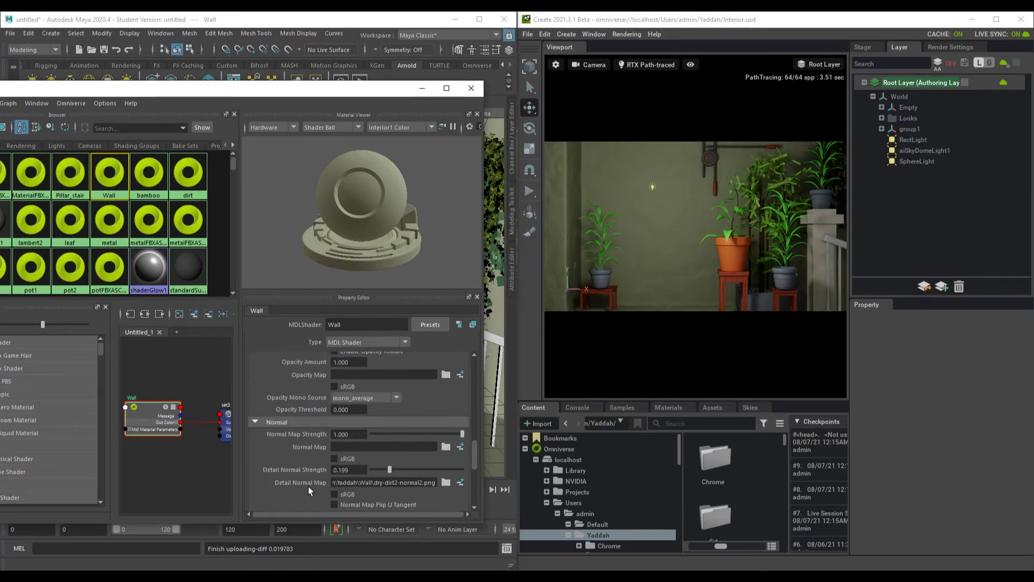
{"action": "scroll", "coordinate": [319, 432], "scroll_direction": "up", "scroll_amount": 5}
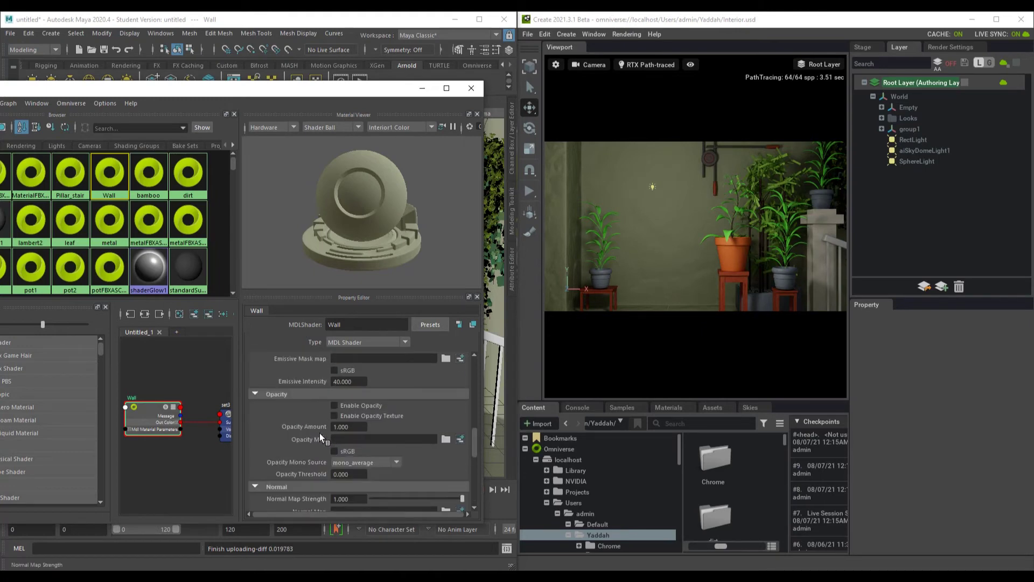
{"action": "left_click", "coordinate": [422, 89]}
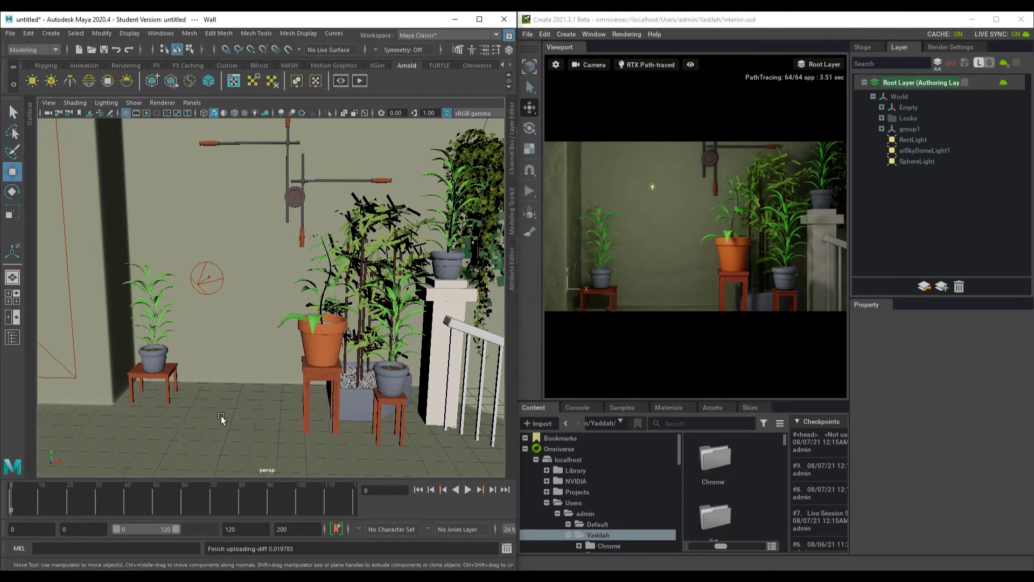
- Create a polygon cube in Maya and flatten it into a square panel against the back wall
{"action": "right_click_drag", "start_coordinate": [218, 406], "coordinate": [216, 405], "text": "shift"}
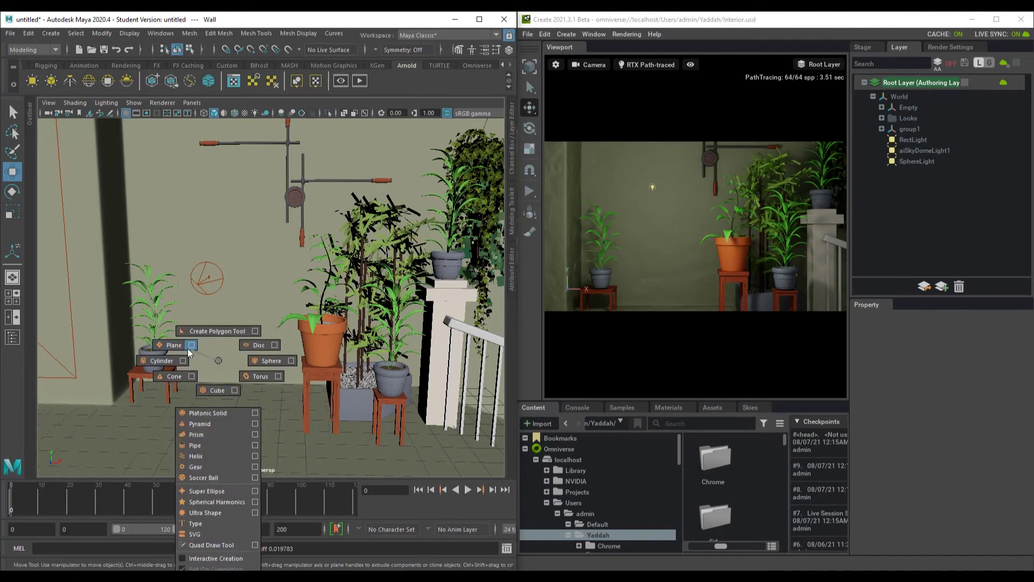
{"action": "left_click", "coordinate": [217, 390]}
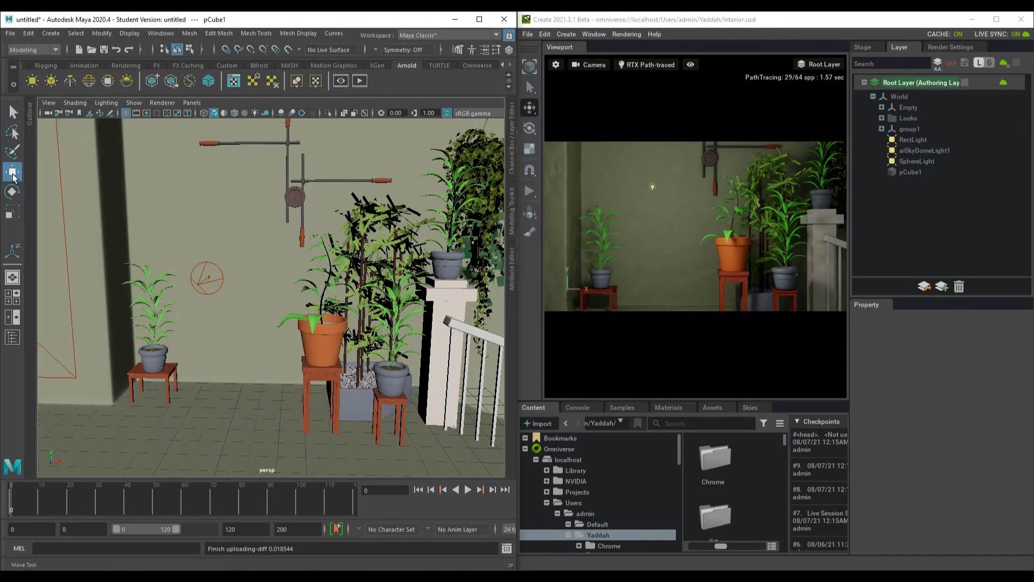
{"action": "key", "text": "f"}
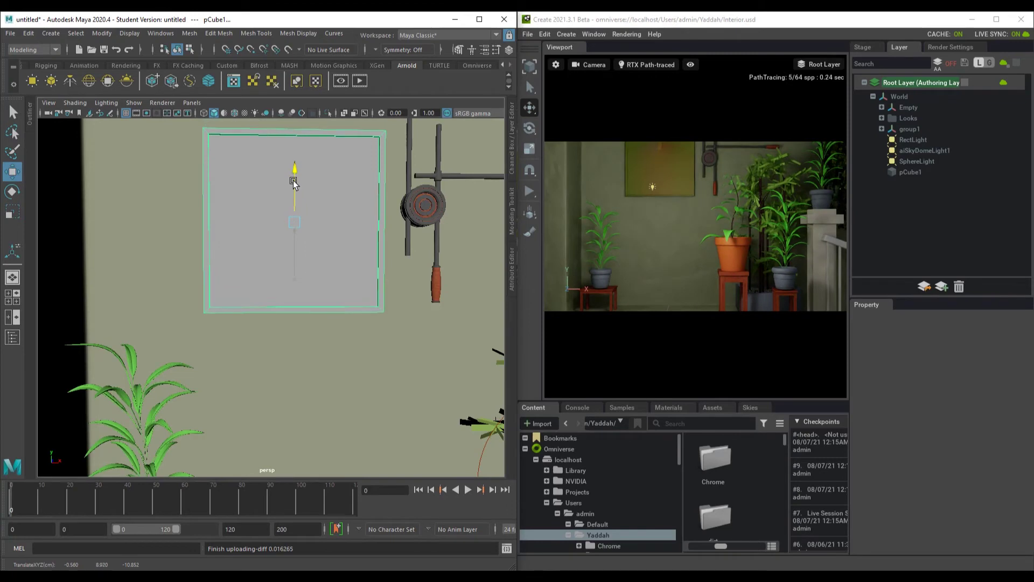
- Lower the square panel on the back wall to about Y 7.42
{"action": "left_click_drag", "start_coordinate": [294, 181], "coordinate": [331, 254]}
{"action": "scroll", "coordinate": [307, 274], "scroll_direction": "down", "scroll_amount": 3}
{"action": "middle_click_drag", "start_coordinate": [317, 304], "coordinate": [304, 317], "text": "alt"}
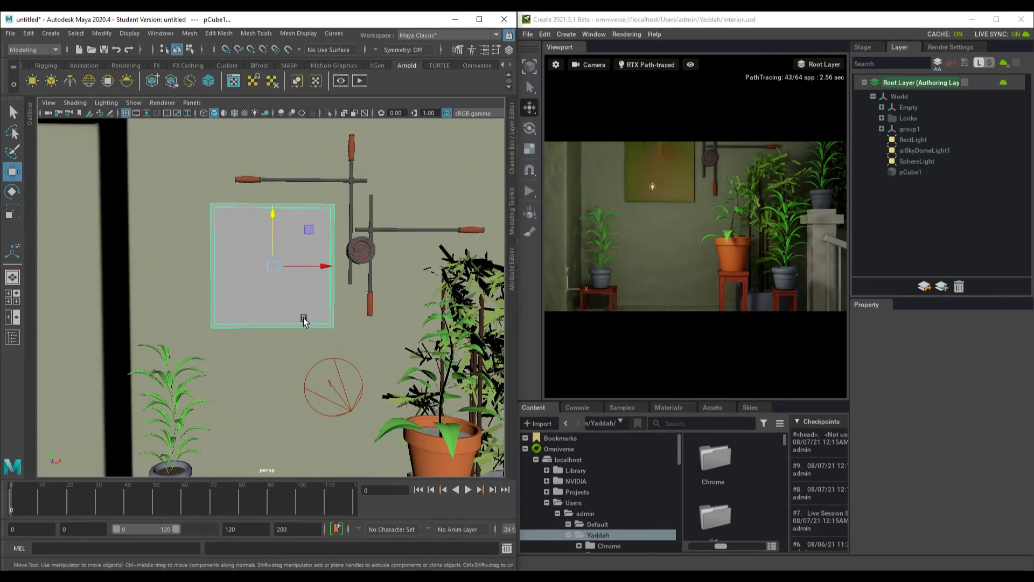
{"action": "left_click_drag", "start_coordinate": [273, 226], "coordinate": [275, 262]}
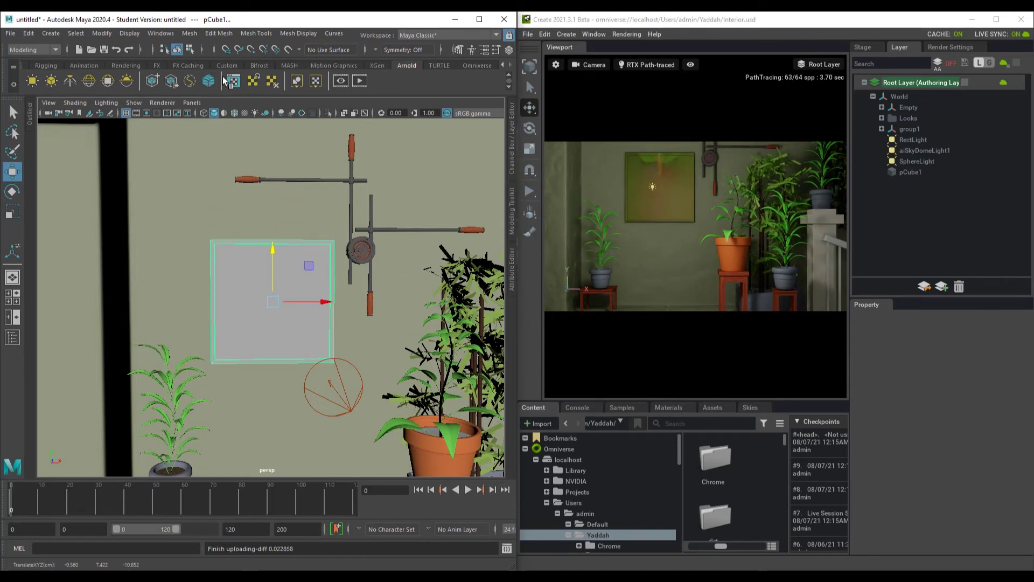
- Create an OmniSurface material from the MDL library in Hypershade and name it Wooden_Frame
{"action": "left_click", "coordinate": [161, 34]}
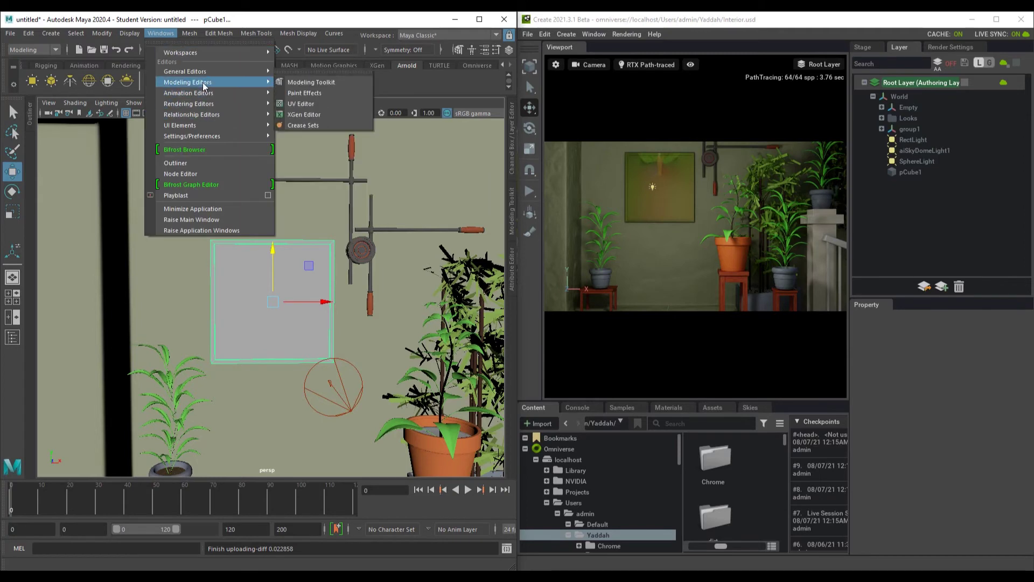
{"action": "mouse_move", "coordinate": [210, 105]}
{"action": "left_click", "coordinate": [333, 139]}
{"action": "scroll", "coordinate": [208, 431], "scroll_direction": "down", "scroll_amount": 6}
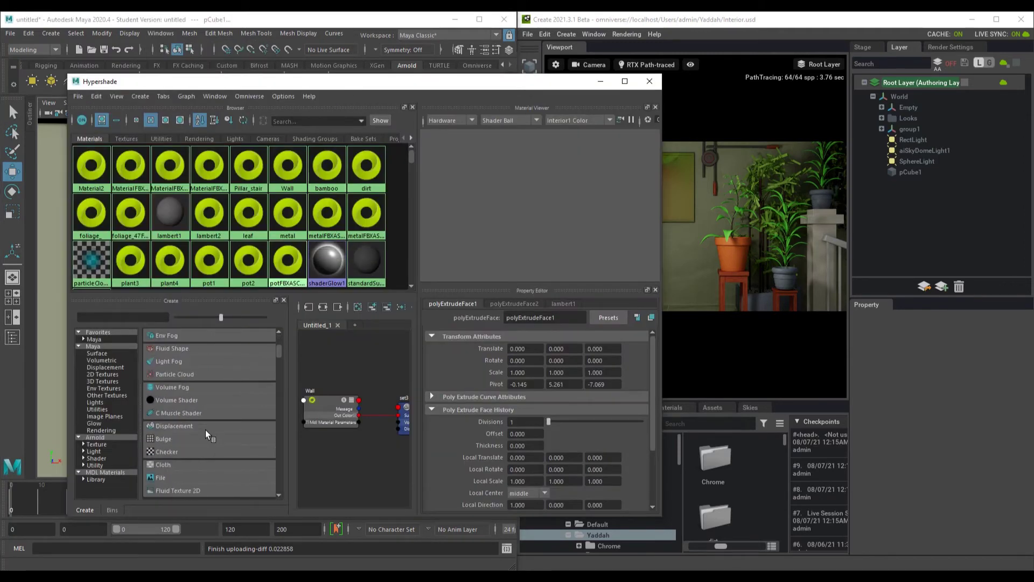
{"action": "left_click", "coordinate": [102, 473]}
{"action": "scroll", "coordinate": [202, 458], "scroll_direction": "up", "scroll_amount": 5}
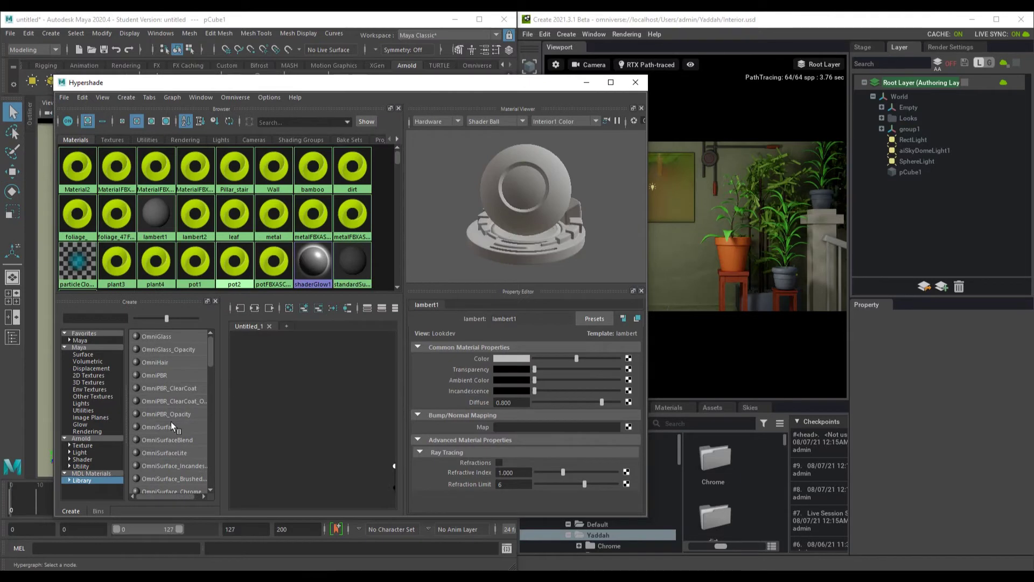
{"action": "left_click", "coordinate": [168, 428]}
{"action": "type", "text": "Wooden"}
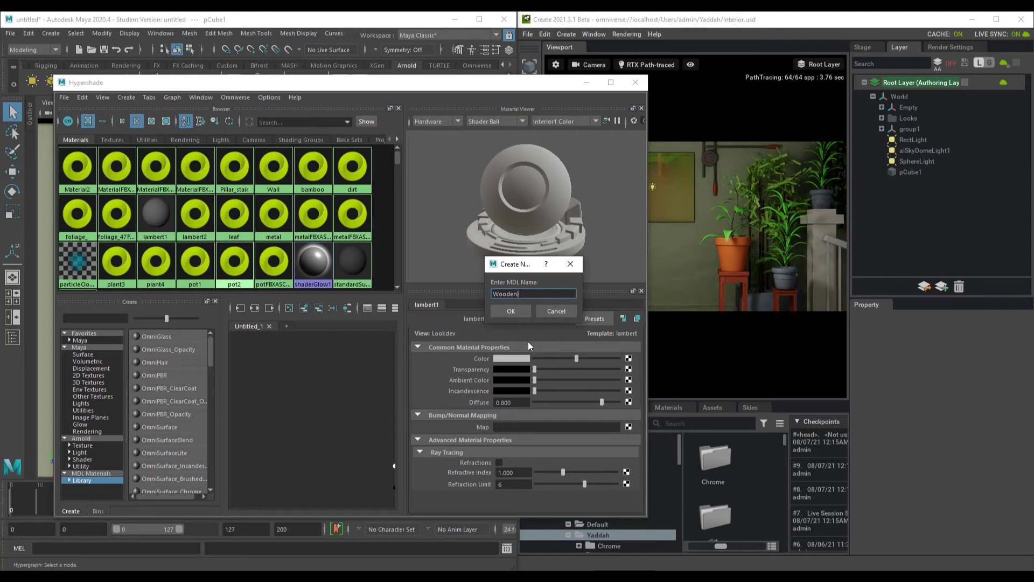
{"action": "type", "text": "_Frame"}
{"action": "key", "text": "Return"}
- Set the Wooden_Frame material's base color to light salmon pink and assign the material to the wall panel
{"action": "left_click", "coordinate": [504, 414]}
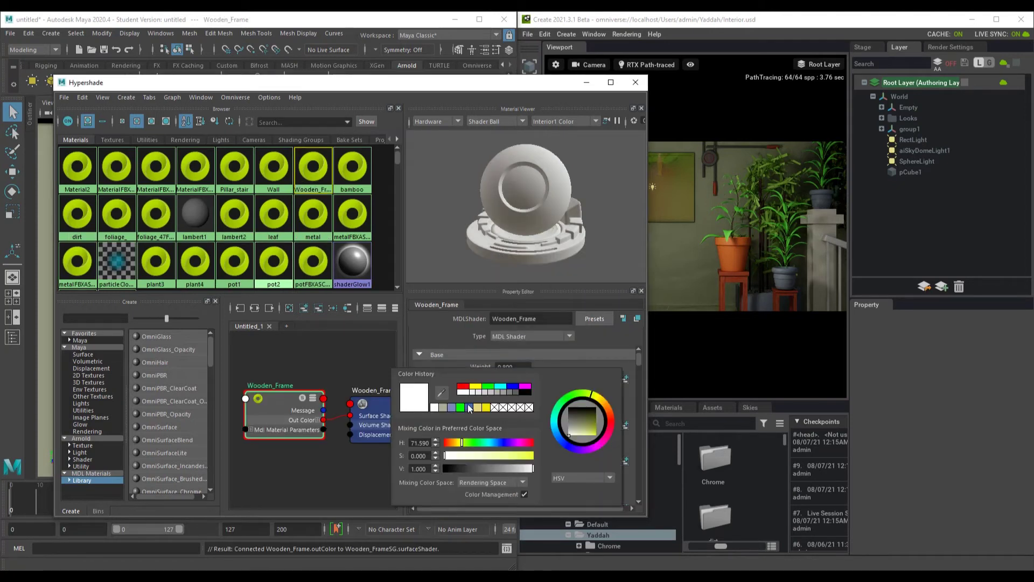
{"action": "left_click_drag", "start_coordinate": [465, 443], "coordinate": [513, 455]}
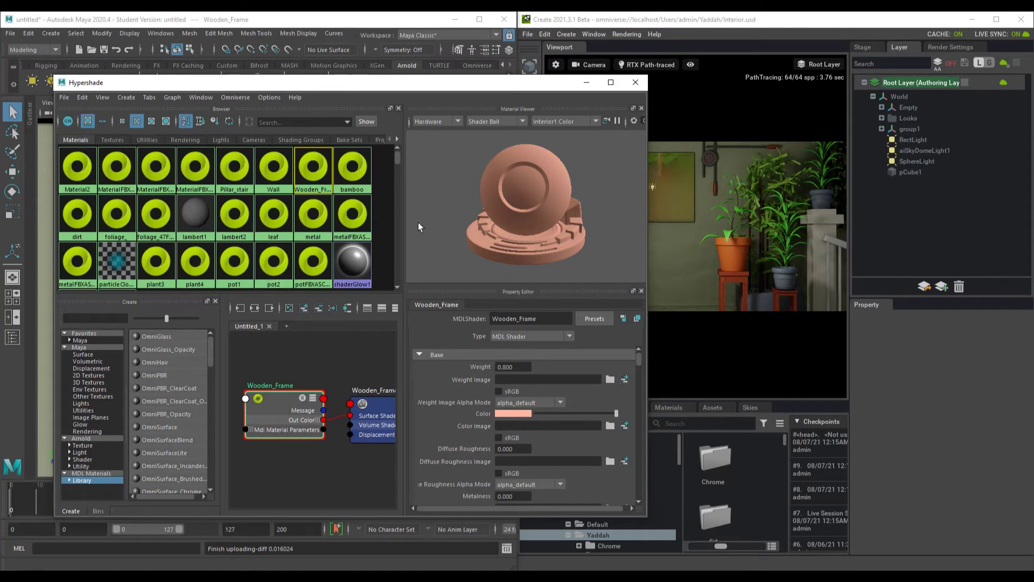
{"action": "left_click_drag", "start_coordinate": [303, 84], "coordinate": [566, 82]}
{"action": "left_click", "coordinate": [234, 303]}
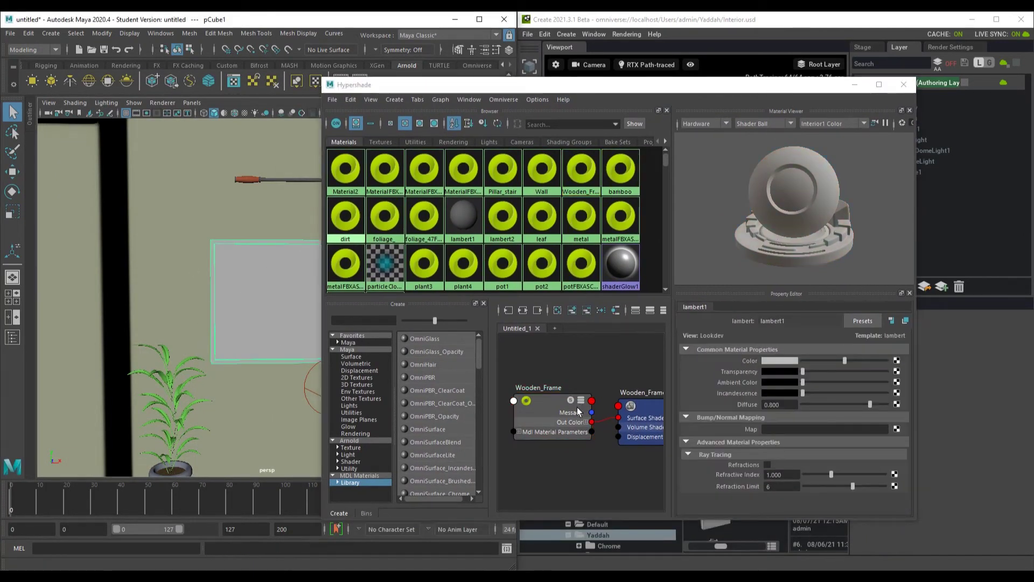
{"action": "right_click_drag", "start_coordinate": [544, 399], "coordinate": [532, 371]}
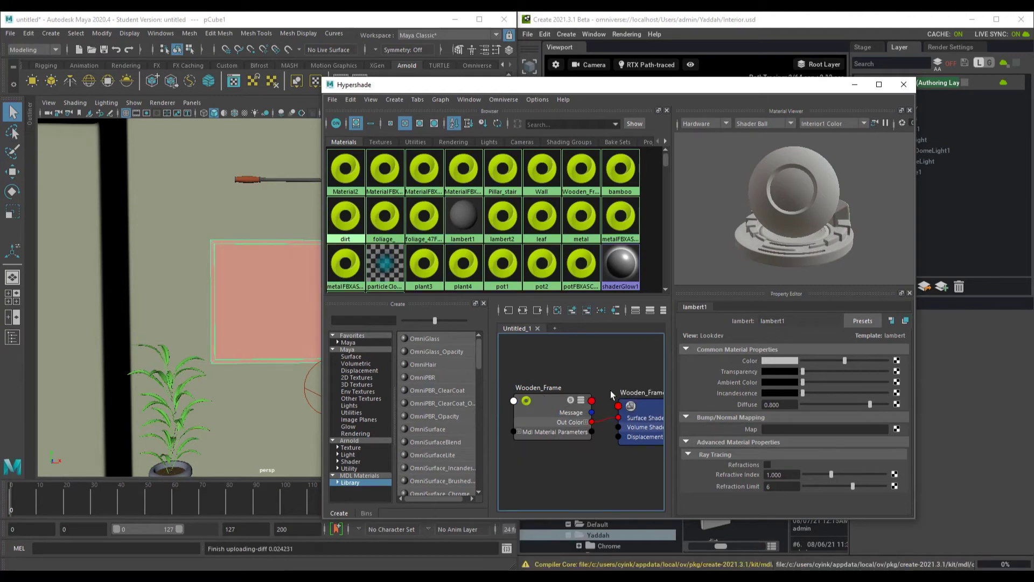
{"action": "mouse_move", "coordinate": [668, 84]}
{"action": "left_mouse_down"}
{"action": "mouse_move", "coordinate": [260, 117]}
{"action": "mouse_move", "coordinate": [320, 139]}
{"action": "left_mouse_up"}
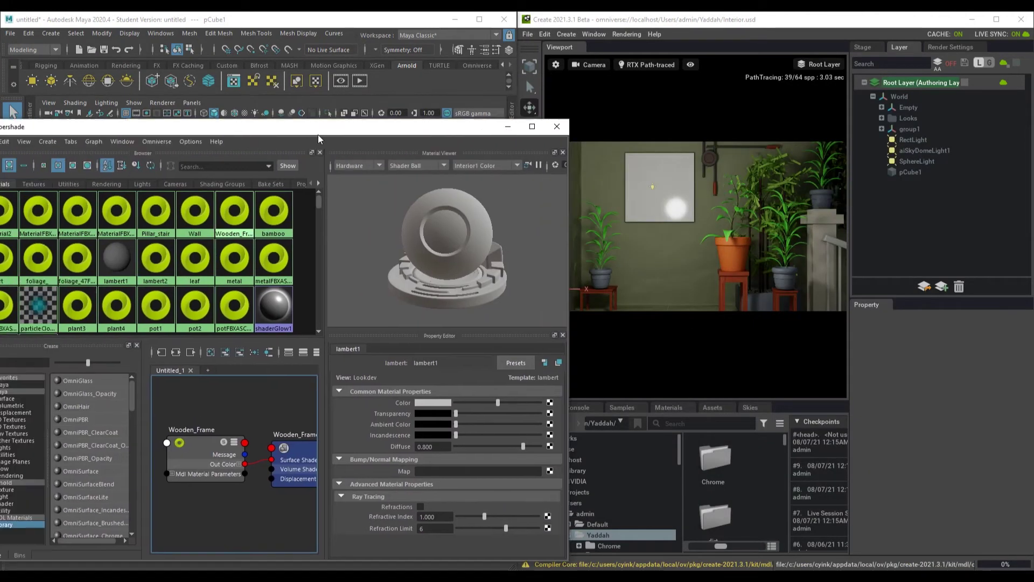
- In Omniverse Create, clear the material on pCube1 and reassign the Wooden_Frame material to it
{"action": "left_click", "coordinate": [706, 189]}
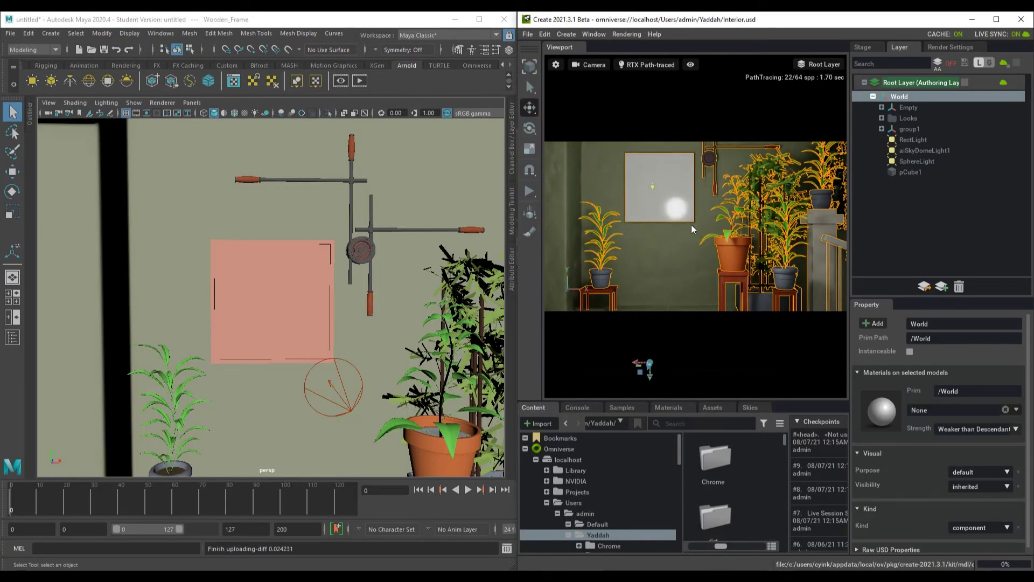
{"action": "left_click", "coordinate": [242, 248]}
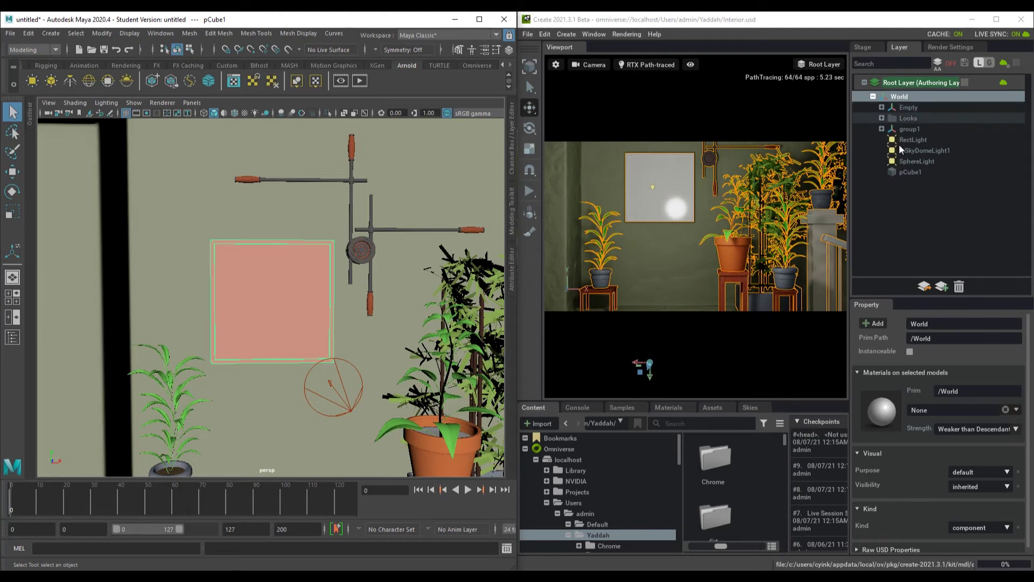
{"action": "left_click", "coordinate": [917, 172]}
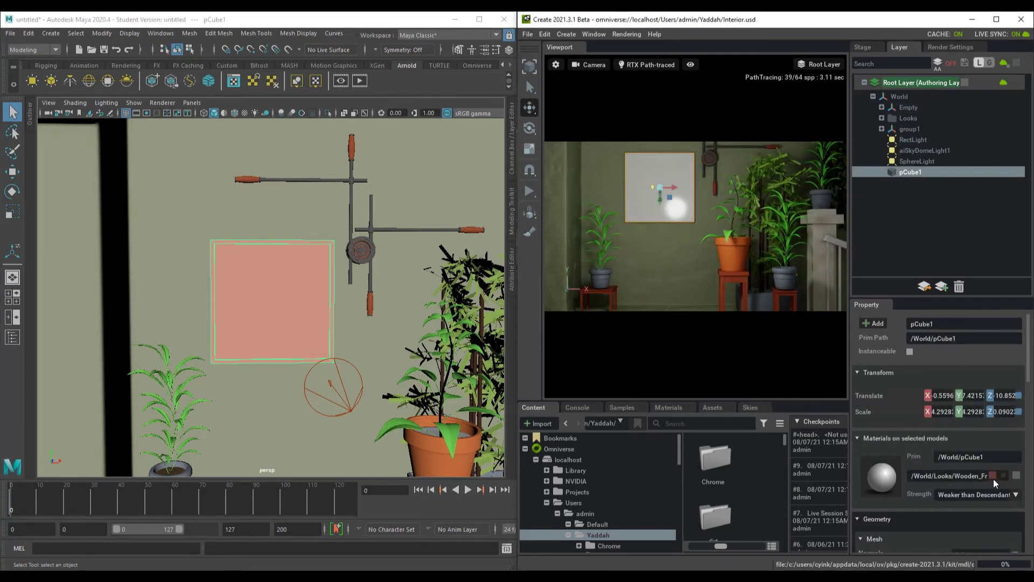
{"action": "left_click_drag", "start_coordinate": [517, 359], "coordinate": [397, 359]}
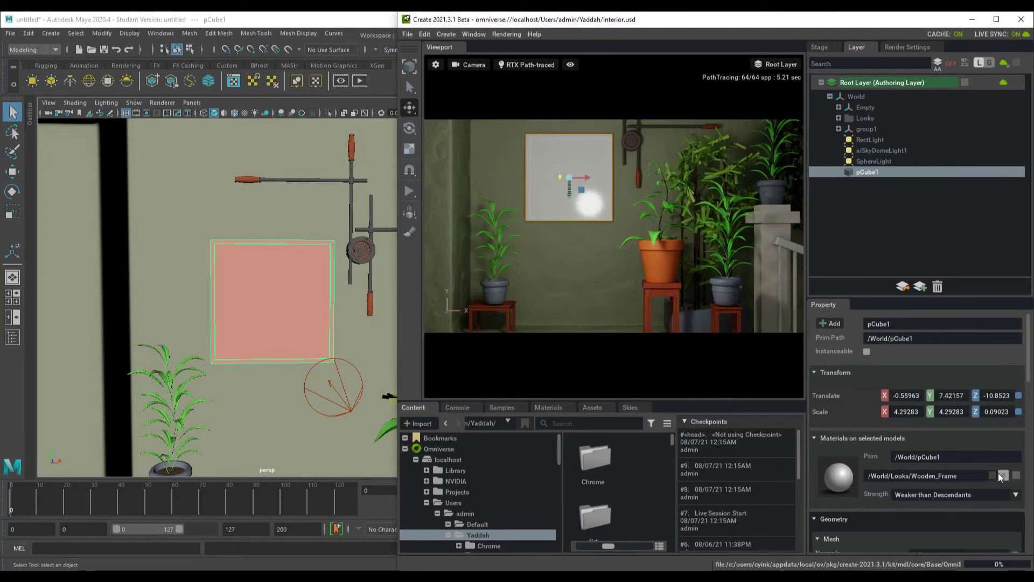
{"action": "left_click", "coordinate": [993, 474]}
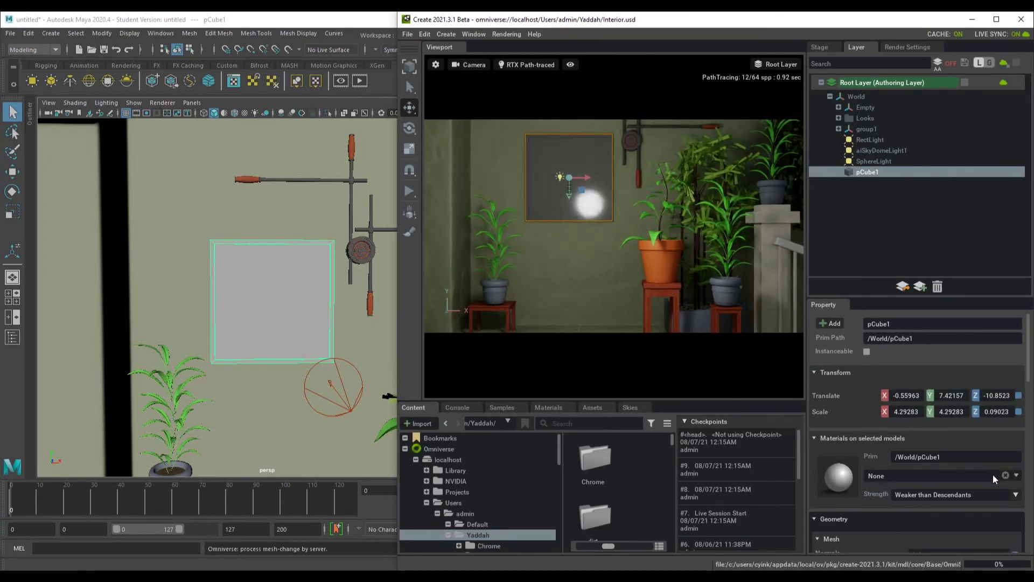
{"action": "left_click", "coordinate": [1016, 476]}
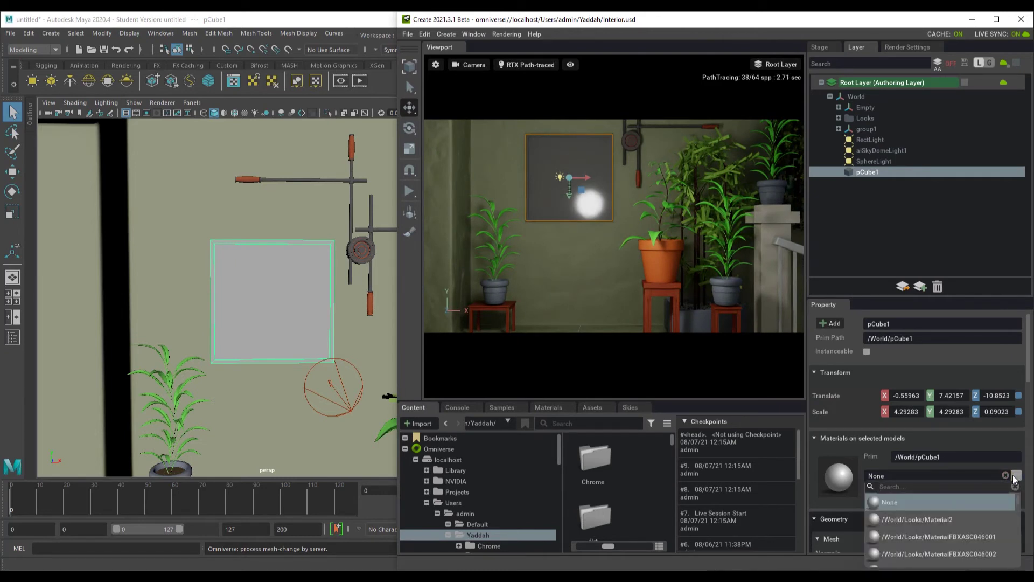
{"action": "type", "text": "wooden"}
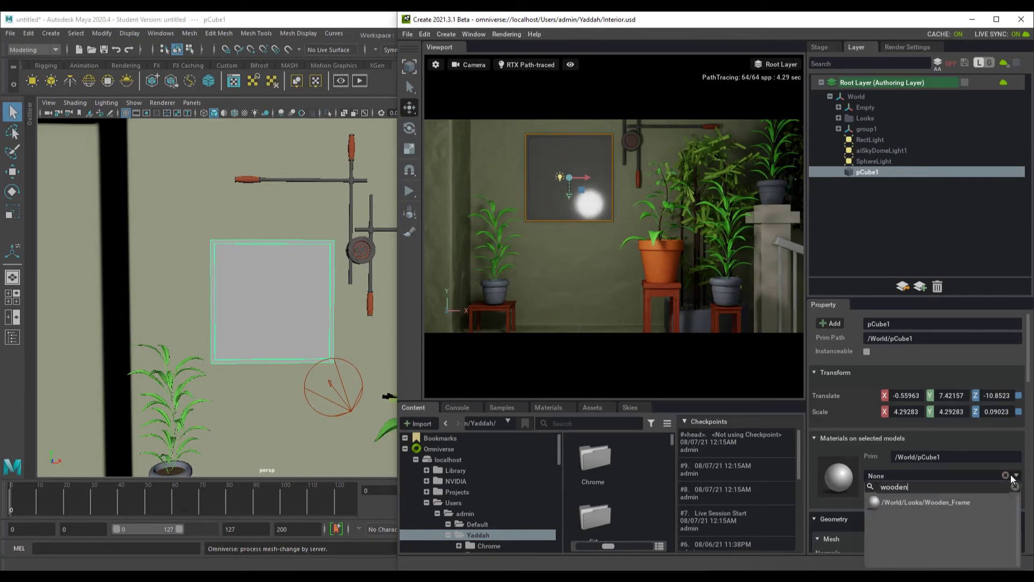
{"action": "left_click", "coordinate": [937, 500]}
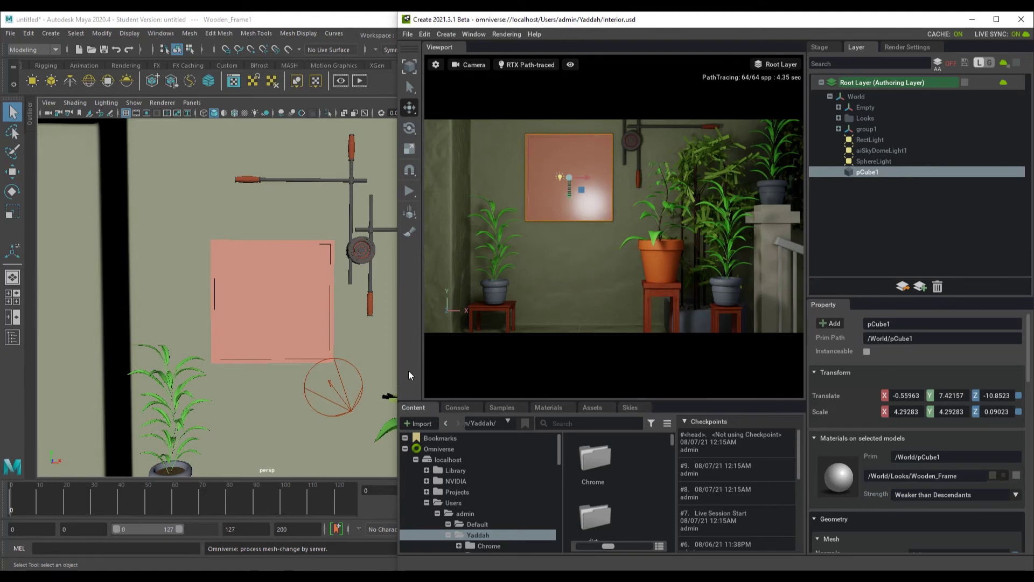
- Switch to Maya, select the pot and leaves of the plant on the small stool, and move them together
{"action": "left_click_drag", "start_coordinate": [396, 367], "coordinate": [514, 391]}
{"action": "middle_click_drag", "start_coordinate": [288, 434], "coordinate": [316, 377], "text": "alt"}
{"action": "left_click", "coordinate": [214, 410]}
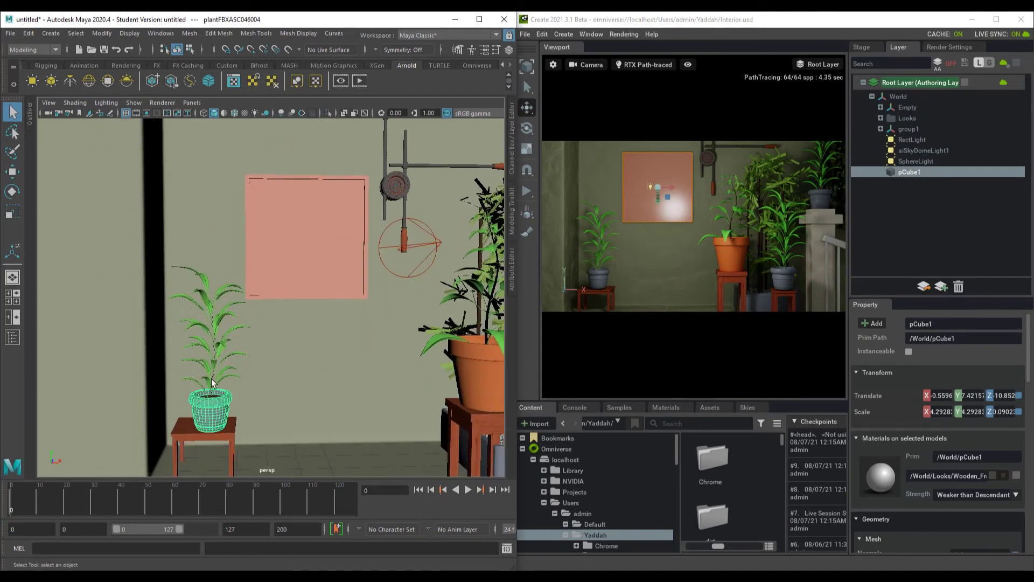
{"action": "left_click", "coordinate": [214, 384], "text": "shift"}
{"action": "left_click", "coordinate": [12, 172]}
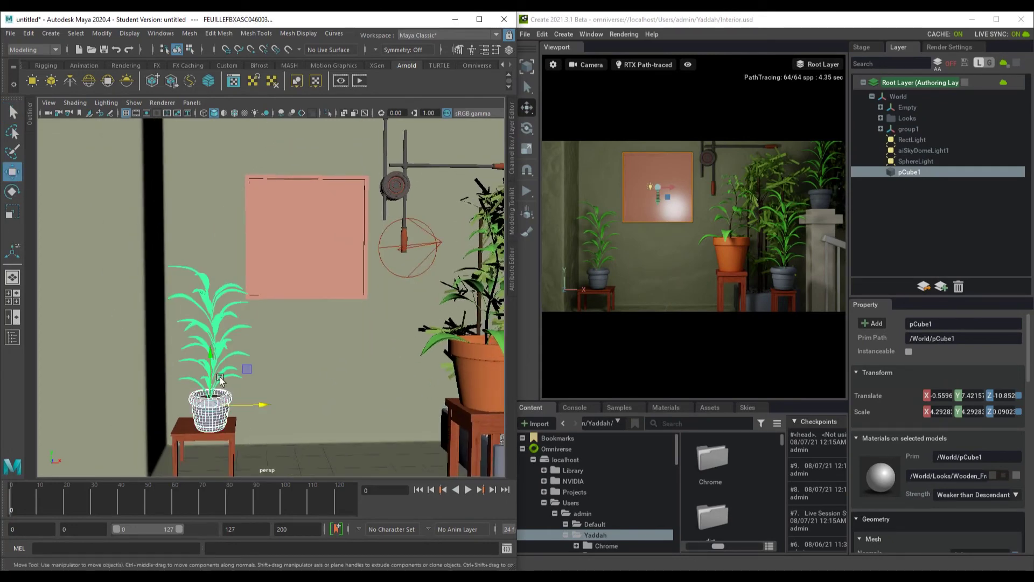
{"action": "mouse_move", "coordinate": [257, 405]}
{"action": "left_mouse_down"}
{"action": "mouse_move", "coordinate": [193, 415]}
{"action": "mouse_move", "coordinate": [221, 388]}
{"action": "mouse_move", "coordinate": [259, 386]}
{"action": "left_mouse_up"}
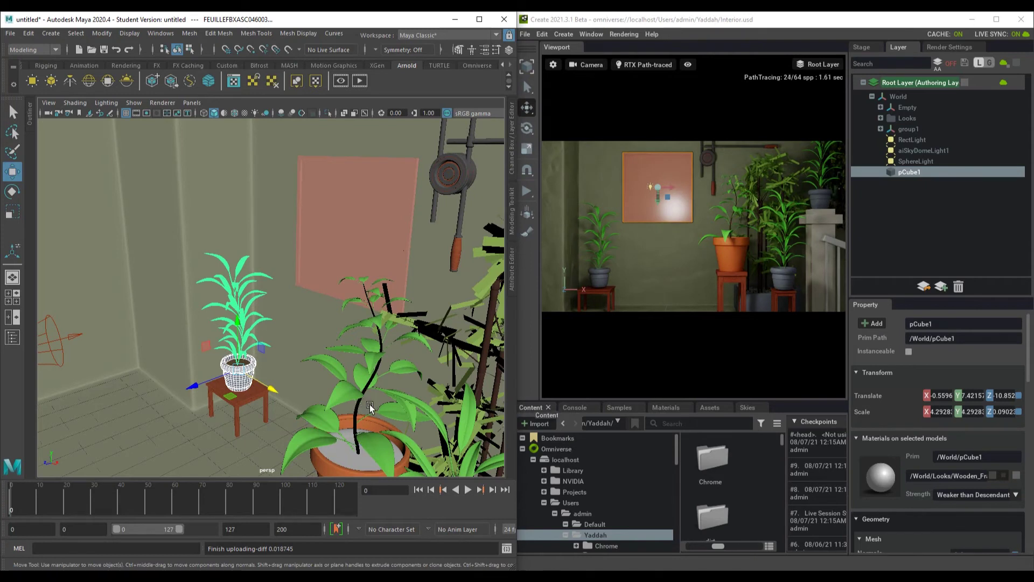
- Inspect the light properties of aiSkyDomeLight1 in Omniverse Create
{"action": "left_click", "coordinate": [924, 150]}
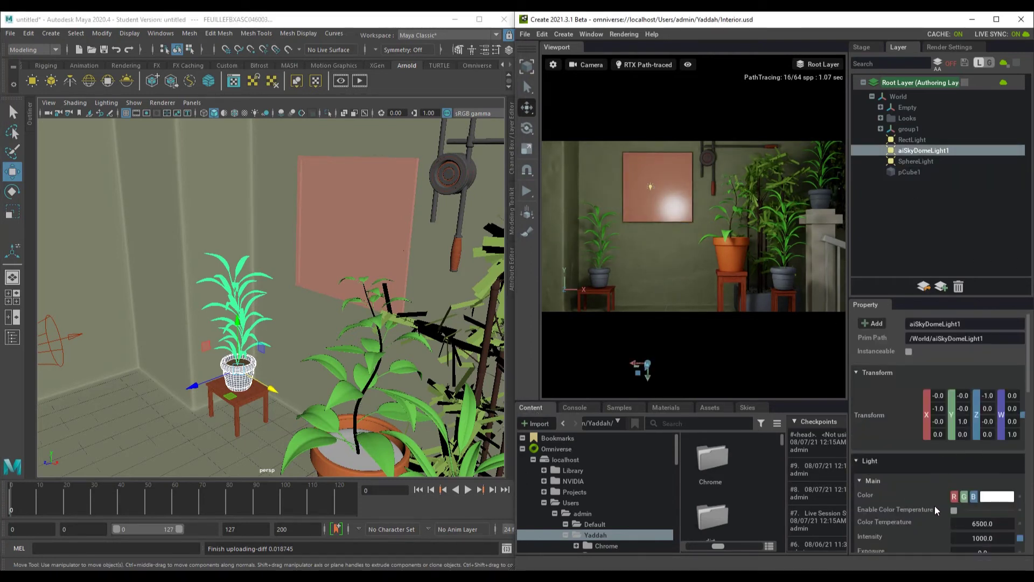
{"action": "scroll", "coordinate": [932, 504], "scroll_direction": "down", "scroll_amount": 3}
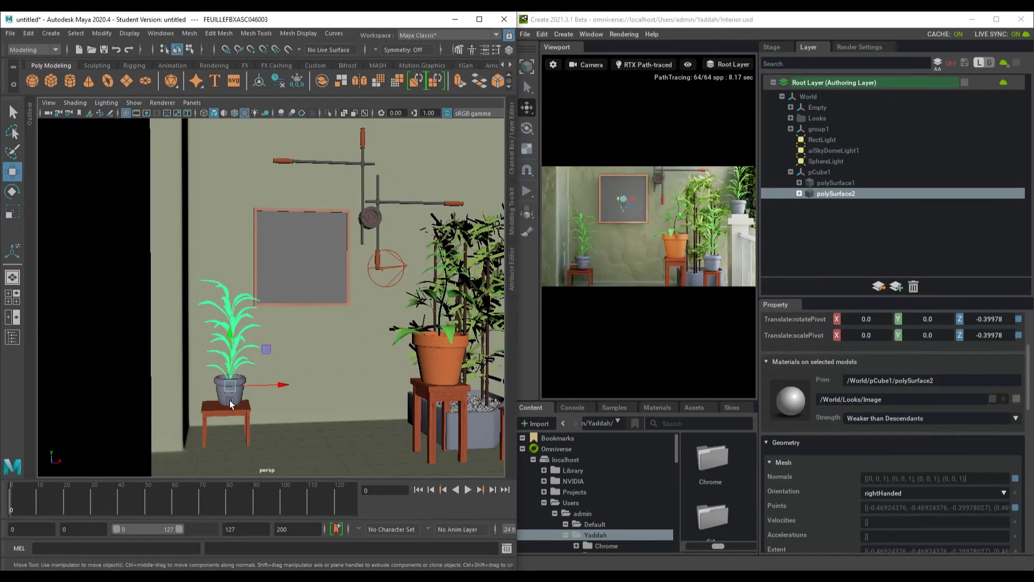
- In Maya, add the pot to the selected leaves and shift the small potted plant slightly to the left on its stool
{"action": "left_click", "coordinate": [230, 403]}
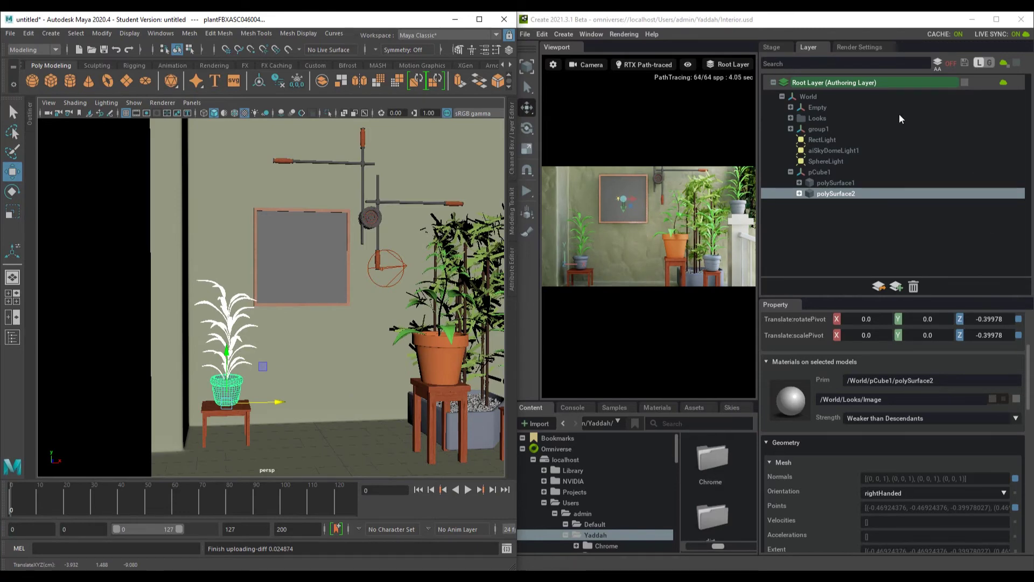
- Maximize Omniverse Create, widen its viewport to frame the whole room scene, and clear the object selection
{"action": "left_click", "coordinate": [998, 20]}
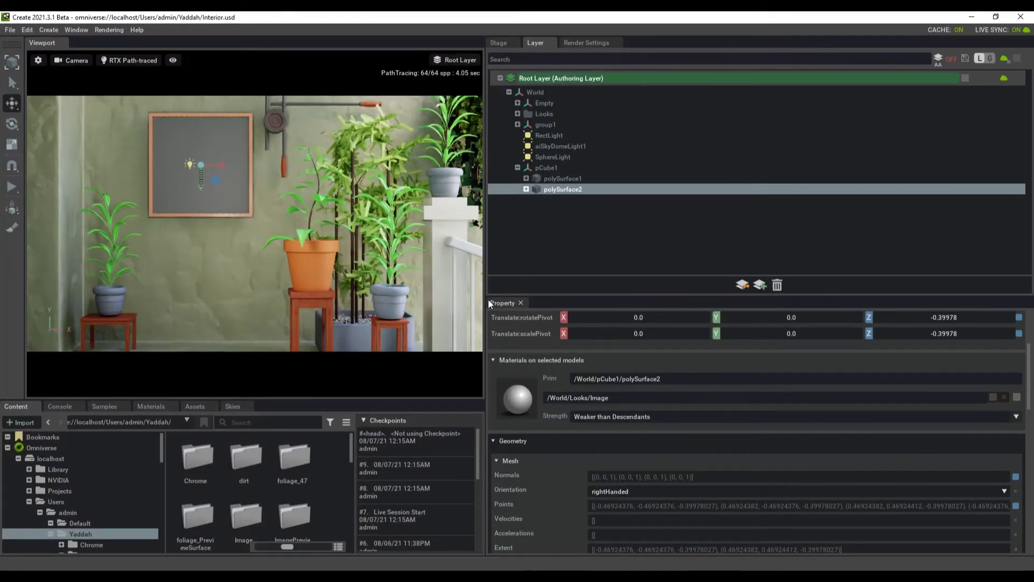
{"action": "left_click_drag", "start_coordinate": [488, 300], "coordinate": [674, 309]}
{"action": "right_click_drag", "start_coordinate": [554, 325], "coordinate": [480, 302], "text": "alt"}
{"action": "left_click_drag", "start_coordinate": [480, 303], "coordinate": [341, 241], "text": "alt"}
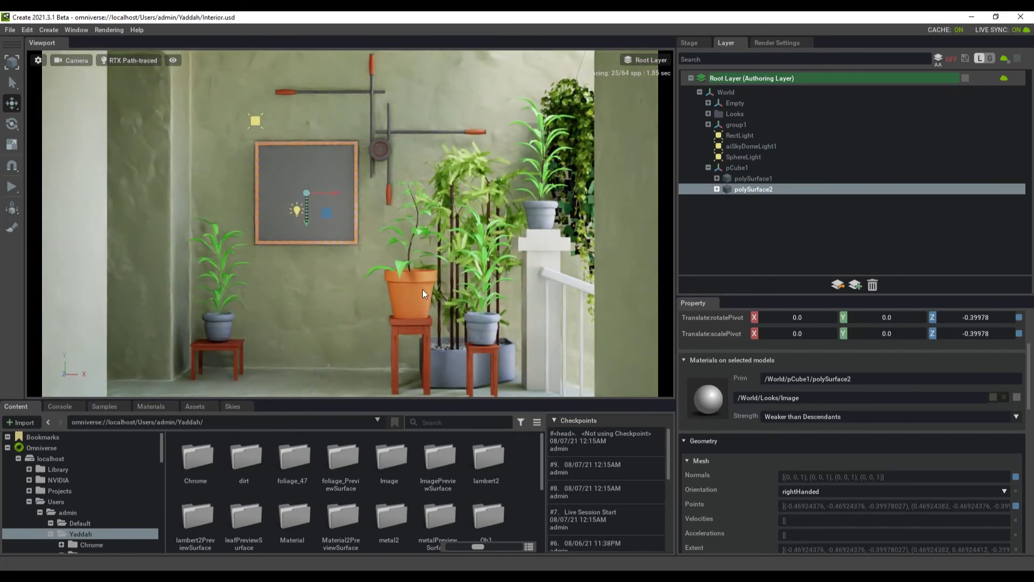
{"action": "left_click", "coordinate": [762, 242]}
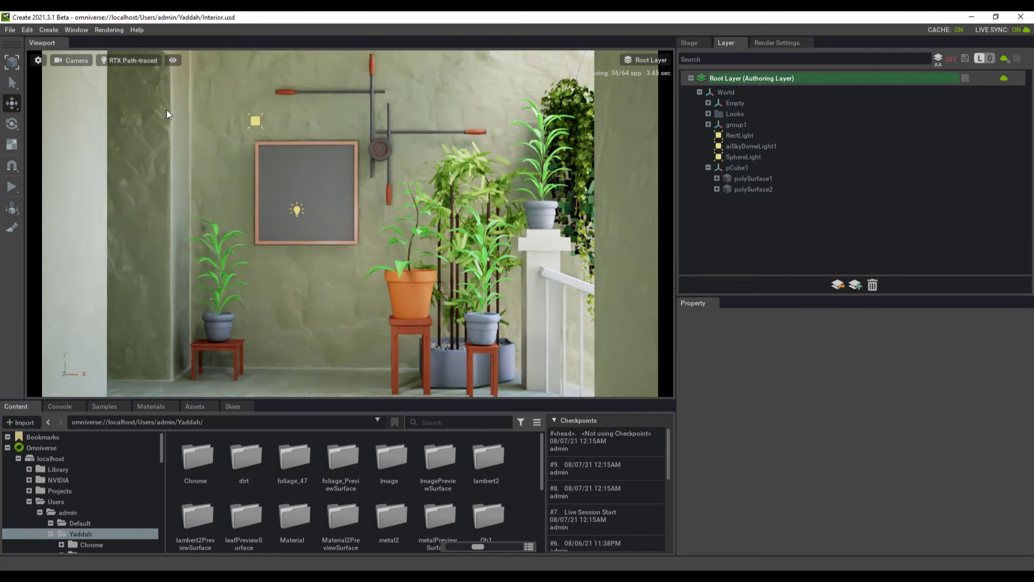
- Set the exposure of aiSkyDomeLight1 to 4.2
{"action": "left_click", "coordinate": [749, 146]}
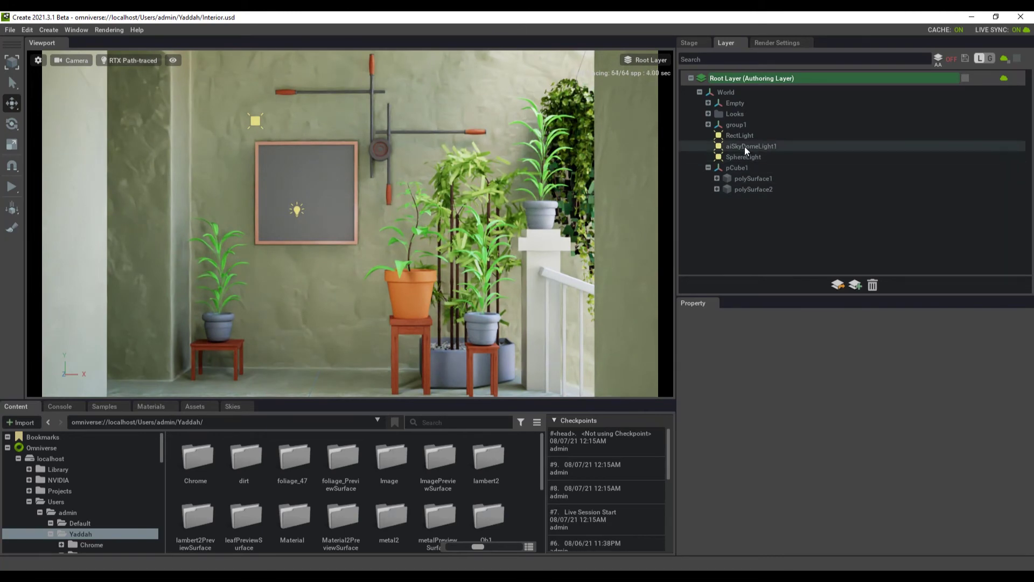
{"action": "scroll", "coordinate": [716, 476], "scroll_direction": "down", "scroll_amount": 2}
{"action": "mouse_move", "coordinate": [905, 442]}
{"action": "left_mouse_down"}
{"action": "mouse_move", "coordinate": [878, 438]}
{"action": "mouse_move", "coordinate": [894, 433]}
{"action": "left_mouse_up"}
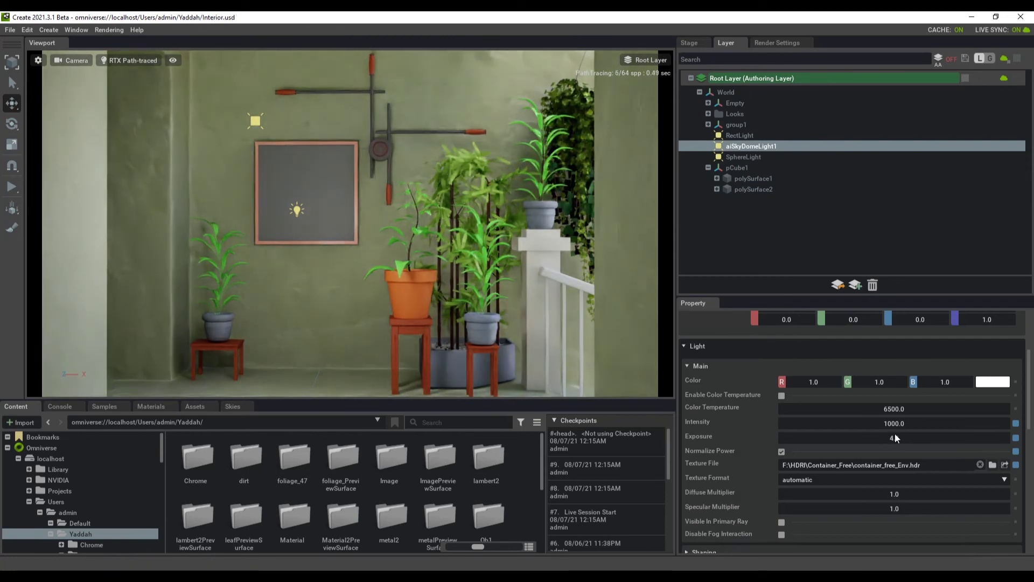
- Change the color of aiSkyDomeLight1 from white to a warm yellow tint
{"action": "left_click", "coordinate": [992, 381]}
{"action": "left_click", "coordinate": [957, 398]}
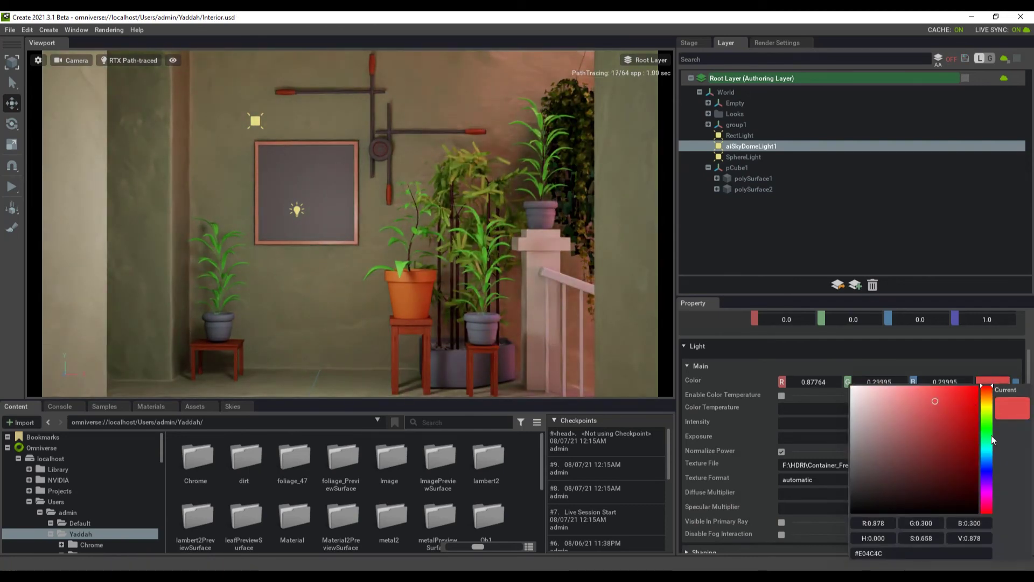
{"action": "left_click", "coordinate": [985, 401]}
{"action": "left_click", "coordinate": [940, 399]}
{"action": "left_click_drag", "start_coordinate": [941, 399], "coordinate": [955, 401]}
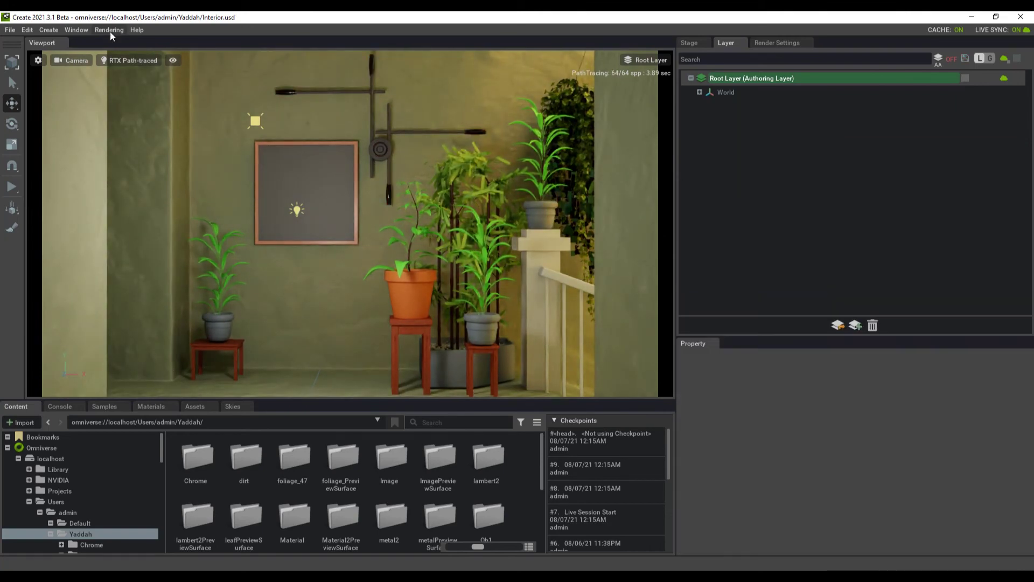
- Try the Motion Blur and Depth of Field Camera Overrides effects in the post-processing render settings, switching them on and off
{"action": "left_click", "coordinate": [109, 31]}
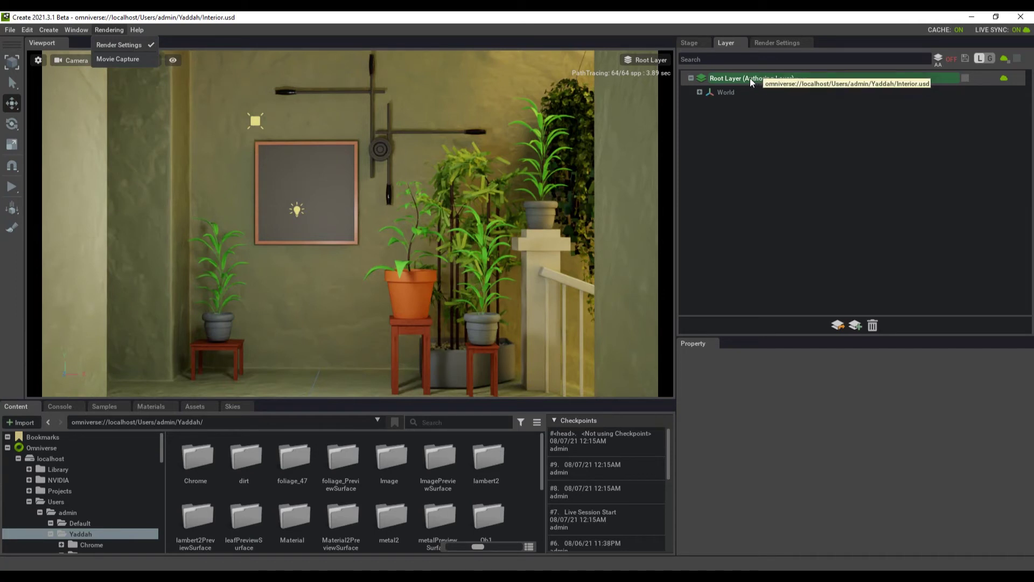
{"action": "left_click", "coordinate": [756, 42]}
{"action": "left_click", "coordinate": [760, 43]}
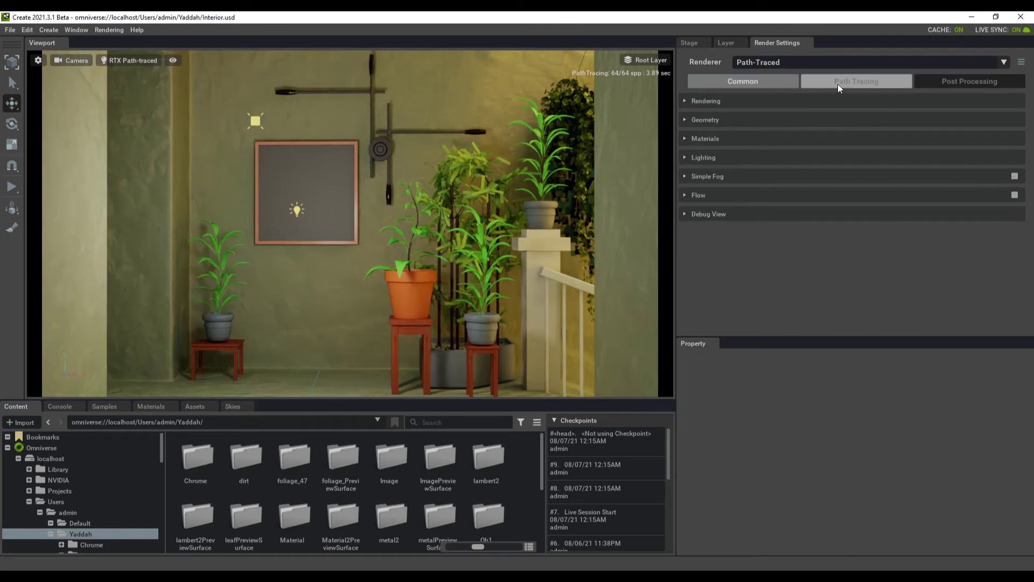
{"action": "left_click", "coordinate": [967, 85]}
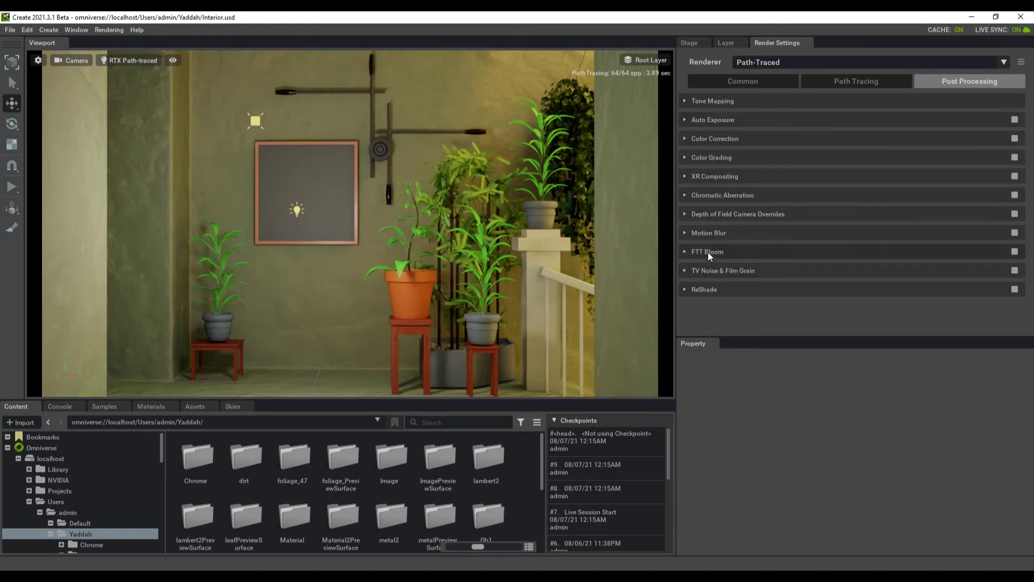
{"action": "left_click", "coordinate": [689, 233]}
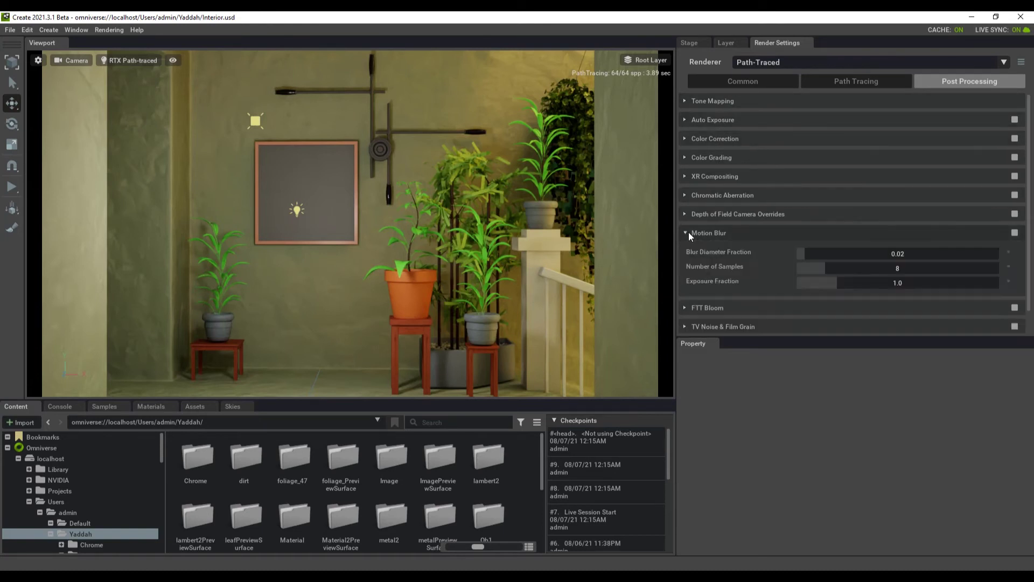
{"action": "left_click", "coordinate": [1016, 234]}
{"action": "left_click", "coordinate": [1015, 214]}
{"action": "left_click", "coordinate": [1015, 214]}
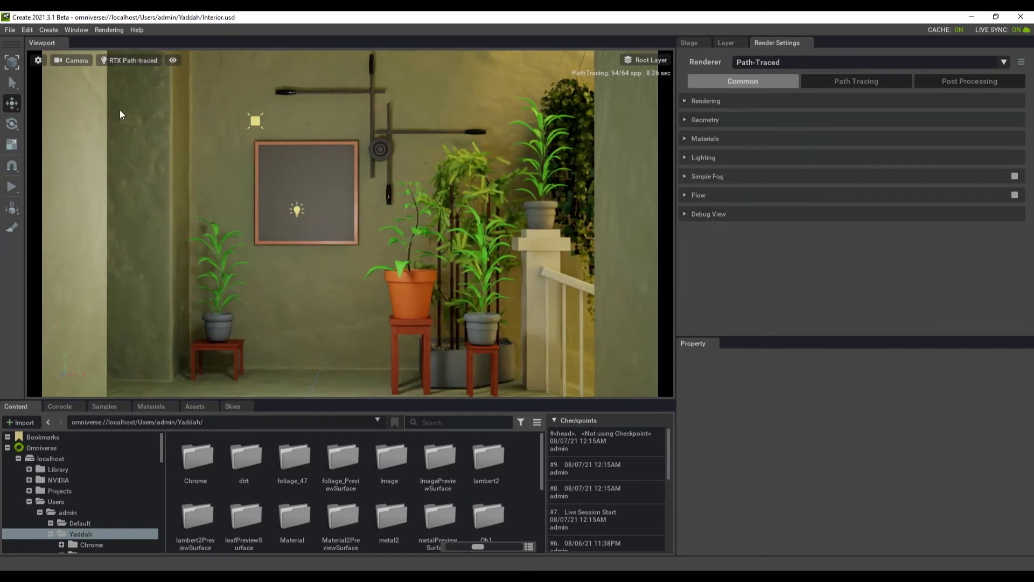
- Open Movie Capture and review its movie type and camera choices, keeping Sequence and the current camera
{"action": "left_click", "coordinate": [110, 30]}
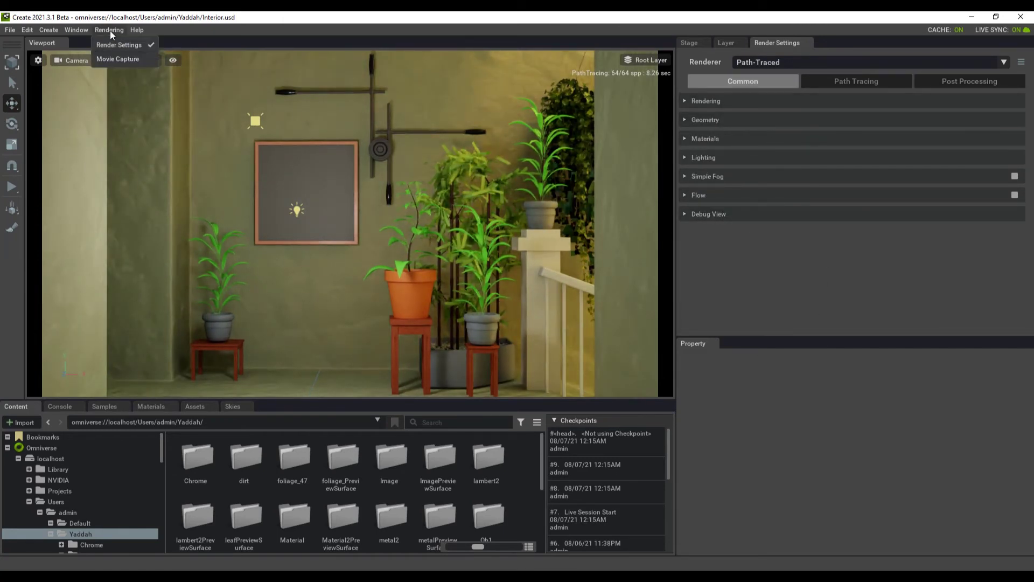
{"action": "left_click", "coordinate": [107, 59]}
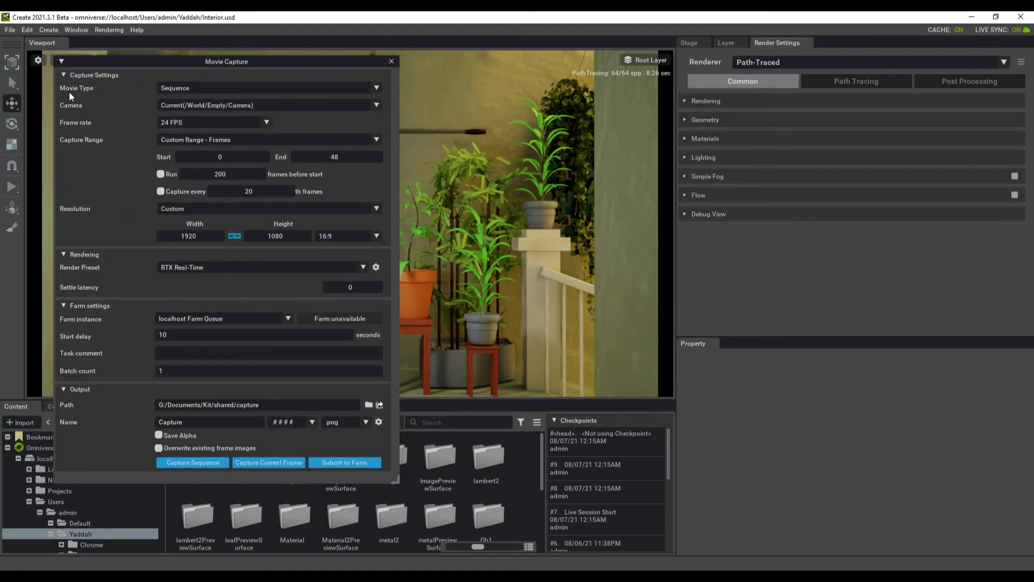
{"action": "left_click", "coordinate": [186, 88]}
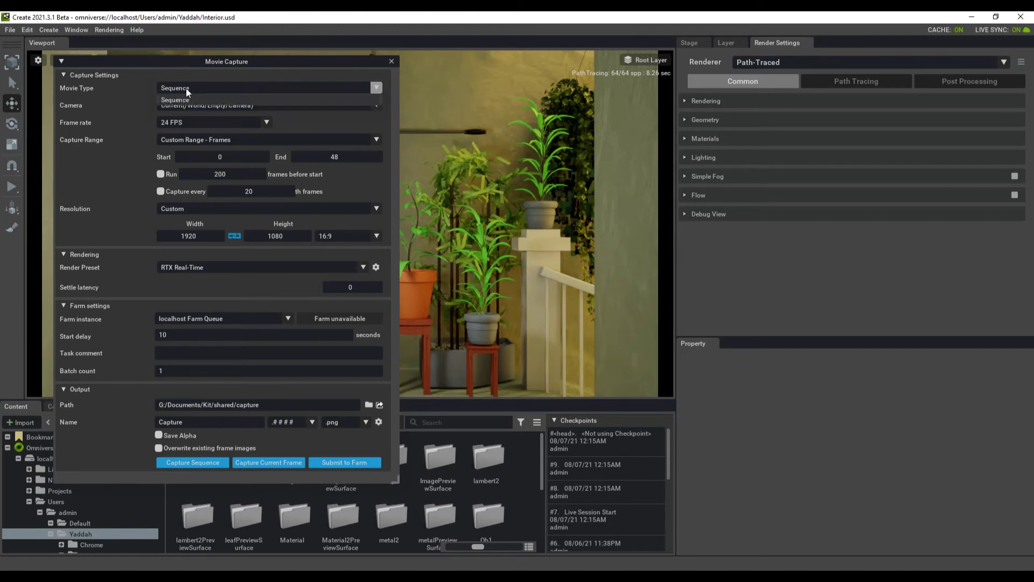
{"action": "left_click", "coordinate": [123, 104]}
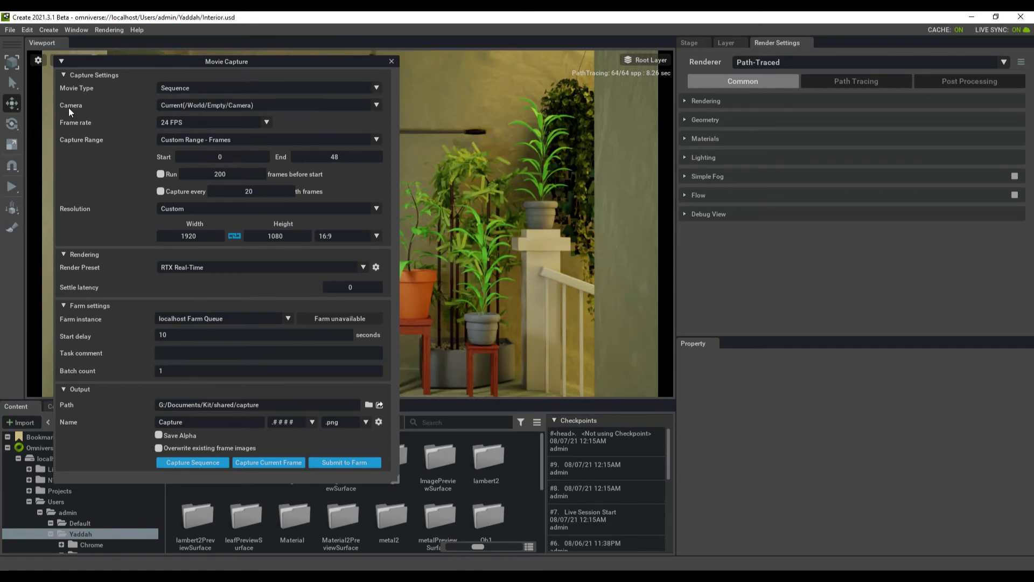
{"action": "left_click", "coordinate": [251, 106]}
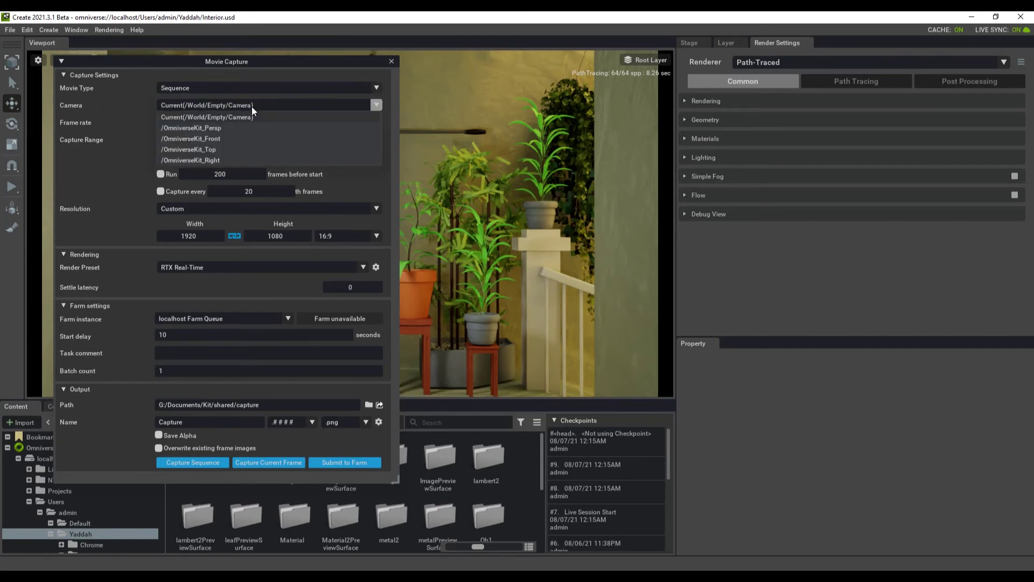
{"action": "left_click", "coordinate": [251, 105]}
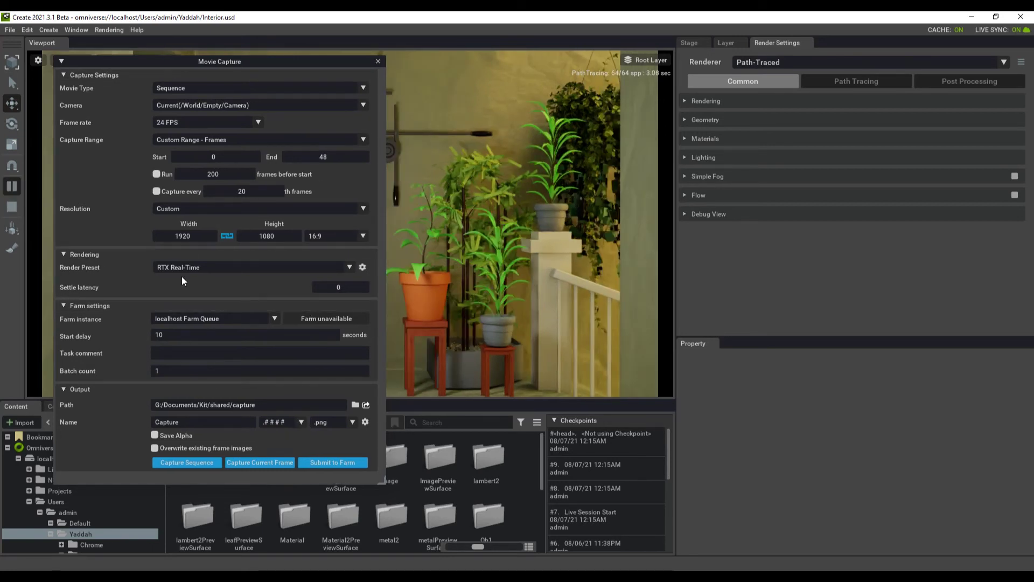
- Capture the current frame as a .png named Capture2 using the RTX Path-Traced render preset
{"action": "left_click", "coordinate": [344, 267]}
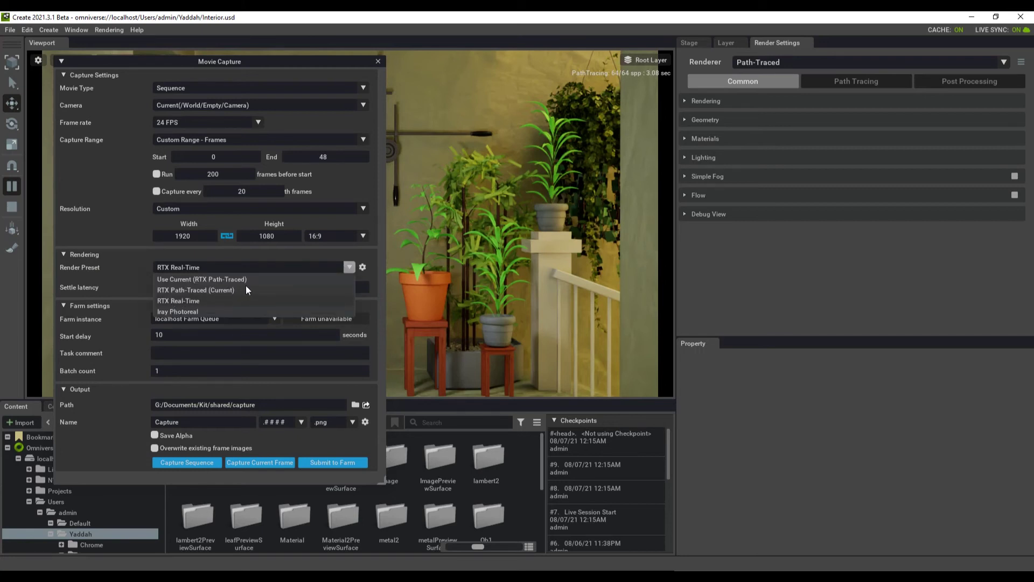
{"action": "left_click", "coordinate": [184, 292]}
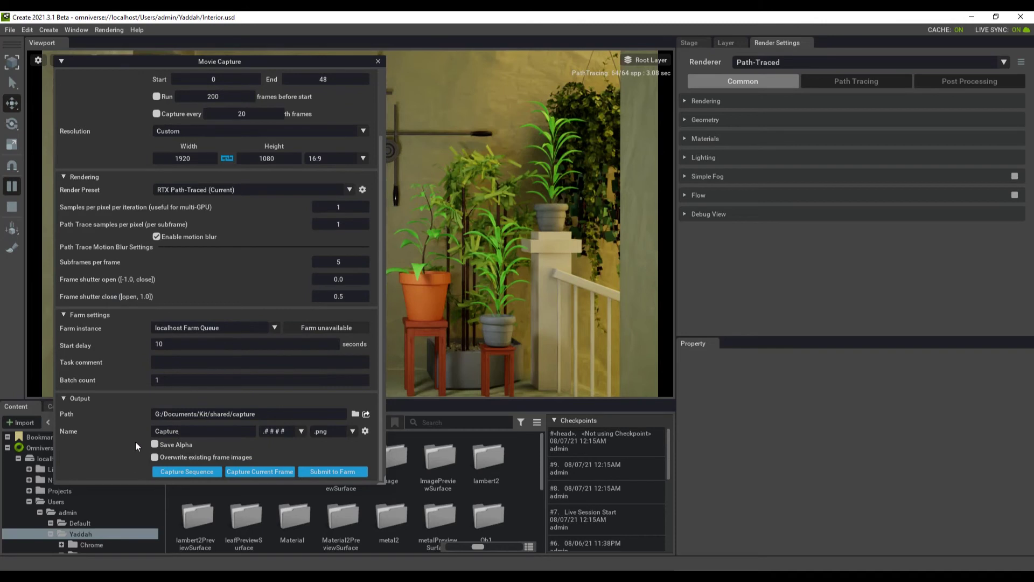
{"action": "type", "text": "2"}
{"action": "left_click", "coordinate": [352, 431]}
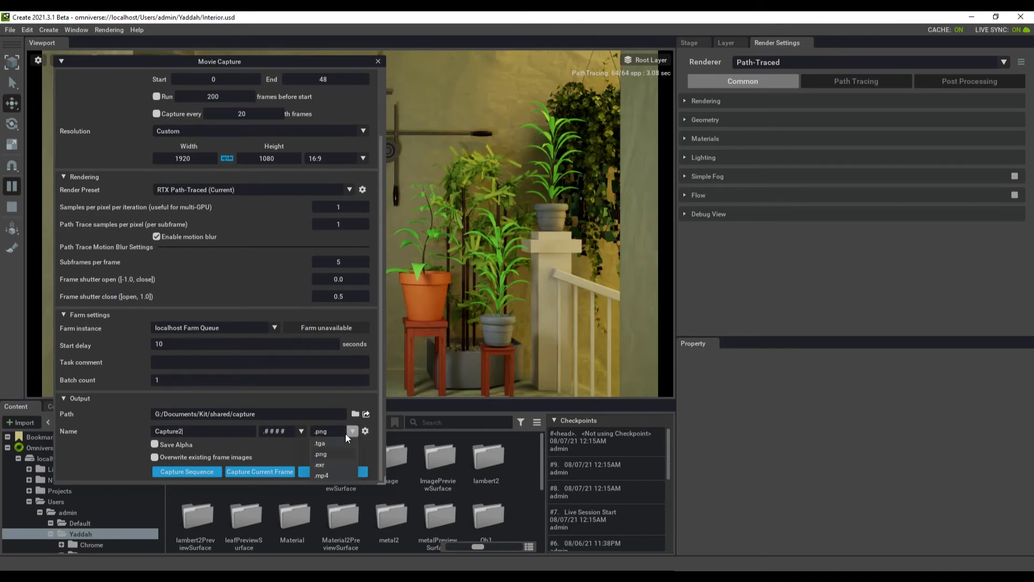
{"action": "left_click", "coordinate": [279, 448]}
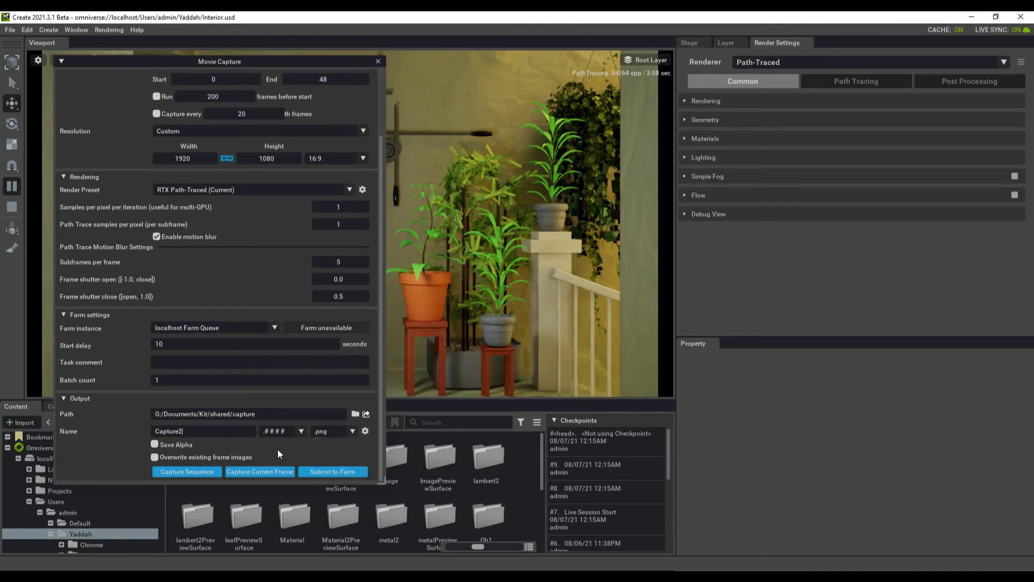
{"action": "left_click", "coordinate": [247, 471]}
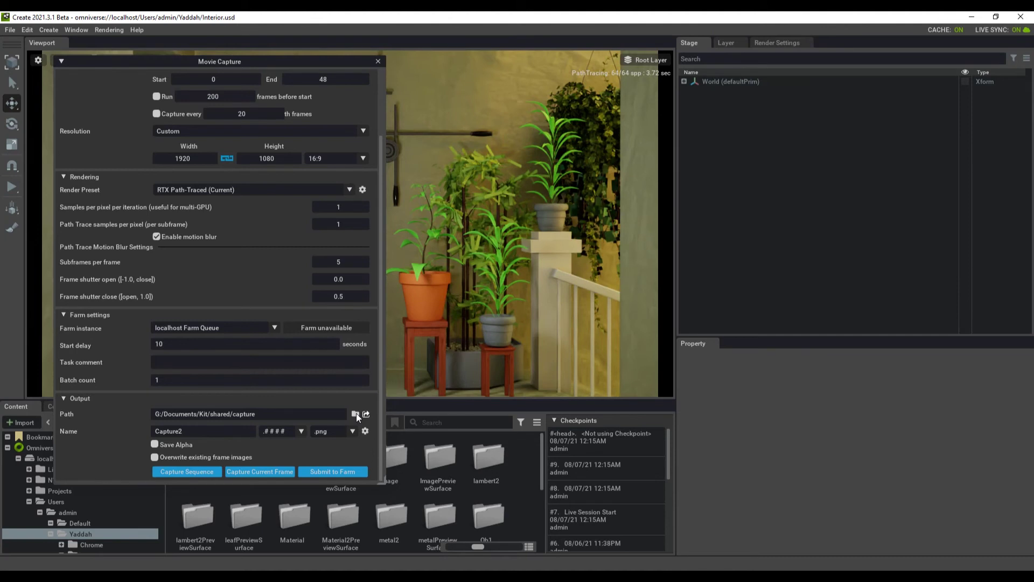
- Show Capture2.png from the capture output folder in the file browser and view the image, closing it and the file selection
{"action": "left_click", "coordinate": [355, 414]}
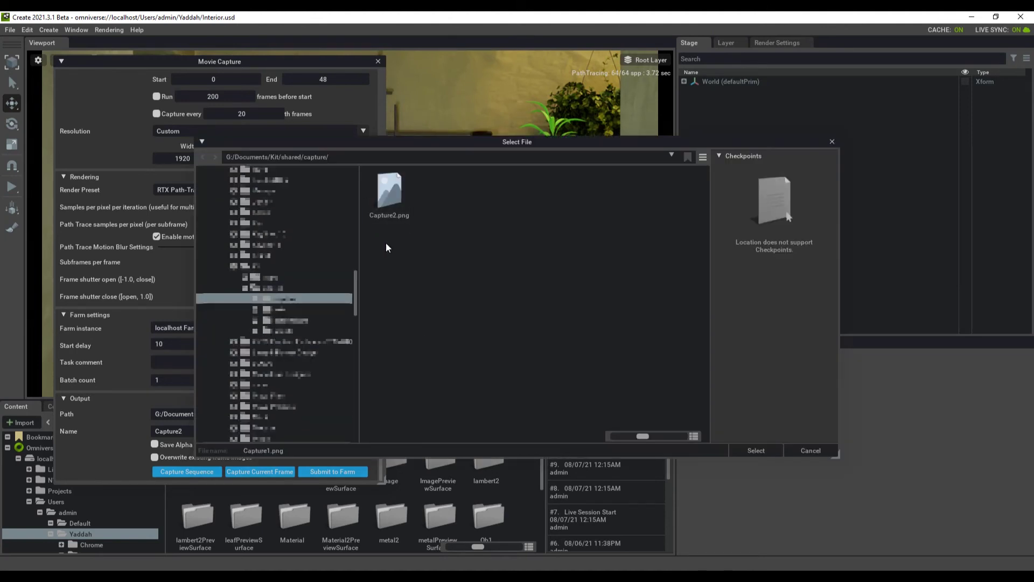
{"action": "left_click", "coordinate": [396, 192]}
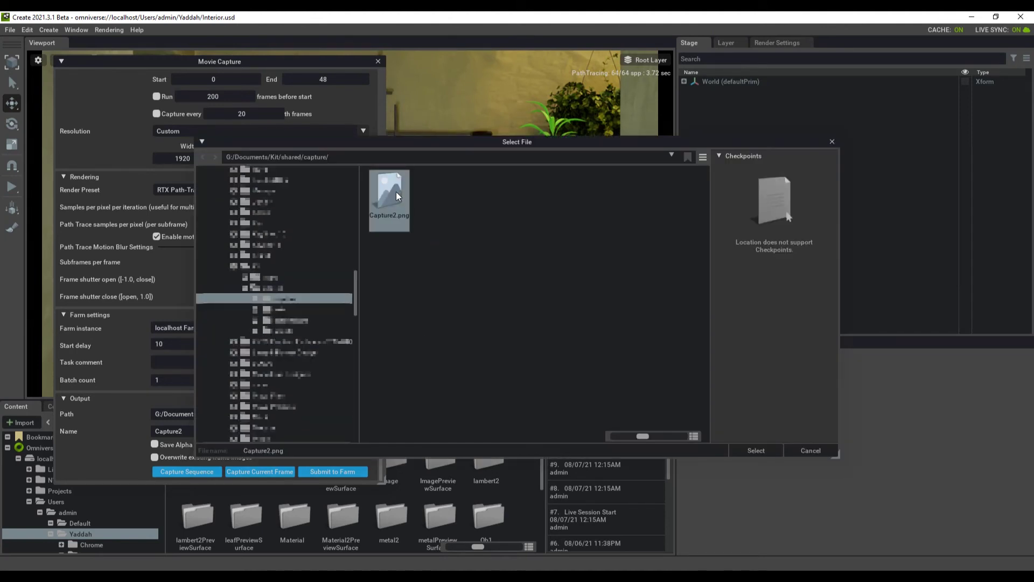
{"action": "right_click", "coordinate": [396, 192]}
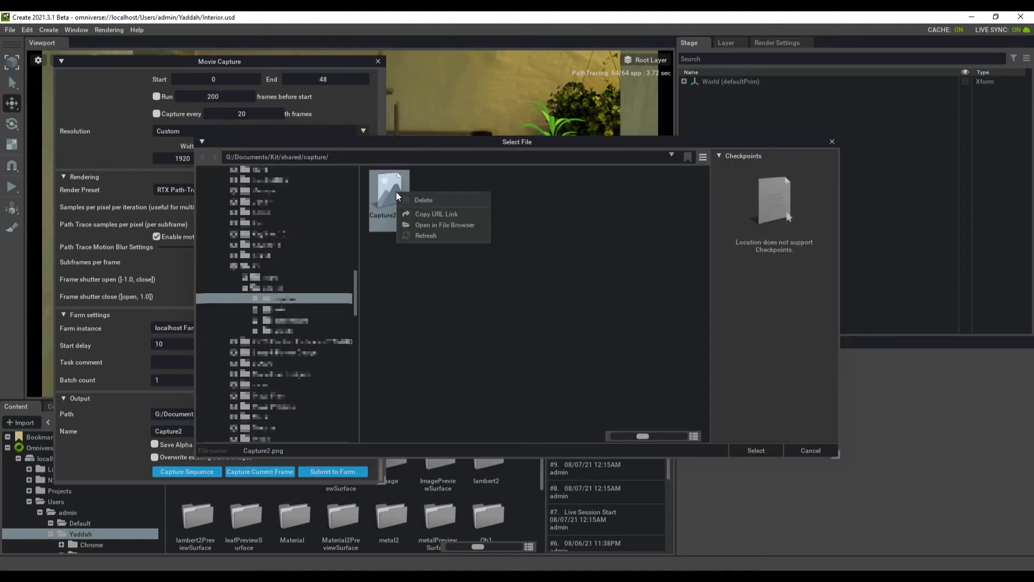
{"action": "left_click", "coordinate": [454, 224]}
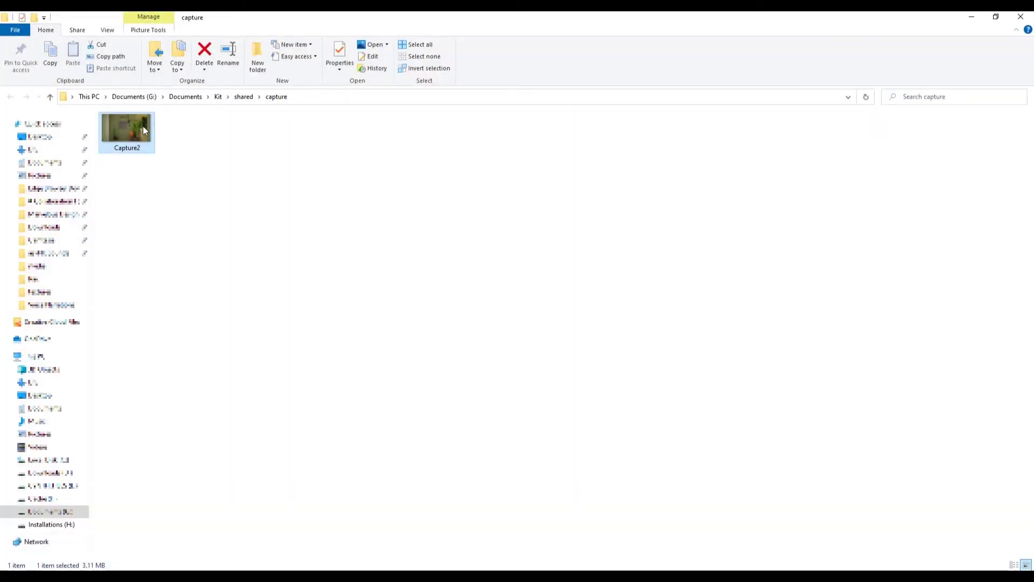
{"action": "double_click", "coordinate": [135, 130]}
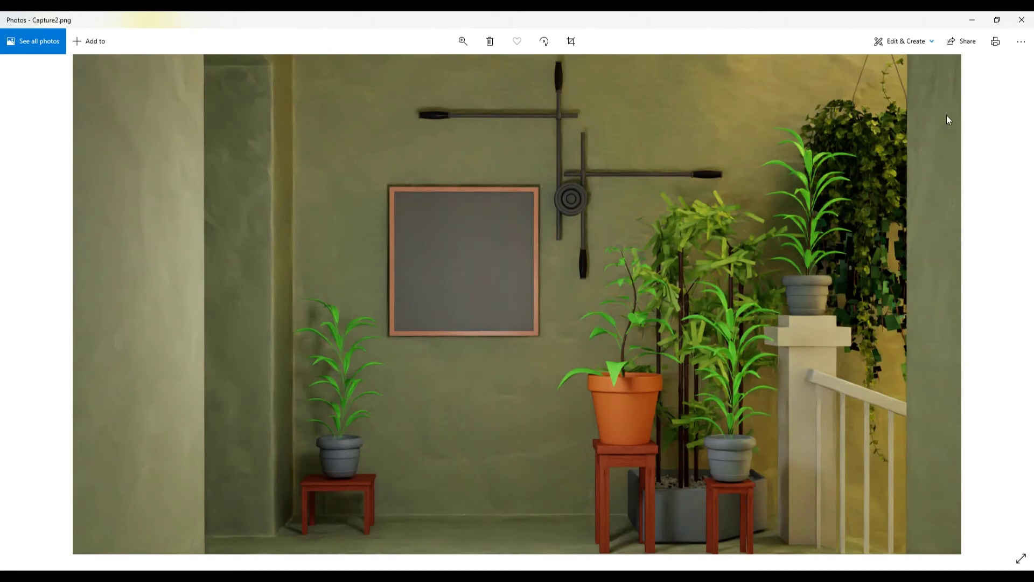
{"action": "left_click", "coordinate": [1022, 20]}
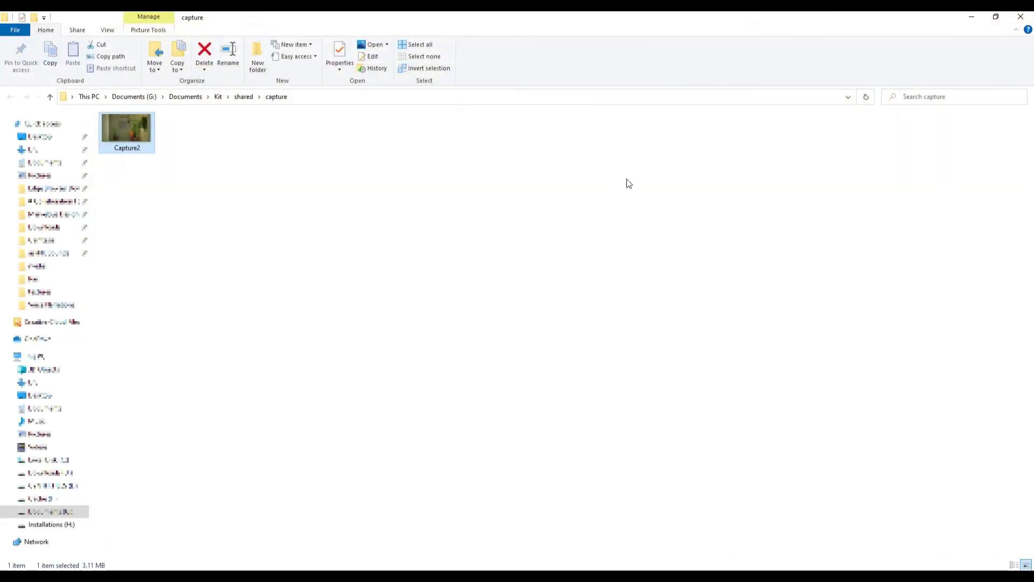
{"action": "left_click", "coordinate": [973, 17]}
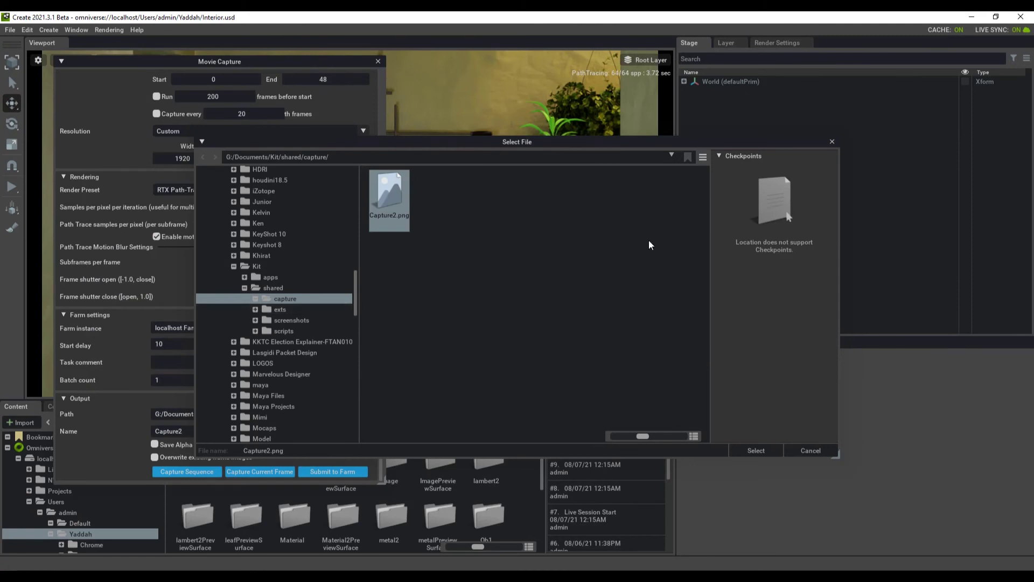
{"action": "left_click", "coordinate": [832, 140]}
- Review the Movie Capture resolution, rendering and output settings, and close the window
{"action": "scroll", "coordinate": [200, 305], "scroll_direction": "up", "scroll_amount": 2}
{"action": "scroll", "coordinate": [201, 305], "scroll_direction": "up", "scroll_amount": 1}
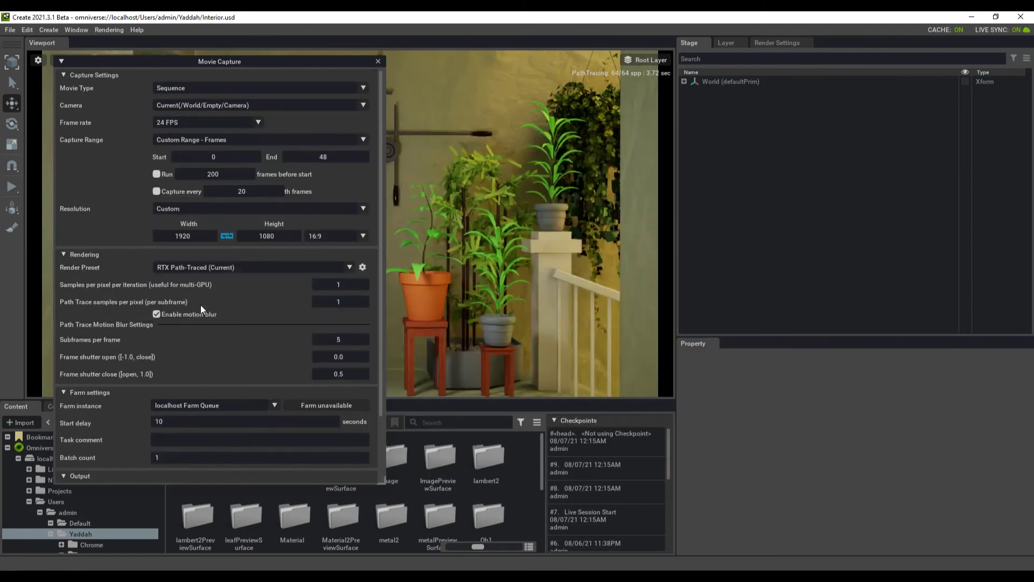
{"action": "scroll", "coordinate": [200, 305], "scroll_direction": "down", "scroll_amount": 2}
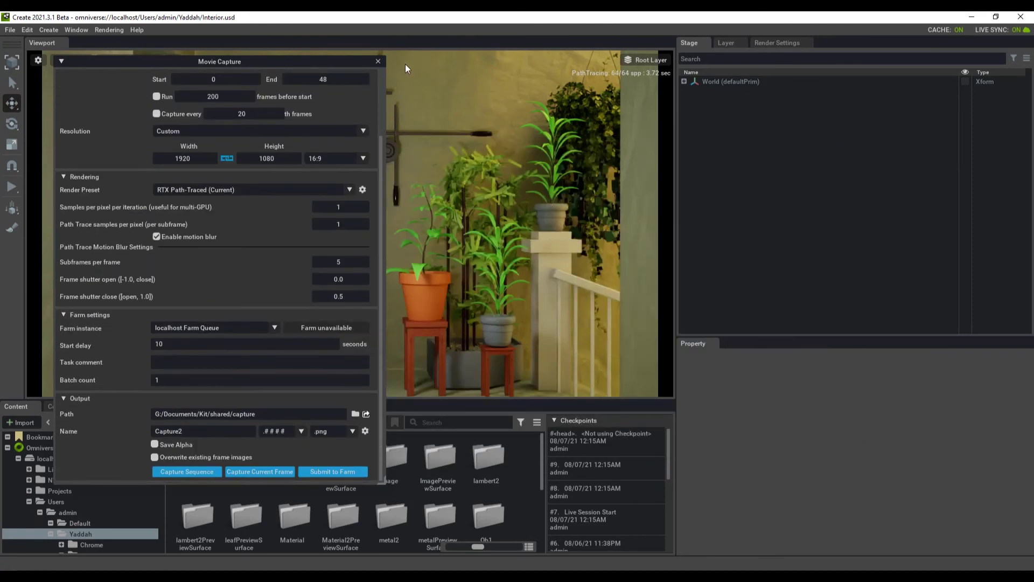
{"action": "left_click", "coordinate": [378, 61]}
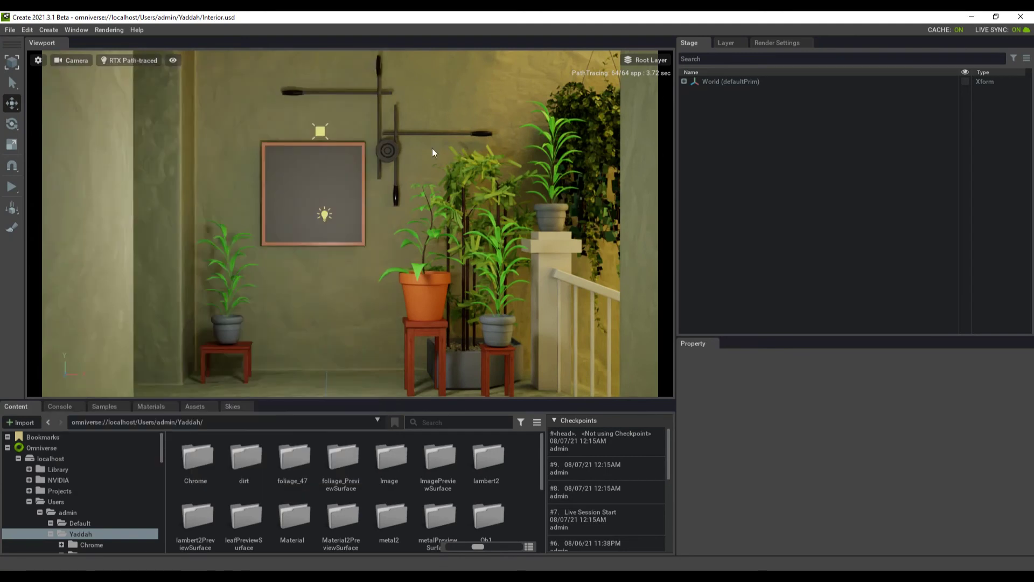
- Examine the Path Tracing render settings, including Denoising, Sampling & Caching, the bounce and sample limits, and Firefly Filtering
{"action": "left_click", "coordinate": [774, 45]}
{"action": "scroll", "coordinate": [700, 243], "scroll_direction": "down", "scroll_amount": 1}
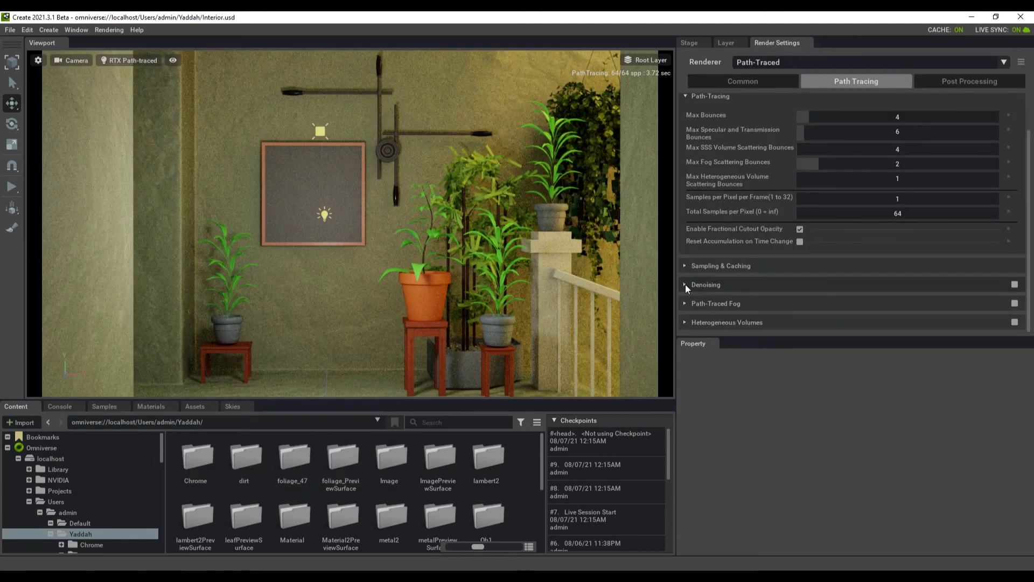
{"action": "left_click", "coordinate": [685, 285]}
{"action": "left_click", "coordinate": [685, 285]}
{"action": "left_click", "coordinate": [687, 264]}
{"action": "left_click", "coordinate": [687, 264]}
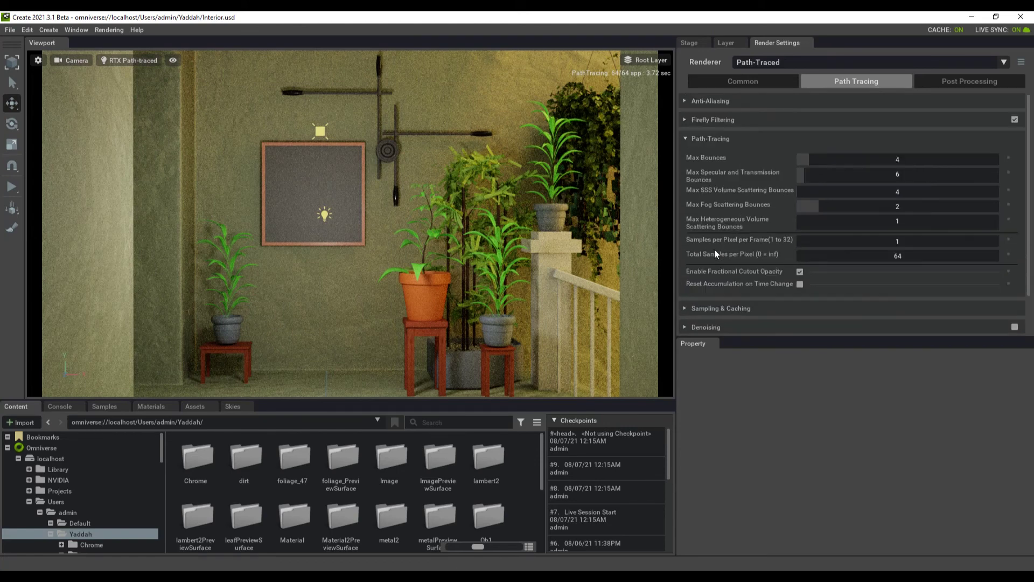
{"action": "left_click", "coordinate": [687, 139]}
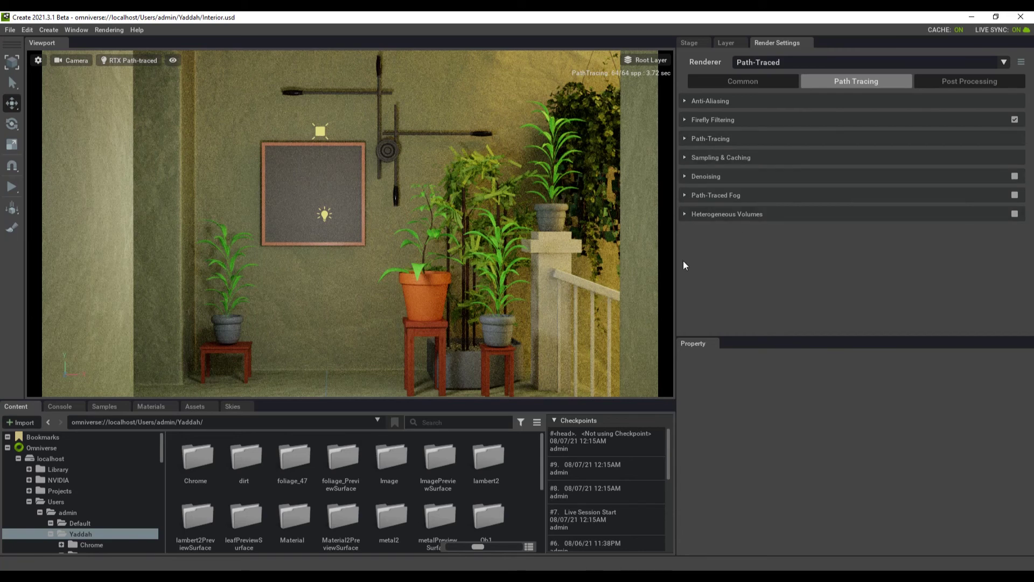
{"action": "left_click", "coordinate": [688, 121]}
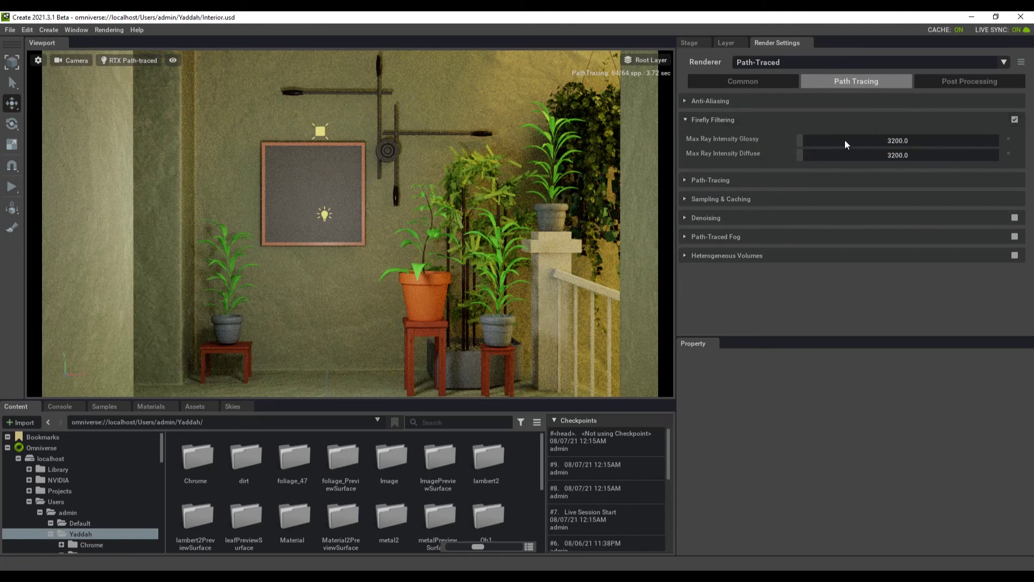
- Enable Color Grading in the post-processing settings, set the red Black Point to 0.13 and adjust the red Lift
{"action": "left_click", "coordinate": [962, 81]}
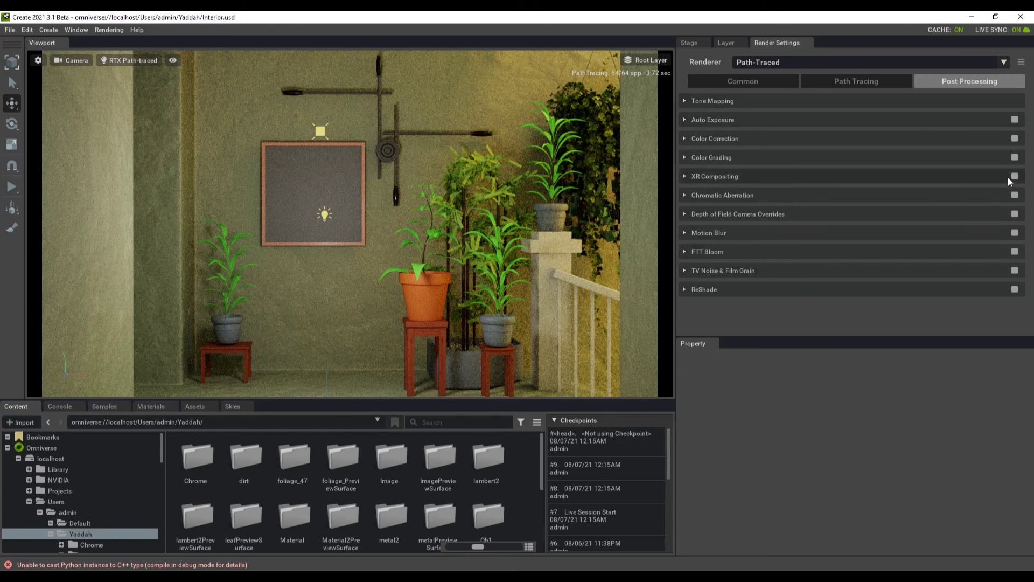
{"action": "left_click", "coordinate": [1015, 158]}
{"action": "mouse_move", "coordinate": [818, 207]}
{"action": "left_mouse_down"}
{"action": "mouse_move", "coordinate": [836, 208]}
{"action": "mouse_move", "coordinate": [827, 211]}
{"action": "left_mouse_up"}
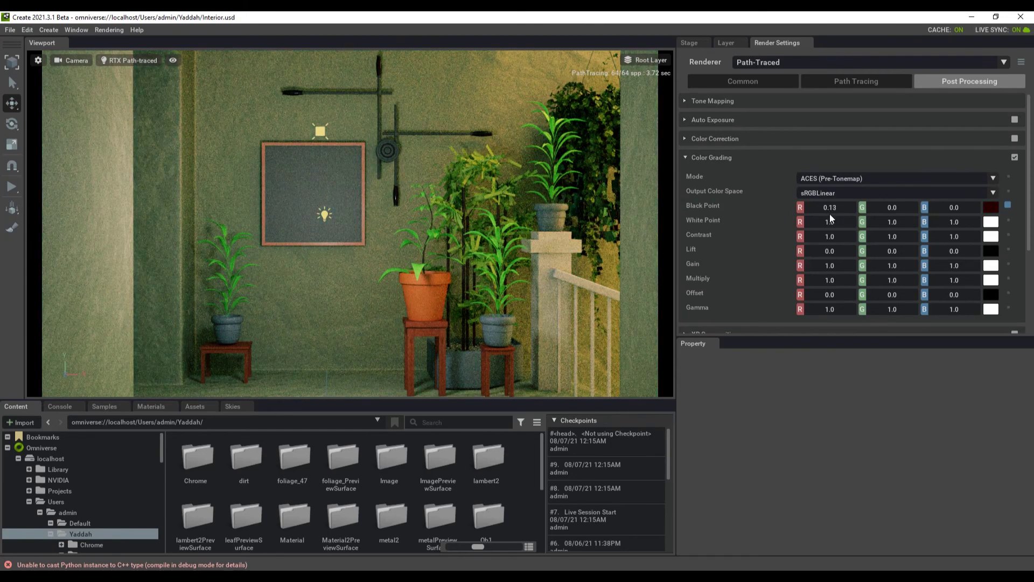
{"action": "left_click_drag", "start_coordinate": [820, 250], "coordinate": [823, 252]}
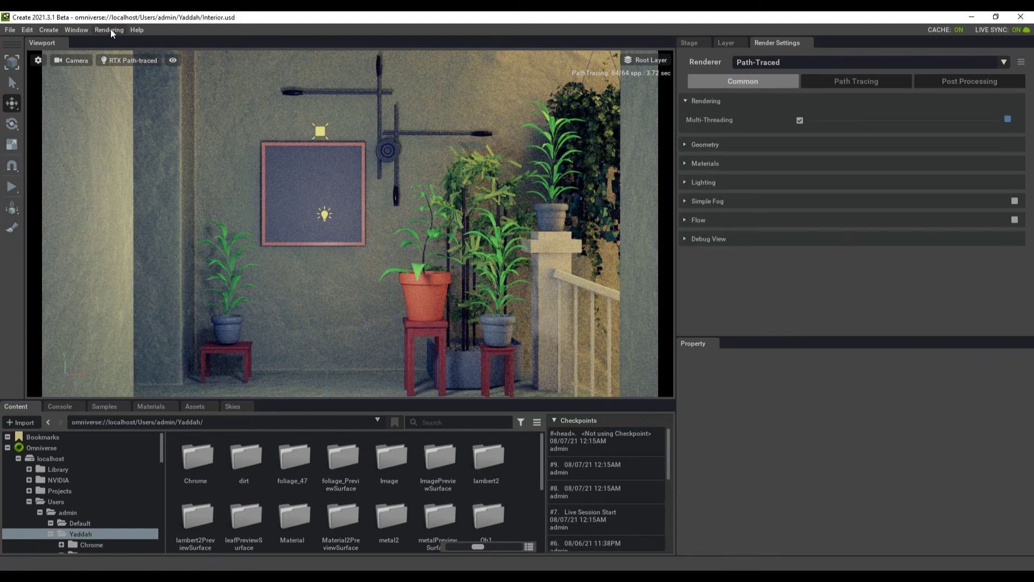
- Capture the color-graded current frame as Capture3 in .png with the RTX Path-Traced preset and compare it with the previous capture
{"action": "left_click", "coordinate": [109, 29]}
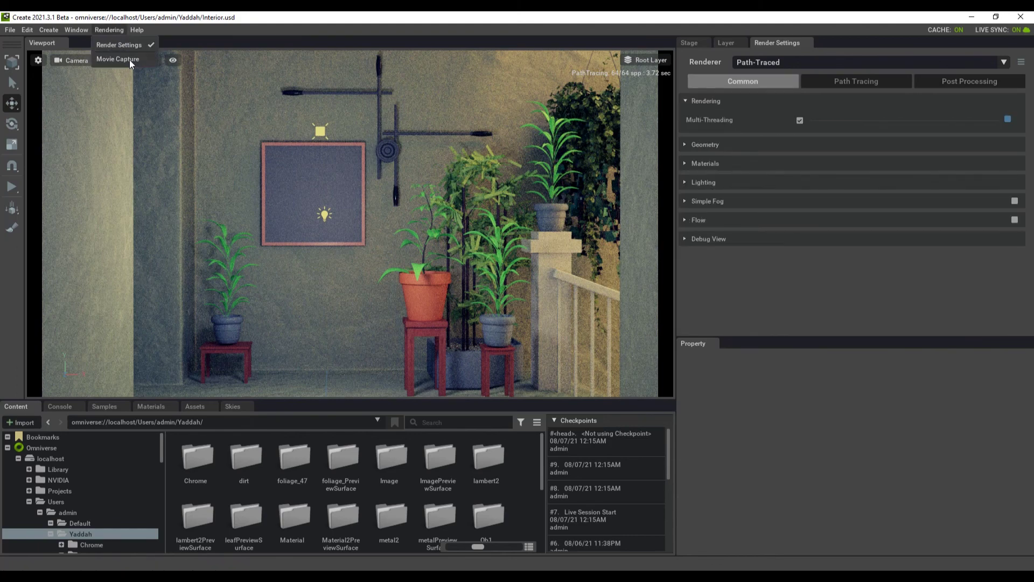
{"action": "left_click", "coordinate": [129, 59]}
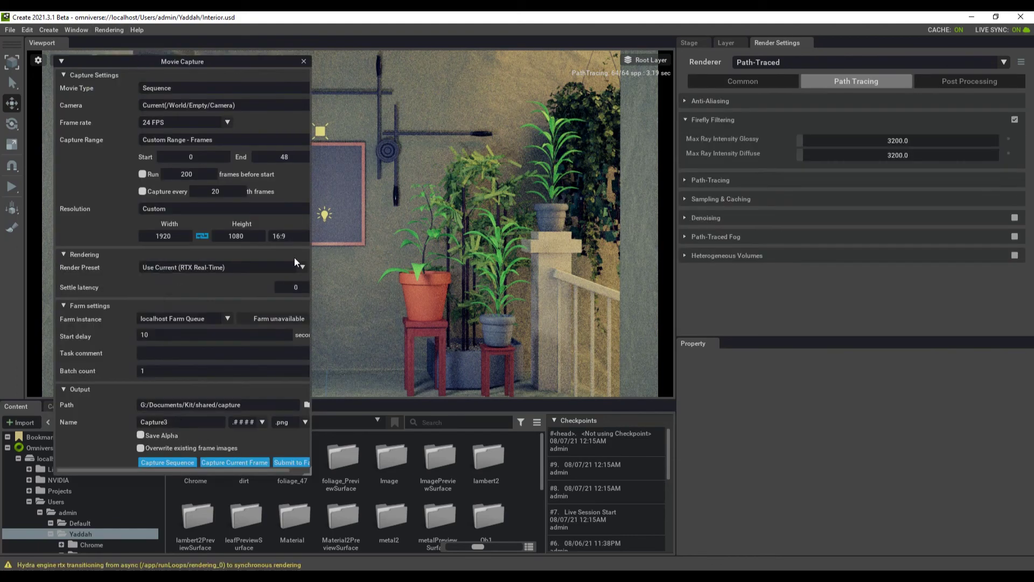
{"action": "left_click", "coordinate": [291, 266]}
{"action": "left_click", "coordinate": [184, 292]}
{"action": "scroll", "coordinate": [250, 354], "scroll_direction": "down", "scroll_amount": 2}
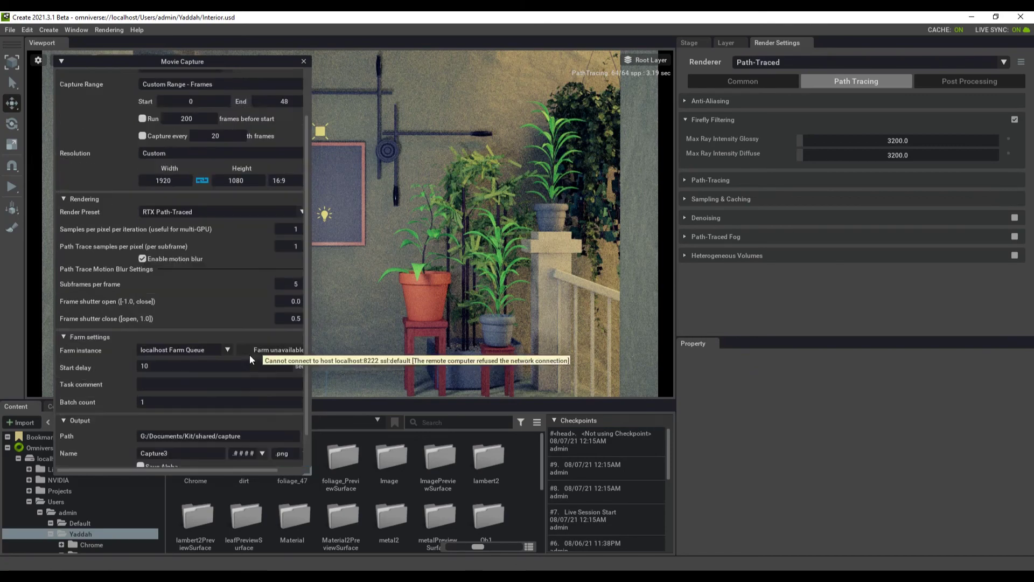
{"action": "left_click", "coordinate": [234, 456]}
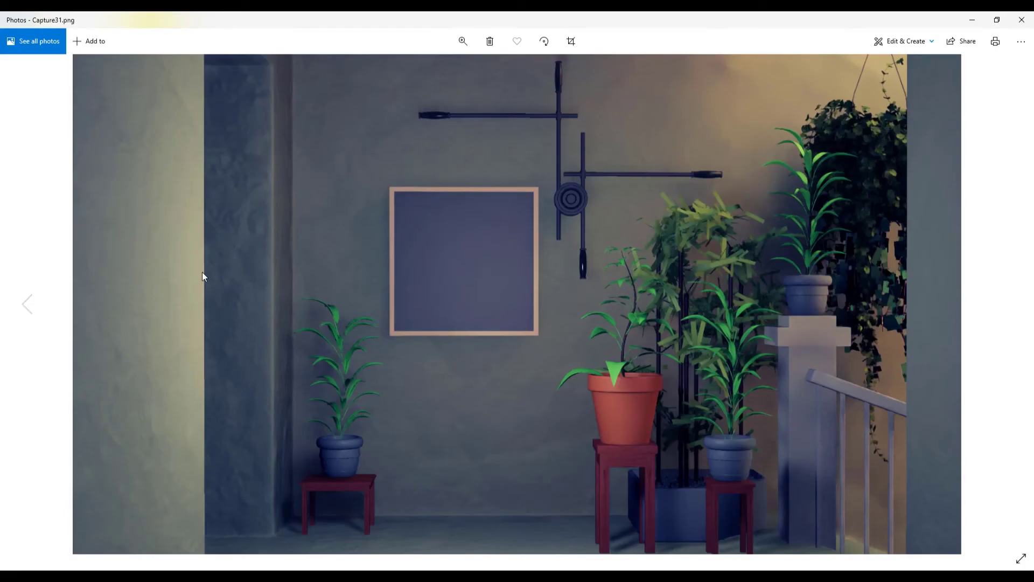
{"action": "left_click", "coordinate": [26, 303]}
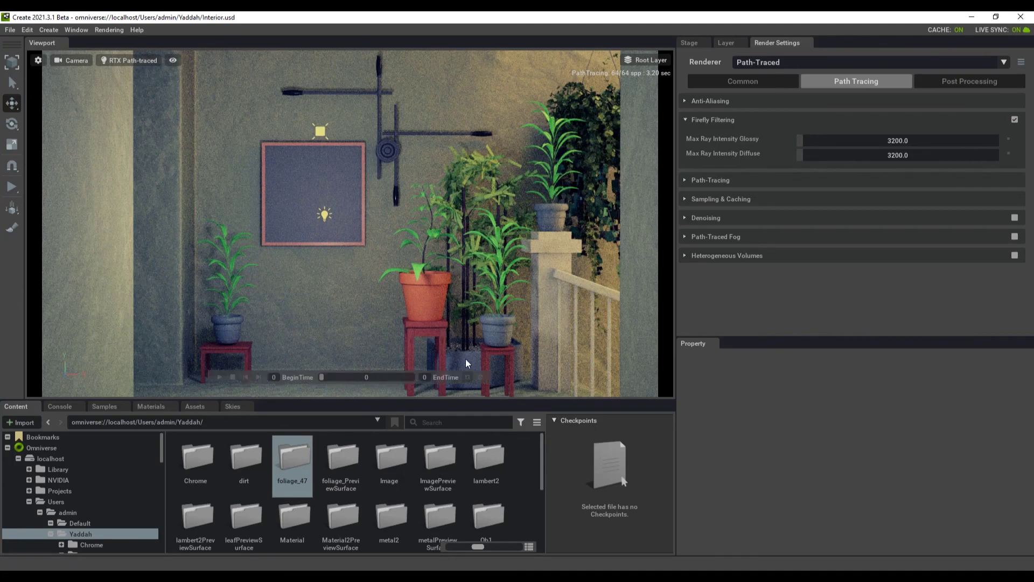
{"action": "scroll", "coordinate": [413, 312], "scroll_direction": "up", "scroll_amount": 4}
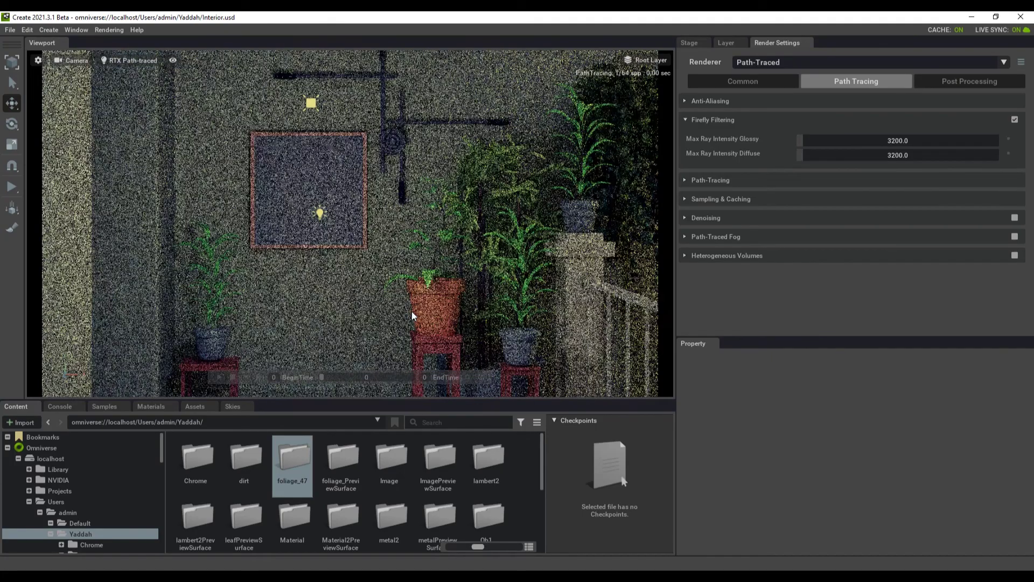
{"action": "scroll", "coordinate": [412, 312], "scroll_direction": "down", "scroll_amount": 3}
{"action": "scroll", "coordinate": [412, 312], "scroll_direction": "up", "scroll_amount": 2}
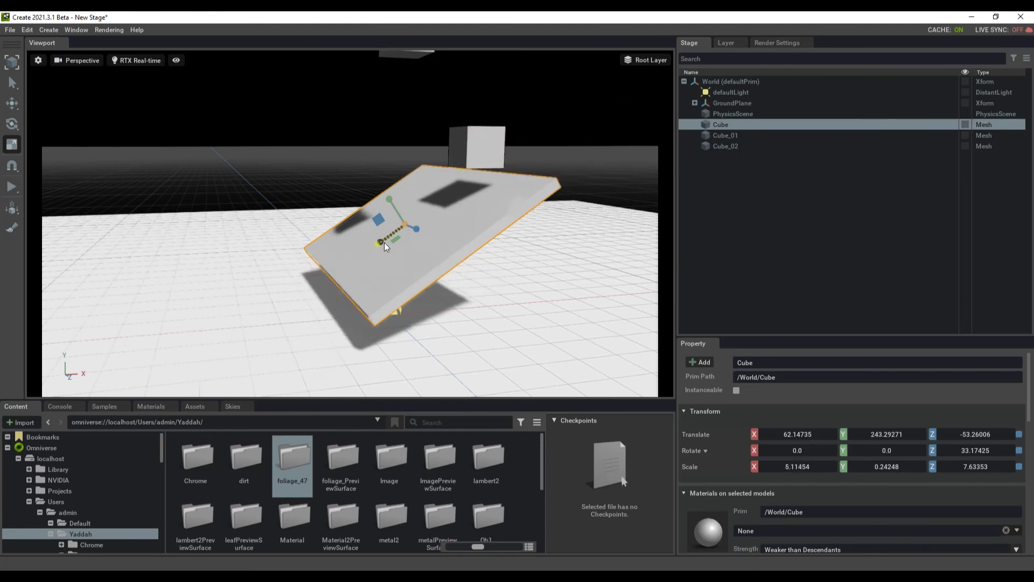
- Play the physics simulation of the two cubes falling onto the tilted slab, watch it from another angle and stop it
{"action": "left_click_drag", "start_coordinate": [384, 243], "coordinate": [370, 244]}
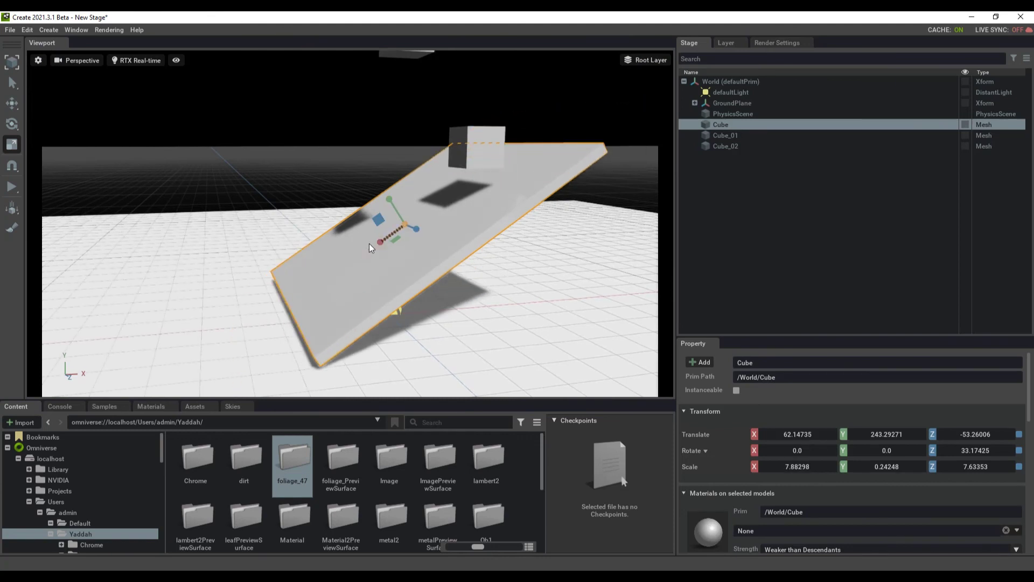
{"action": "left_click", "coordinate": [12, 186]}
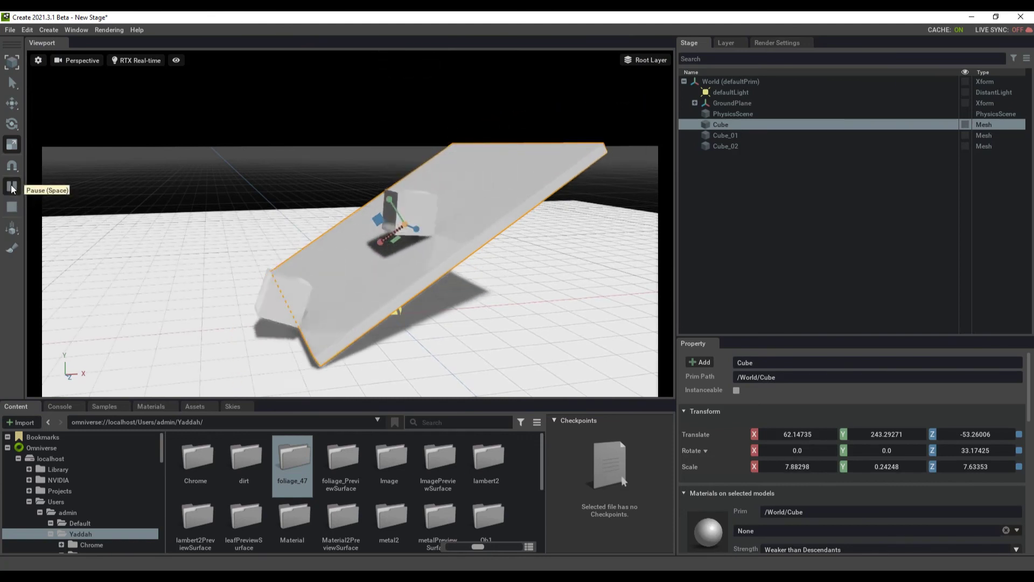
{"action": "left_click_drag", "start_coordinate": [269, 255], "coordinate": [271, 251], "text": "alt"}
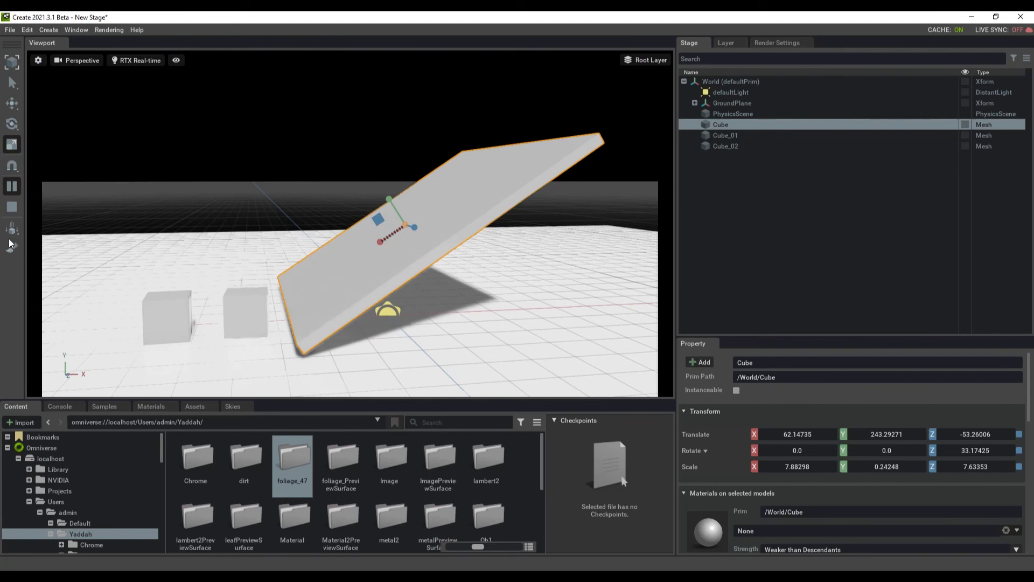
{"action": "left_click", "coordinate": [12, 207]}
- Replay the cube physics simulation twice, trying to scale the tilted slab during playback and undoing that change
{"action": "left_click", "coordinate": [12, 187]}
{"action": "left_click_drag", "start_coordinate": [381, 241], "coordinate": [460, 290]}
{"action": "key", "text": "ctrl+z"}
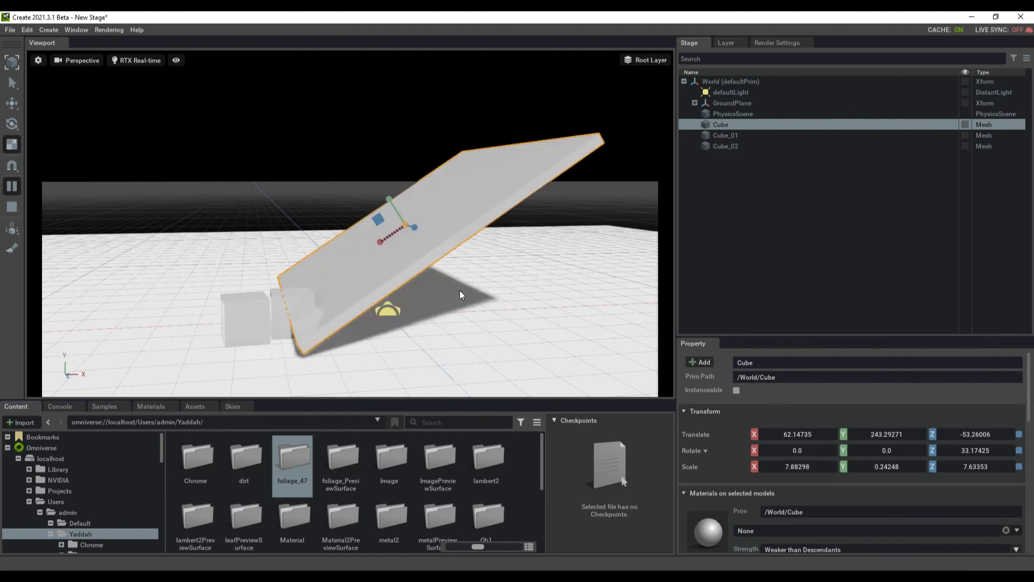
{"action": "left_click", "coordinate": [12, 207]}
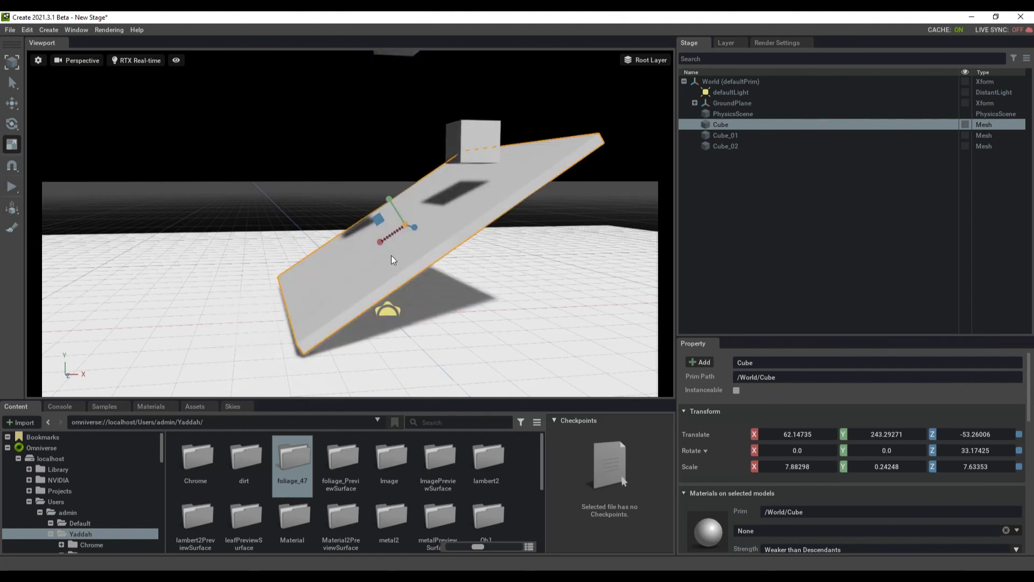
{"action": "left_click", "coordinate": [12, 186]}
{"action": "mouse_move", "coordinate": [396, 237]}
{"action": "left_mouse_down"}
{"action": "mouse_move", "coordinate": [309, 267]}
{"action": "mouse_move", "coordinate": [420, 255]}
{"action": "mouse_move", "coordinate": [341, 275]}
{"action": "left_mouse_up"}
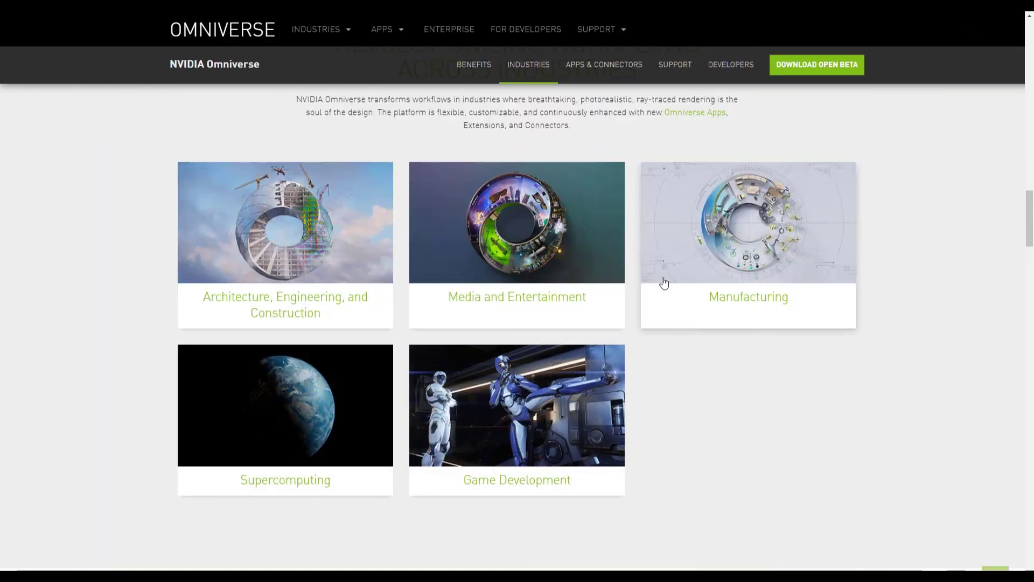
- Switch to the NVIDIA Omniverse web page and look through its introduction and industries sections
{"action": "scroll", "coordinate": [663, 430], "scroll_direction": "up", "scroll_amount": 15}
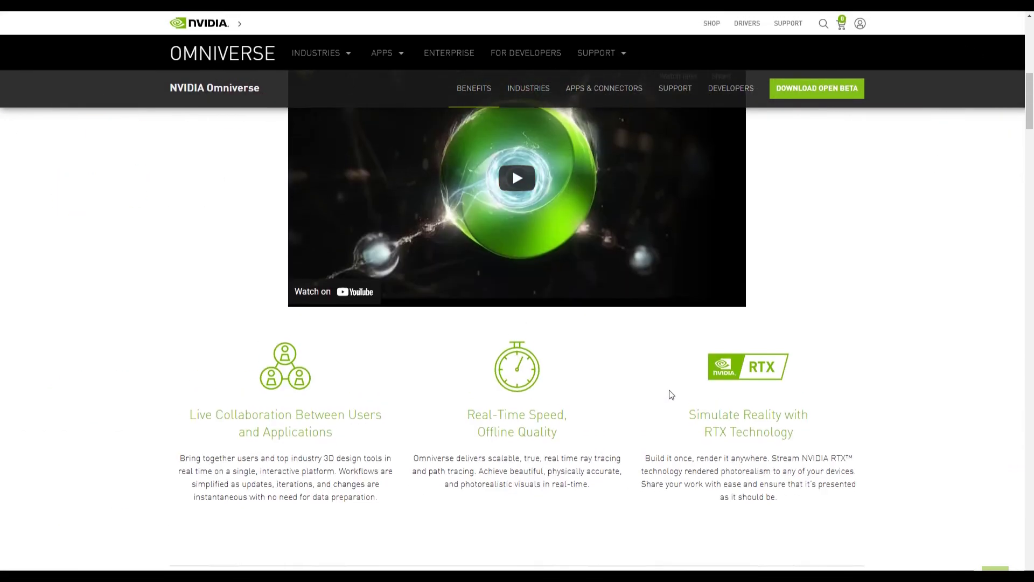
{"action": "scroll", "coordinate": [671, 395], "scroll_direction": "up", "scroll_amount": 10}
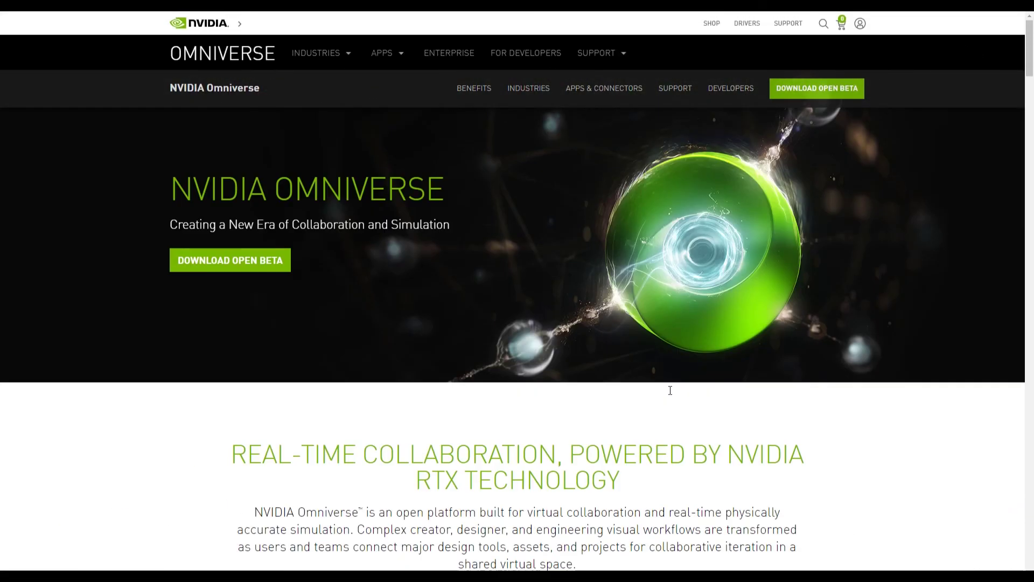
{"action": "scroll", "coordinate": [670, 390], "scroll_direction": "down", "scroll_amount": 10}
{"action": "scroll", "coordinate": [670, 390], "scroll_direction": "up", "scroll_amount": 10}
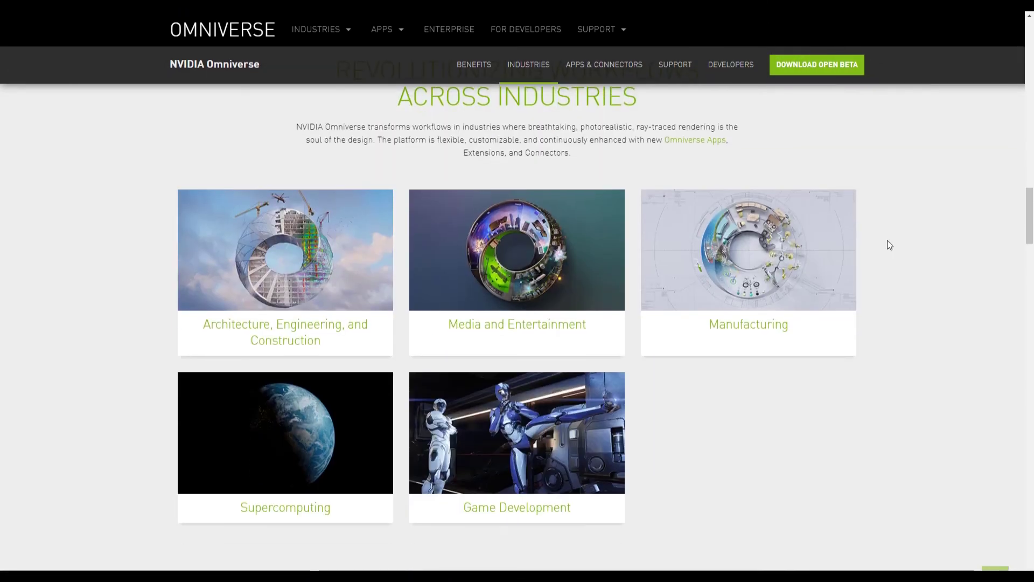
{"action": "scroll", "coordinate": [887, 244], "scroll_direction": "up", "scroll_amount": 1}
{"action": "scroll", "coordinate": [887, 244], "scroll_direction": "down", "scroll_amount": 1}
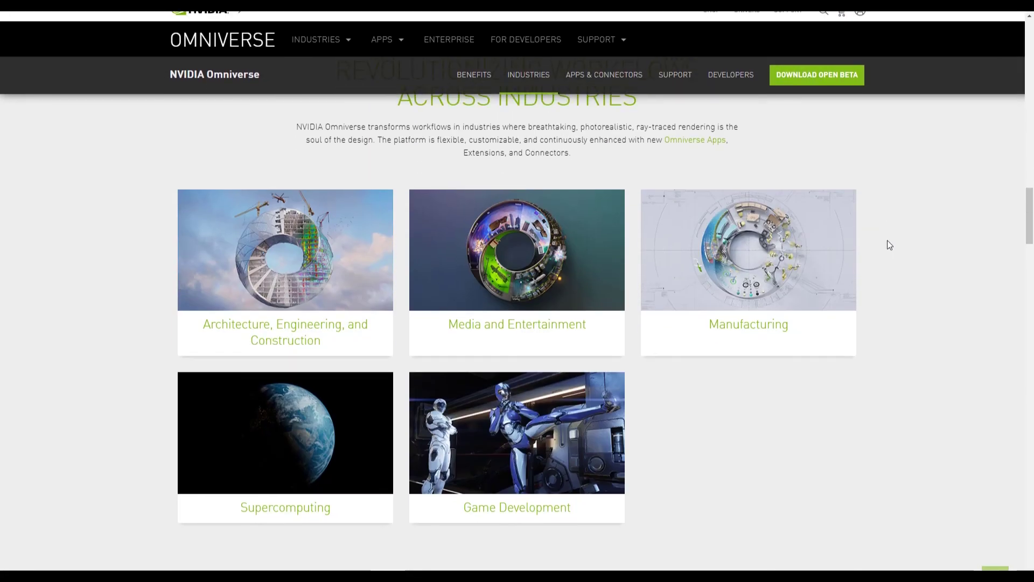